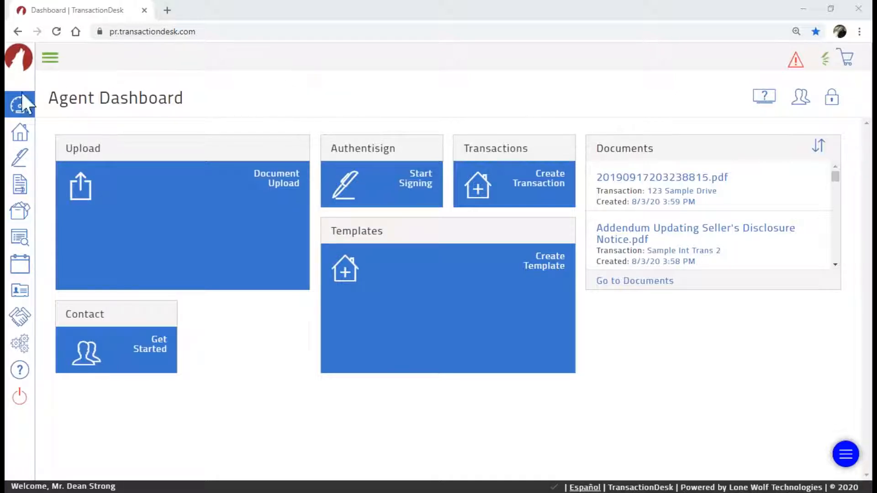
Open the Authentisign Signings page from the sidebar pen icon to list existing signings
click(23, 160)
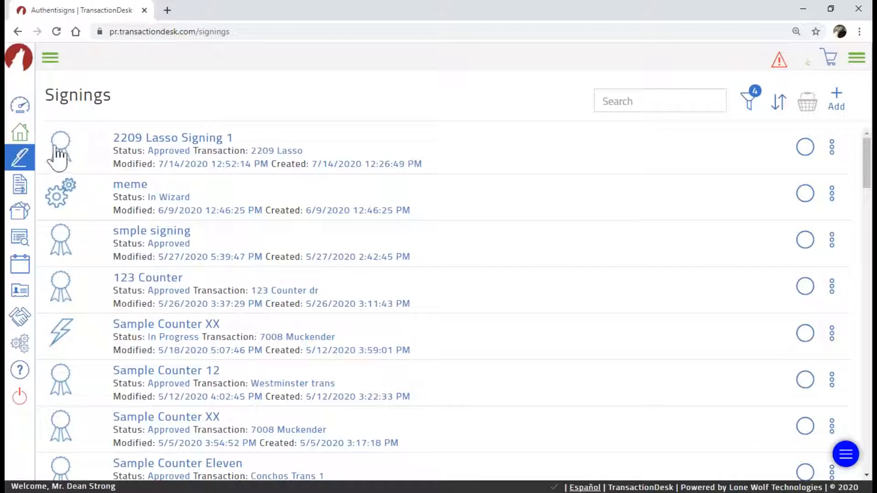
key(ctrl)
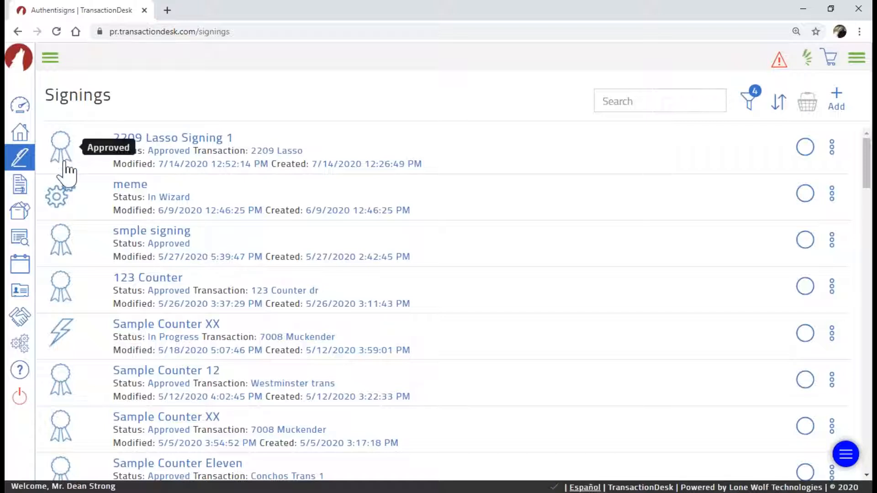
key(ctrl)
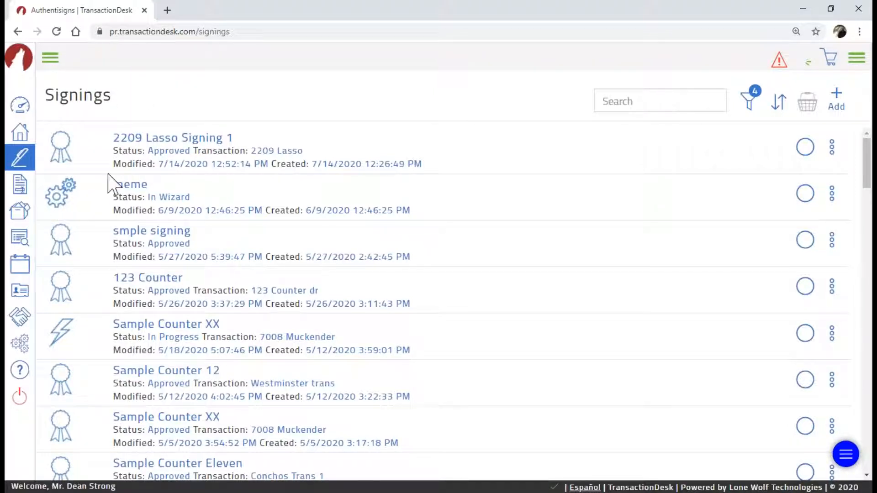
scroll(71, 279, down, 3)
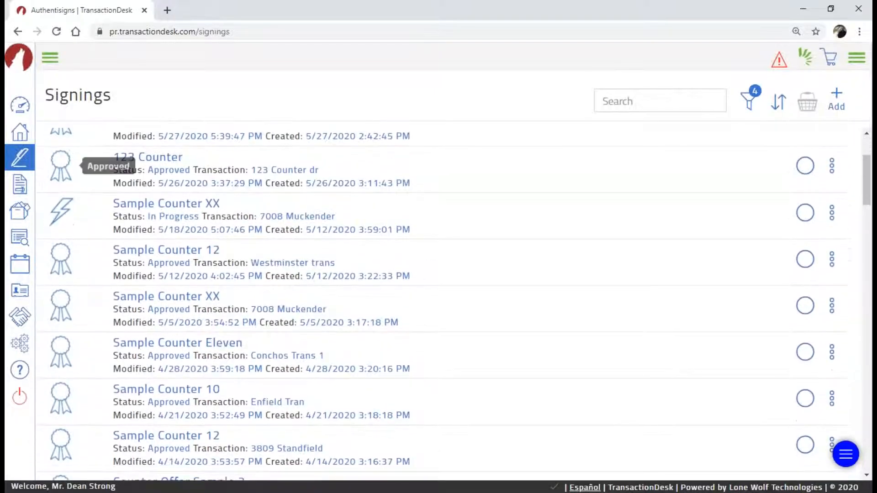
click(63, 211)
click(63, 211)
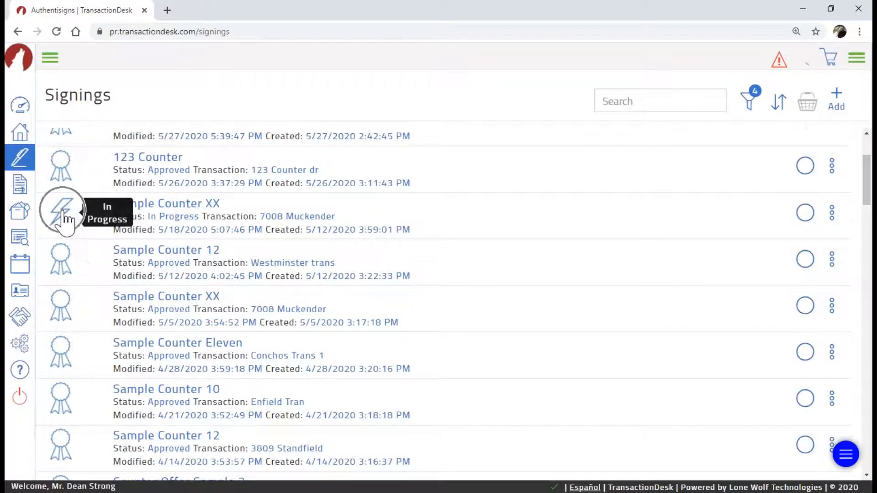
click(63, 211)
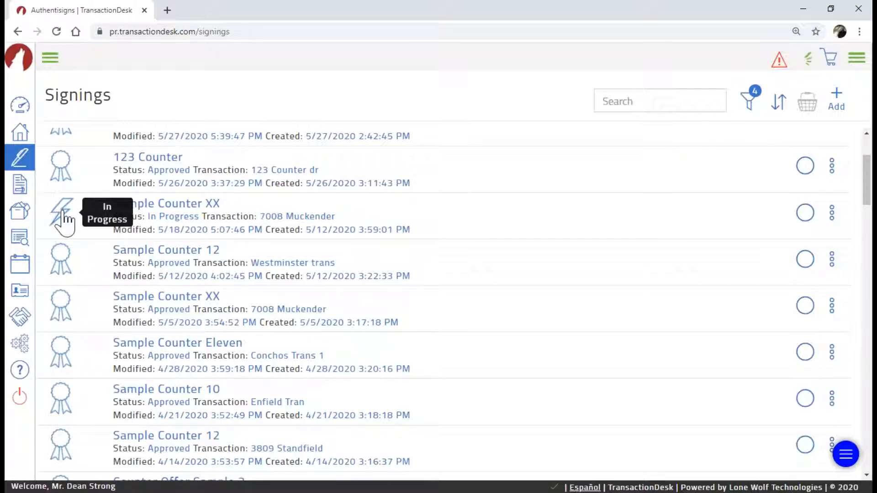
scroll(96, 313, down, 7)
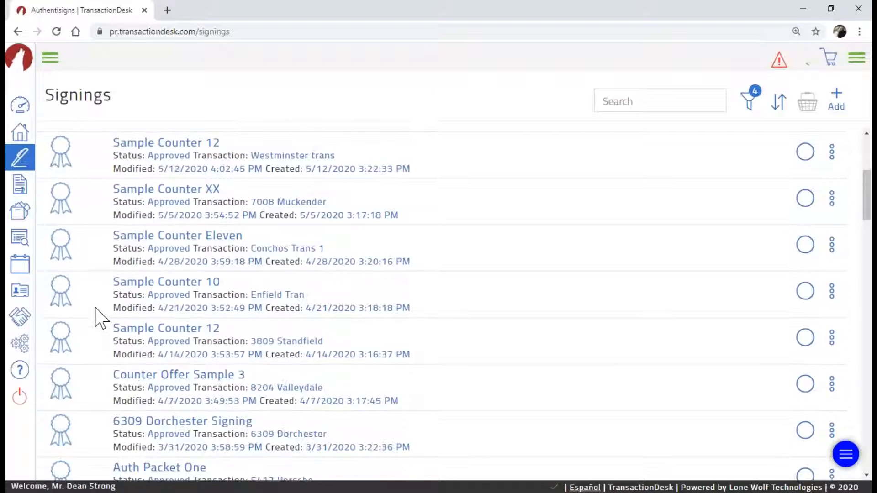
scroll(90, 311, down, 9)
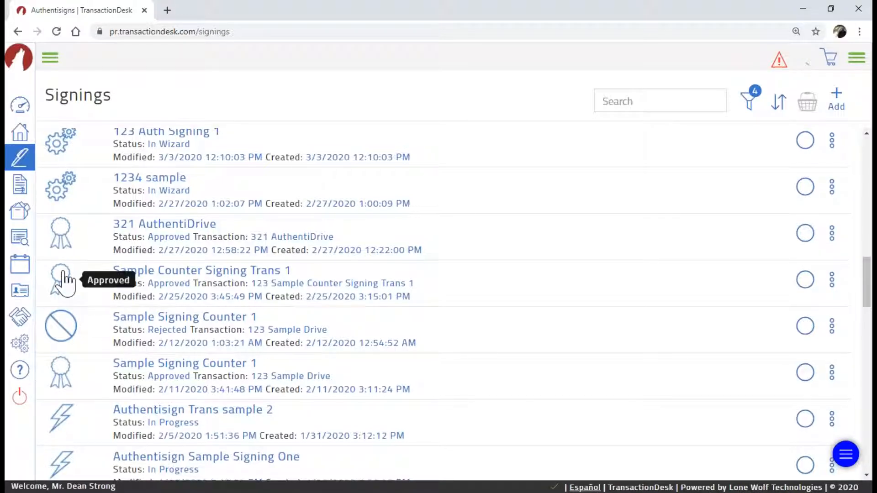
scroll(64, 280, up, 4)
scroll(61, 270, up, 8)
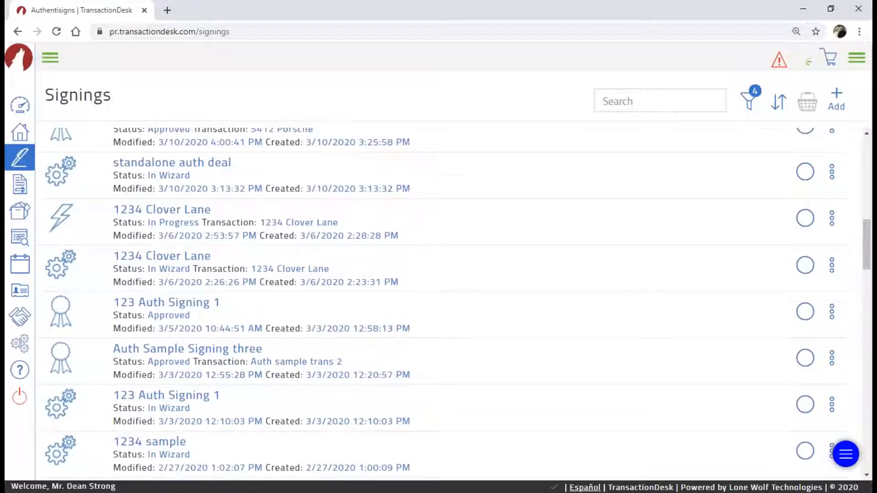
scroll(61, 275, up, 6)
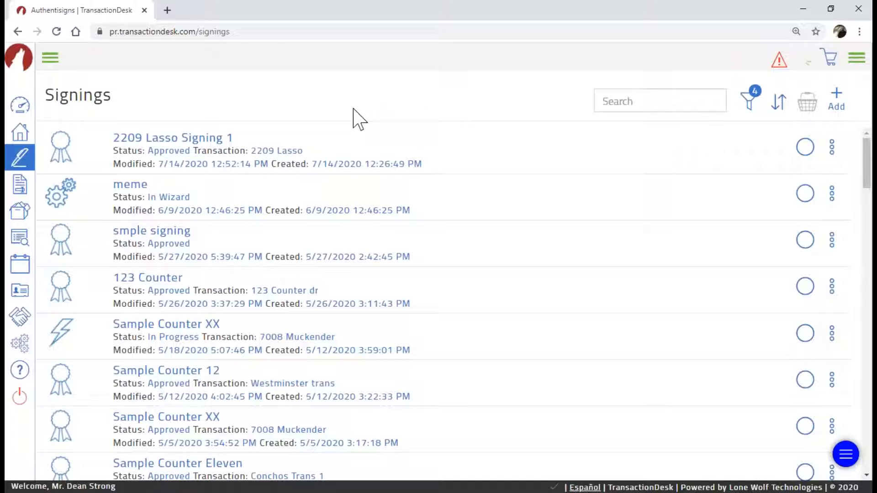
key(ctrl)
key(ctrl)
From the Transactions list, start a new transaction named 'Auth Transaction 7'
click(26, 140)
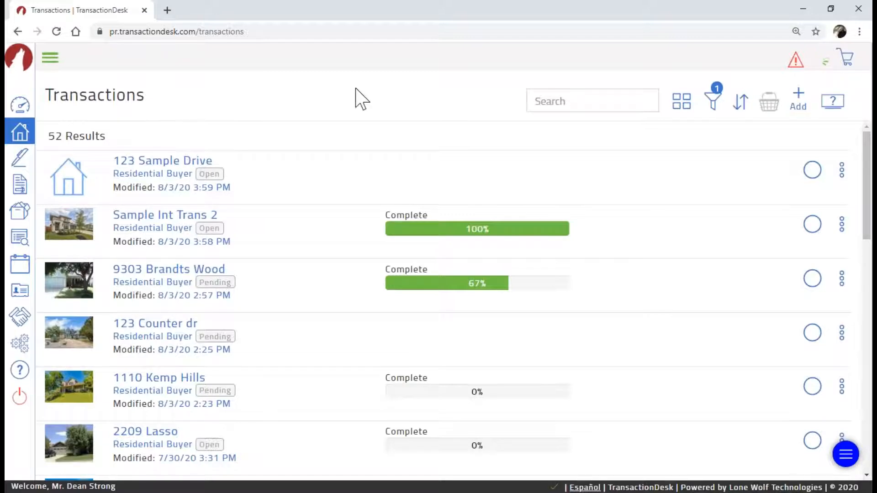
click(800, 100)
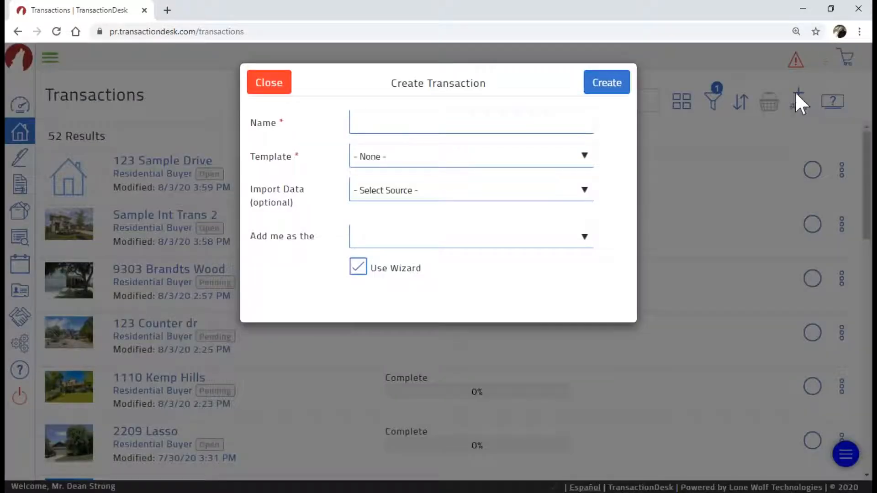
click(387, 119)
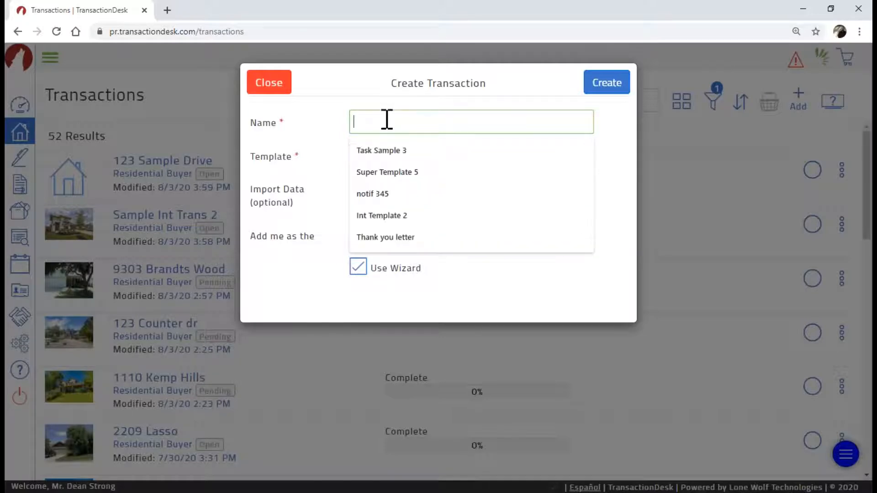
text(Auth)
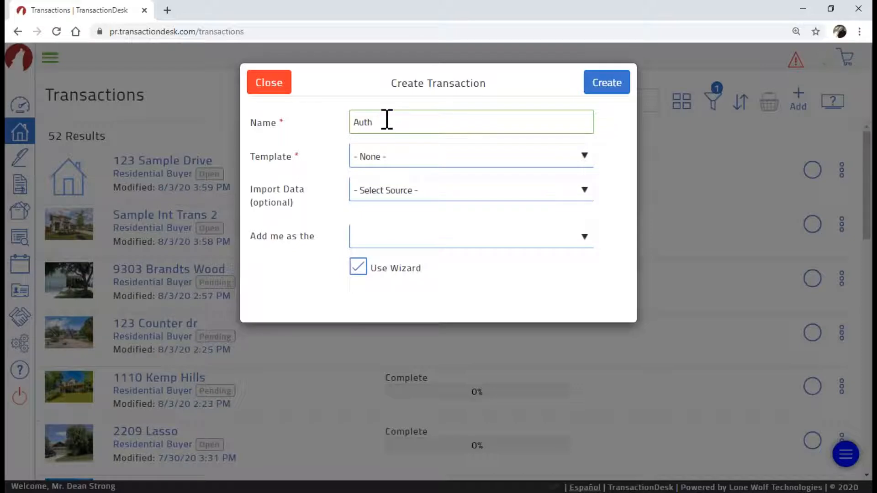
text( Transaction 7)
drag(427, 123, 355, 123)
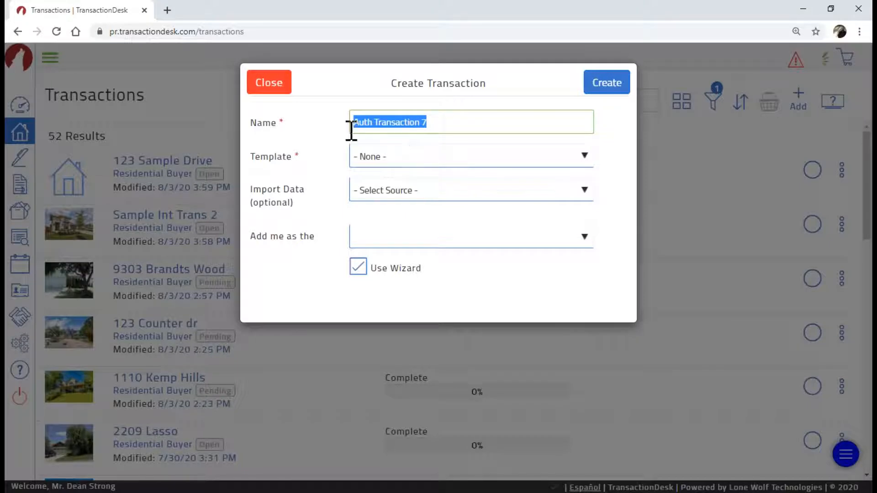
click(375, 129)
Choose Int Template 2 as the template and Austin MLS as the import data source
click(584, 155)
click(584, 155)
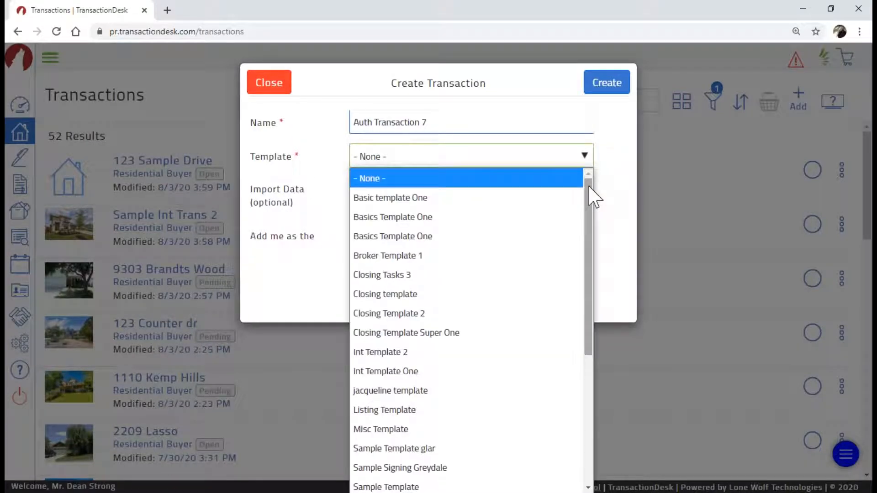
scroll(592, 242, down, 2)
scroll(591, 258, down, 1)
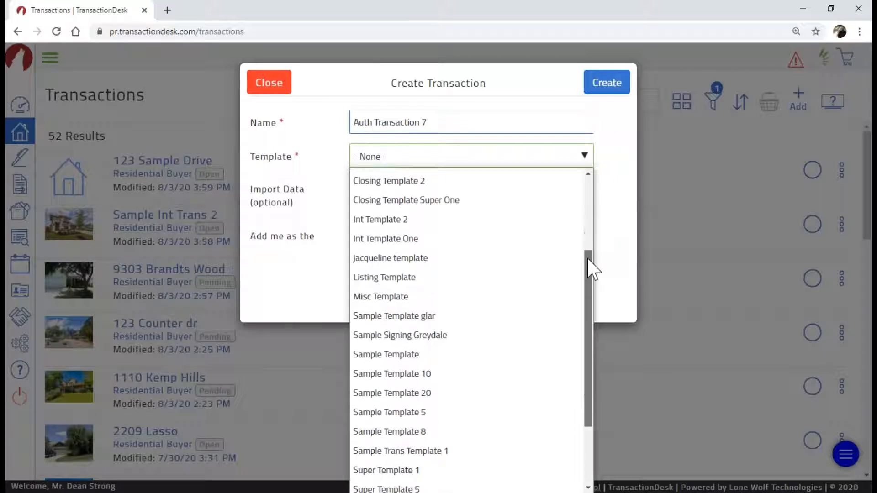
scroll(589, 274, up, 2)
scroll(578, 218, up, 2)
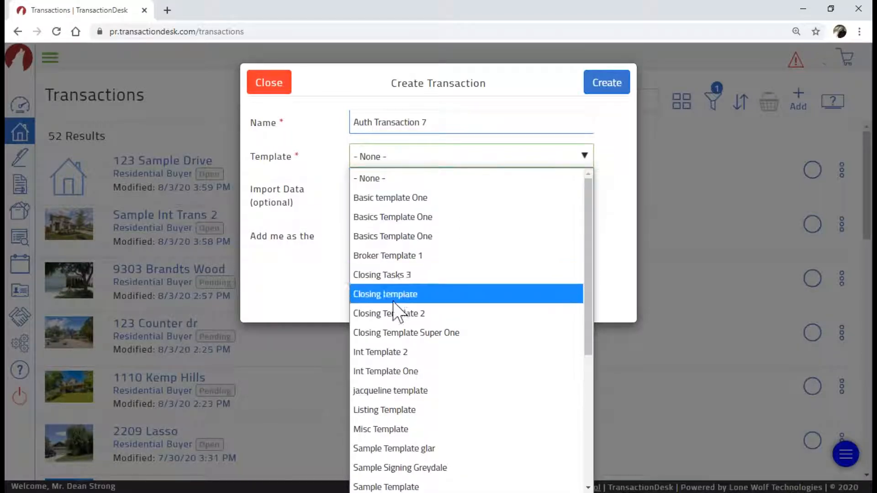
click(391, 353)
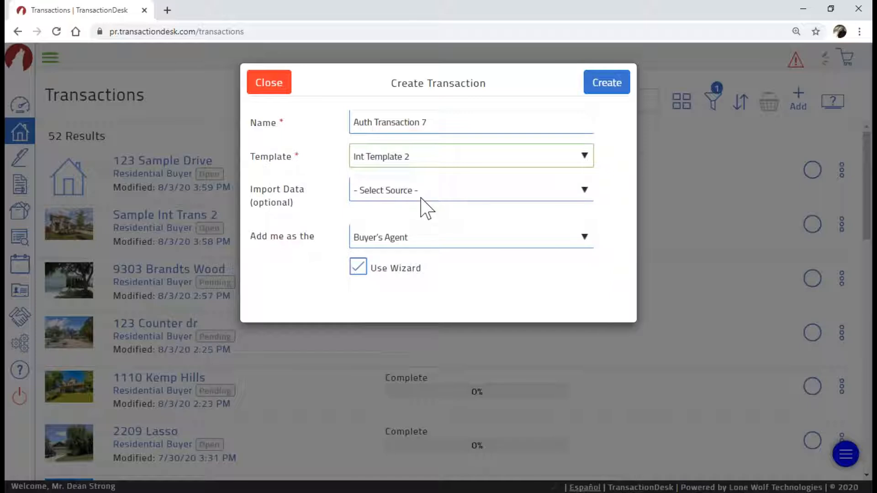
click(584, 191)
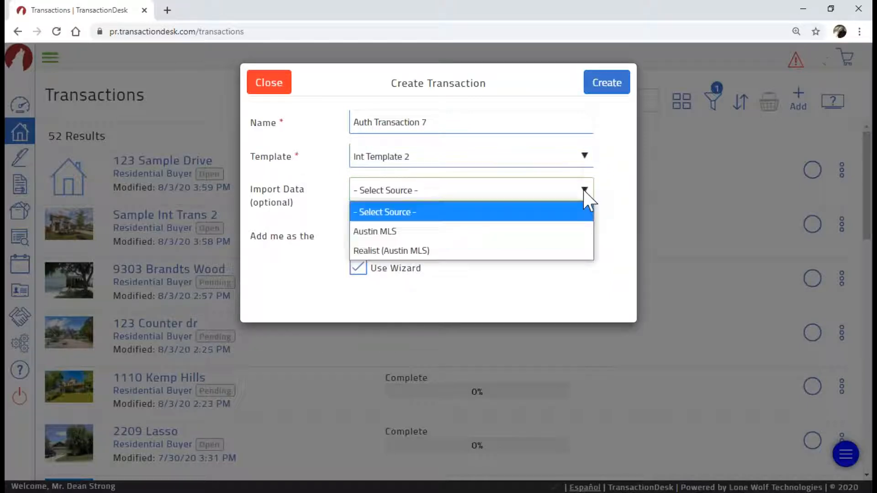
click(576, 231)
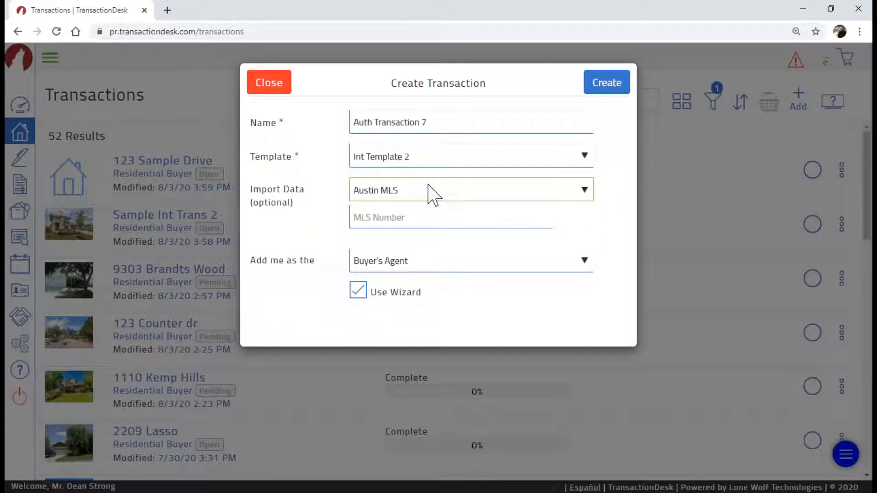
click(388, 219)
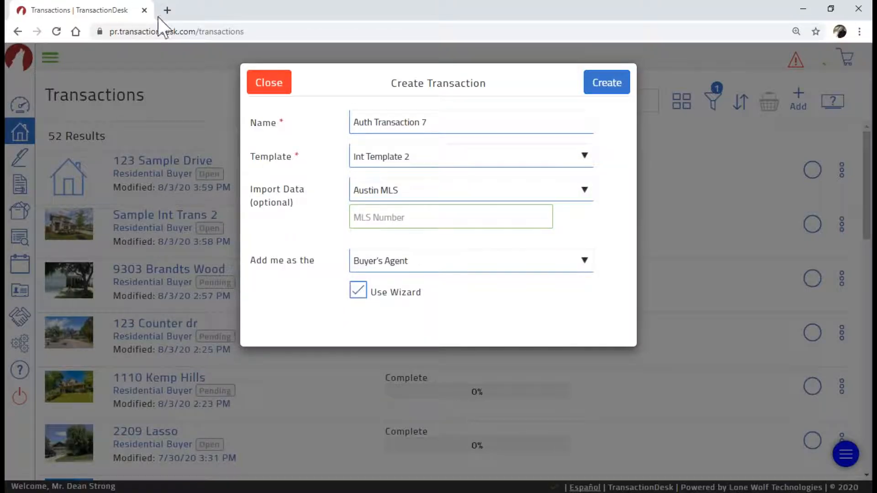
click(167, 11)
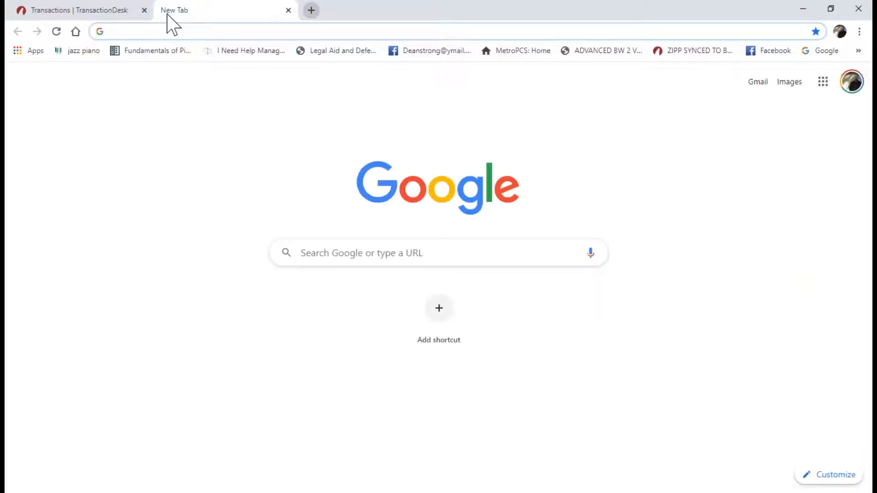
text(realtor.com)
key(Return)
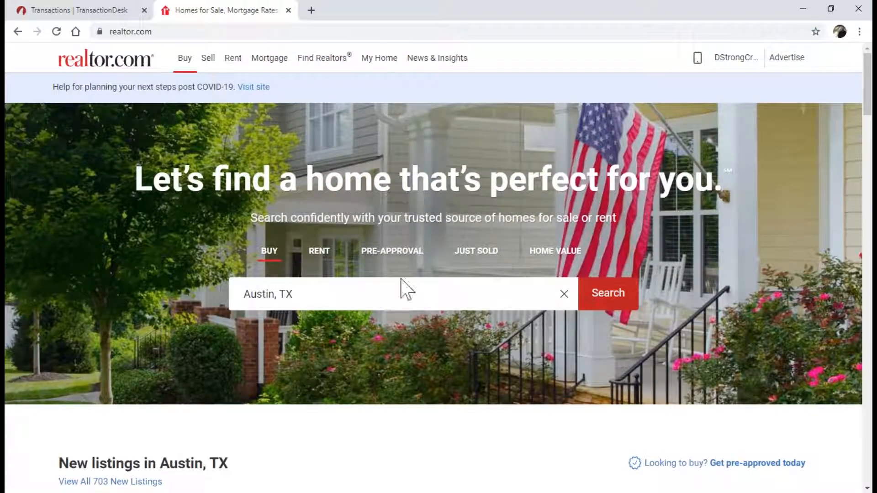
scroll(361, 315, down, 5)
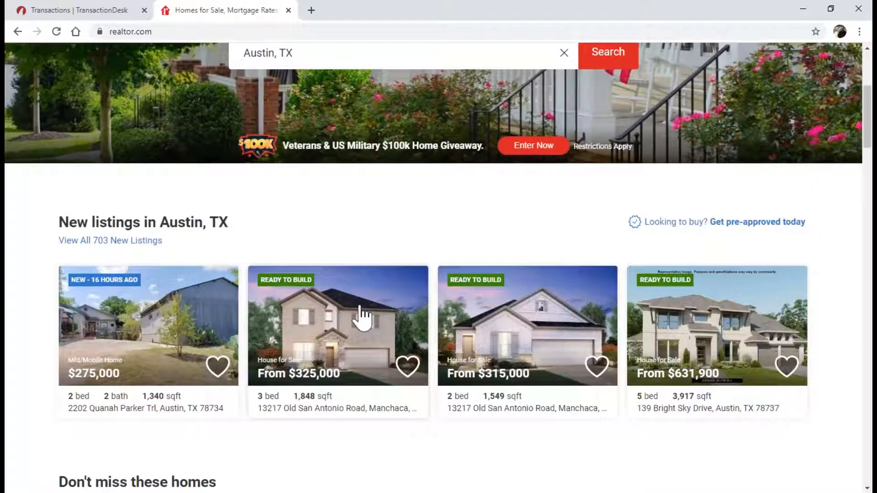
click(361, 308)
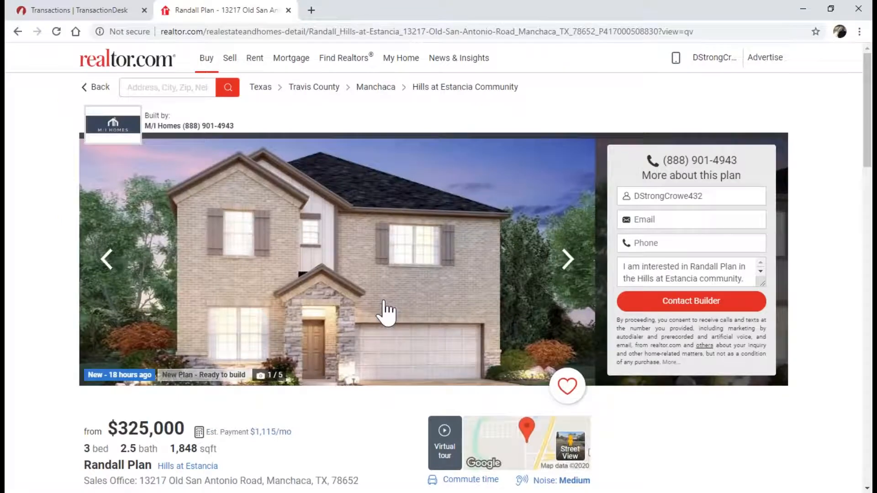
Copy the listing's source property ID 1826800 and return to the TransactionDesk tab
scroll(386, 312, down, 10)
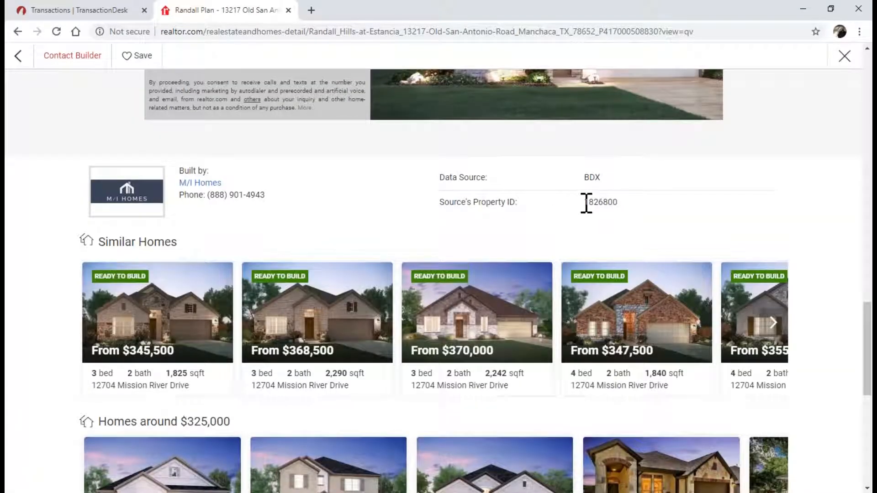
drag(586, 203, 612, 200)
key(ctrl+c)
right_click(615, 200)
click(633, 208)
scroll(451, 184, up, 20)
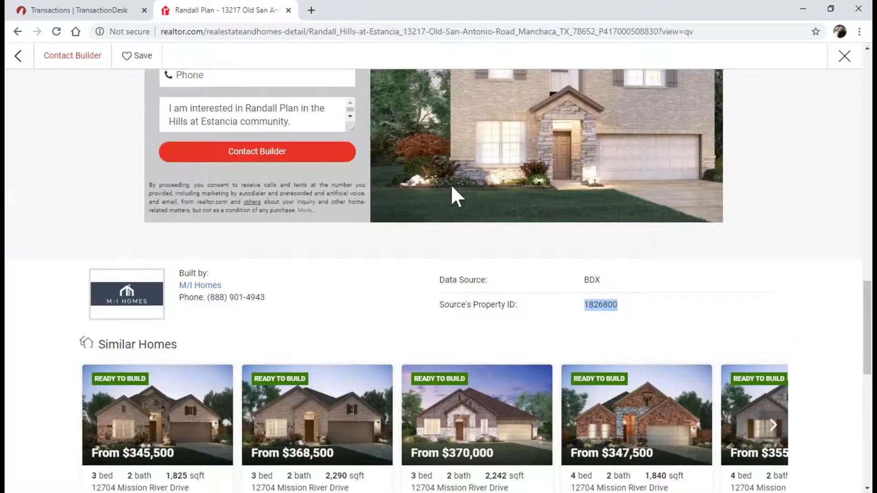
scroll(451, 184, up, 1)
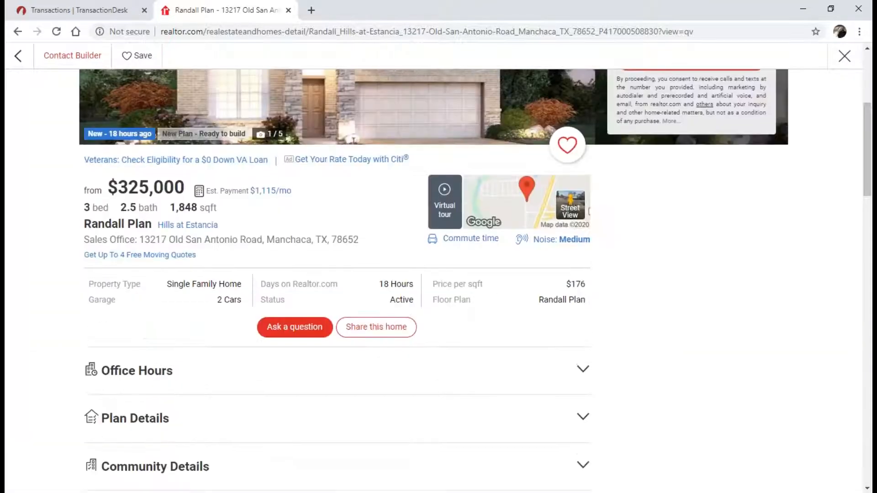
scroll(450, 184, up, 3)
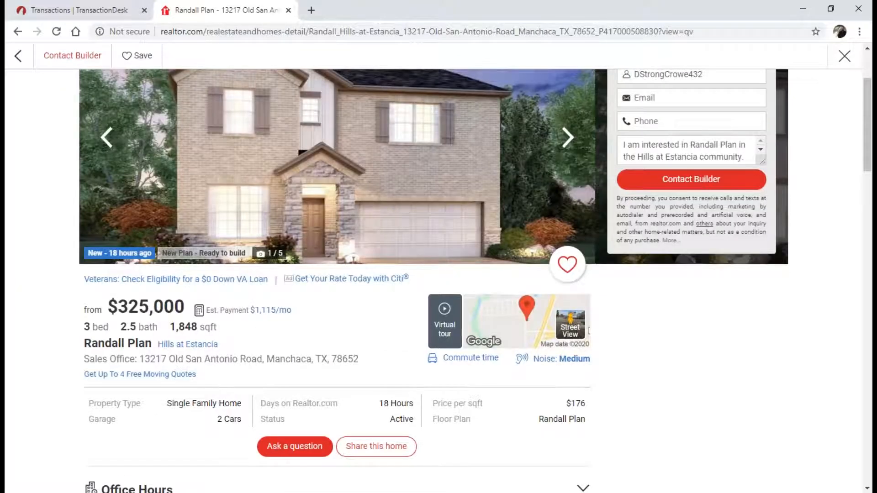
scroll(451, 184, up, 3)
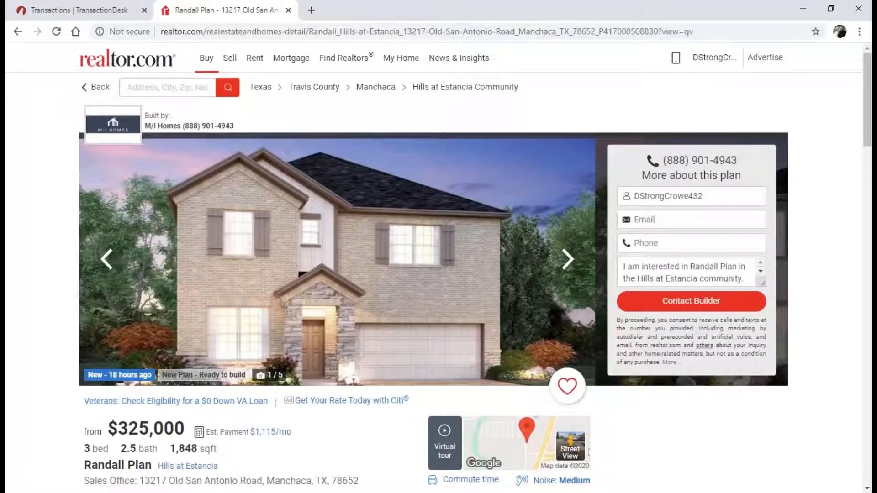
scroll(451, 185, down, 6)
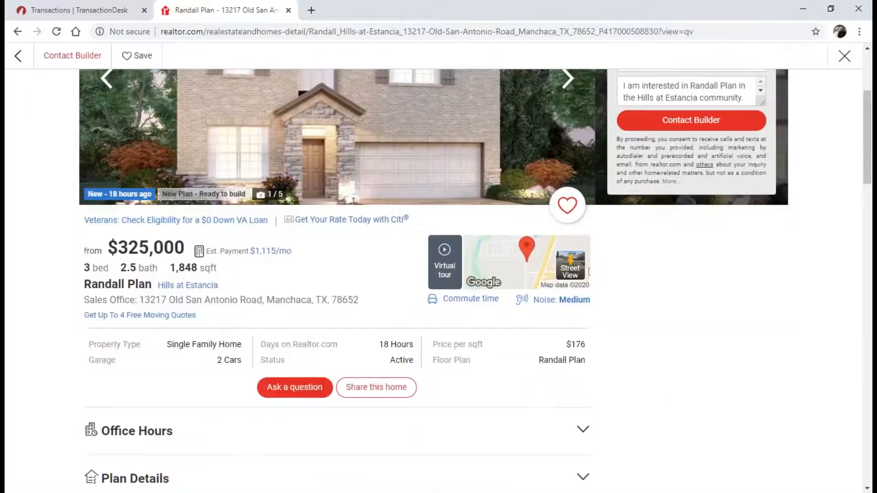
scroll(451, 185, up, 6)
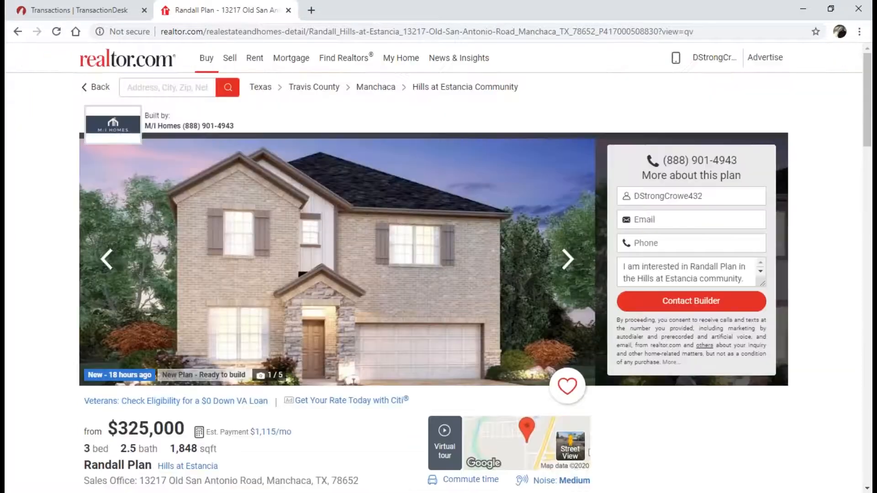
click(108, 10)
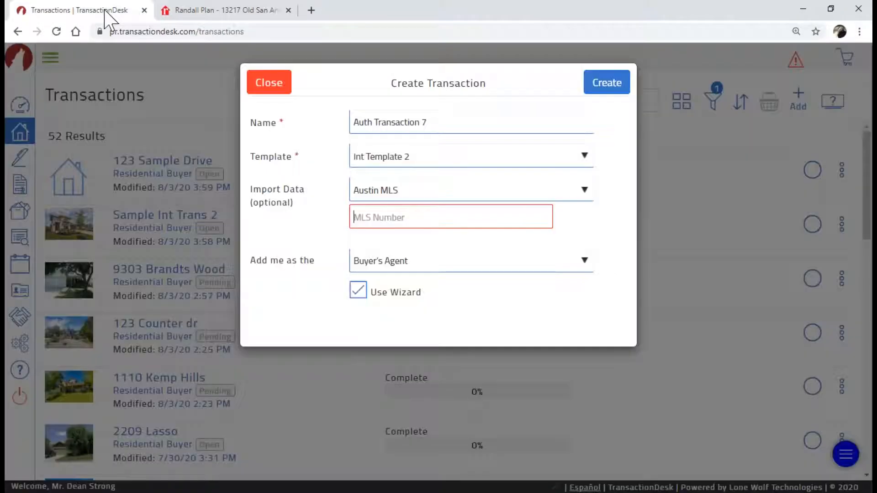
Paste MLS number 1826800, keep Buyer's Agent as the role, and try creating the transaction
right_click(400, 212)
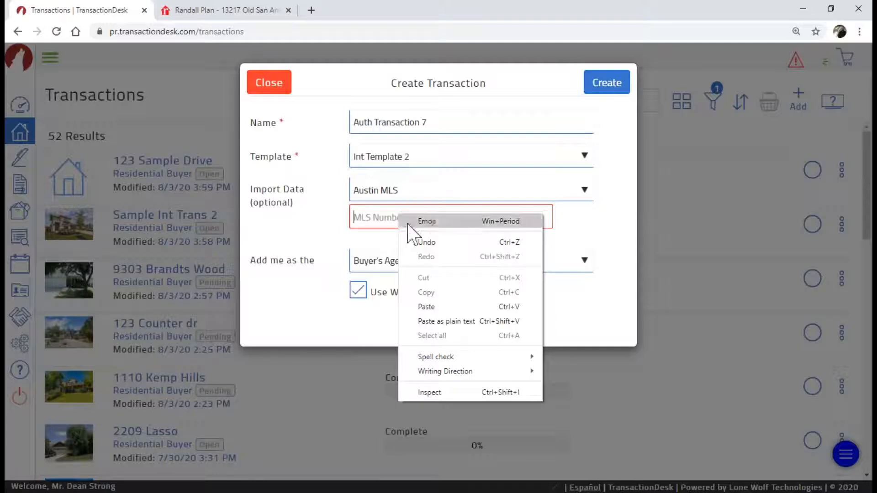
click(438, 306)
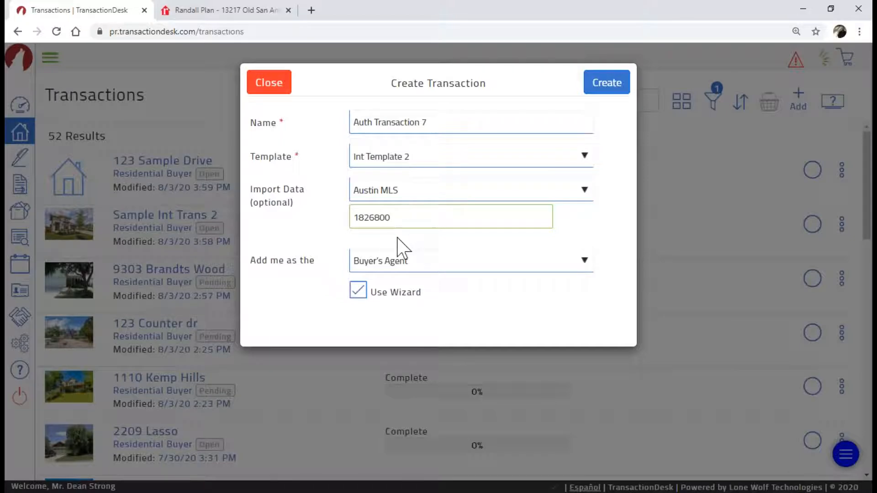
key(ctrl)
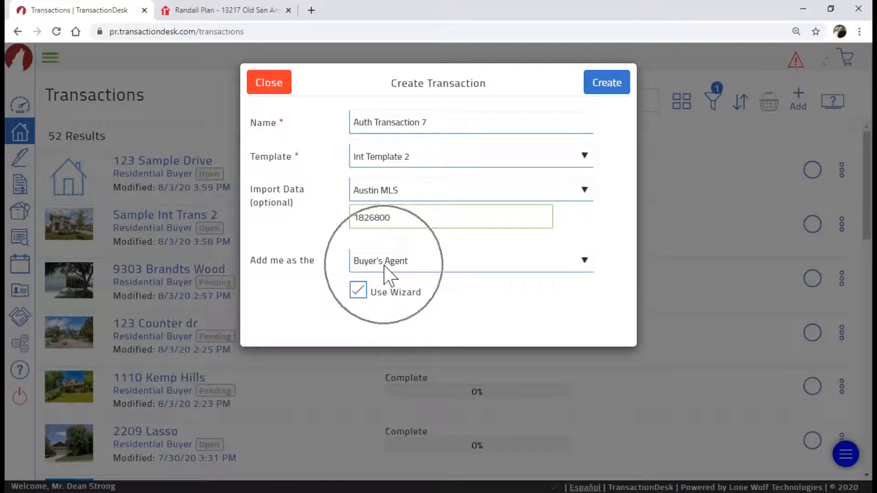
click(585, 261)
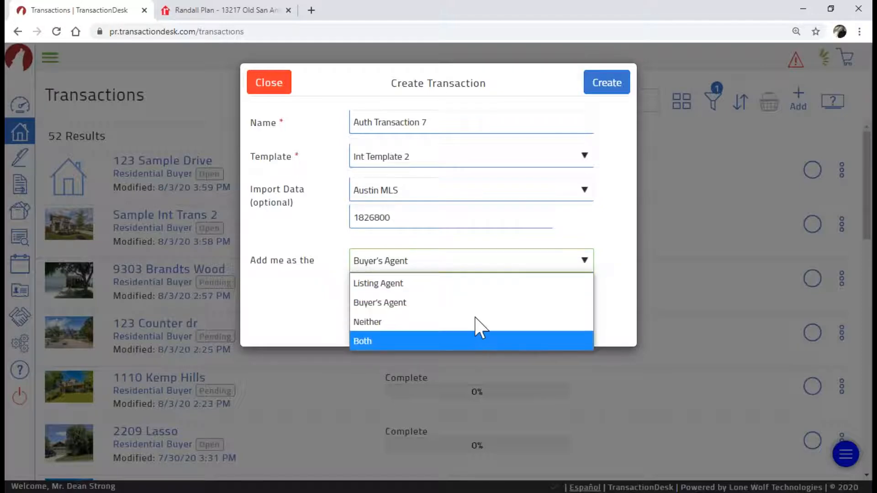
click(538, 264)
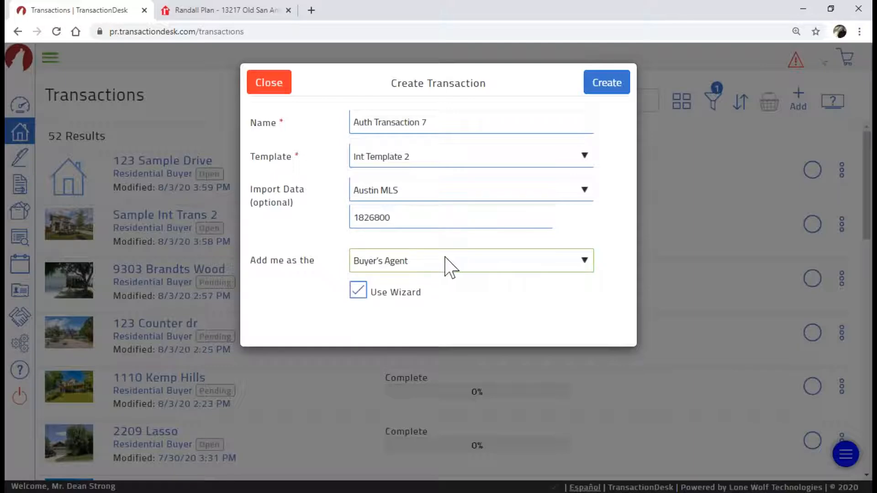
click(359, 291)
click(608, 88)
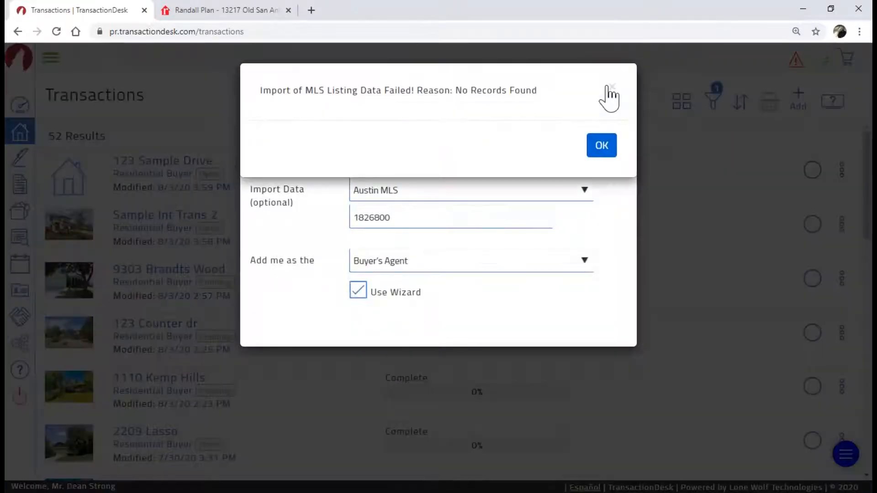
click(215, 10)
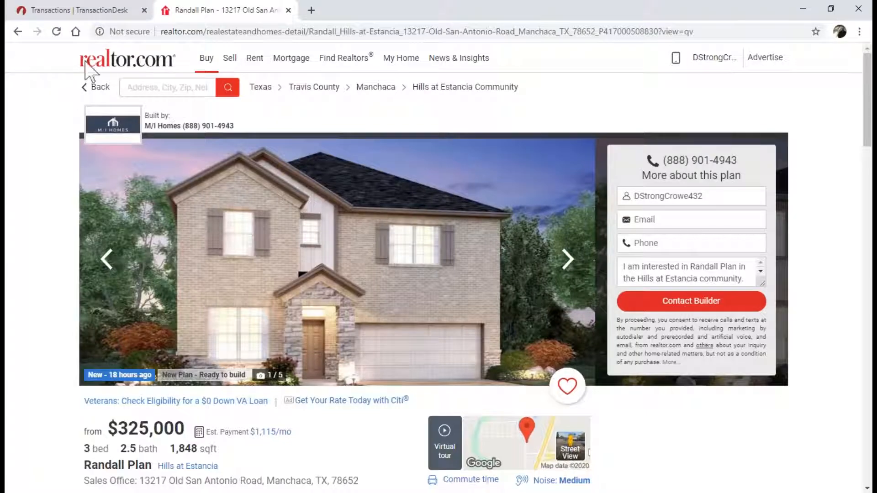
click(17, 31)
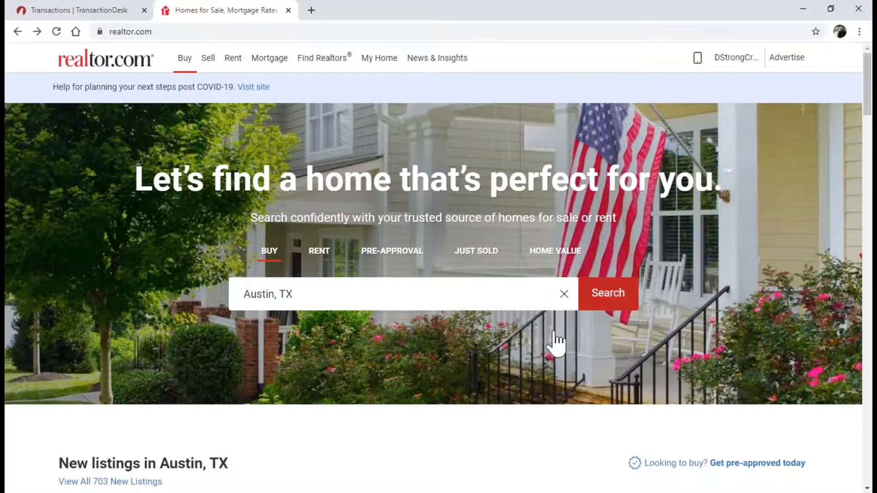
scroll(491, 336, down, 5)
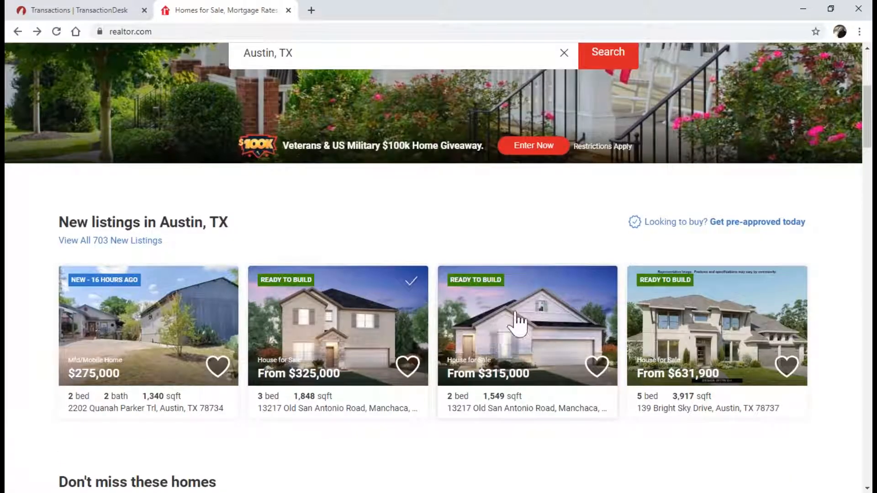
click(684, 320)
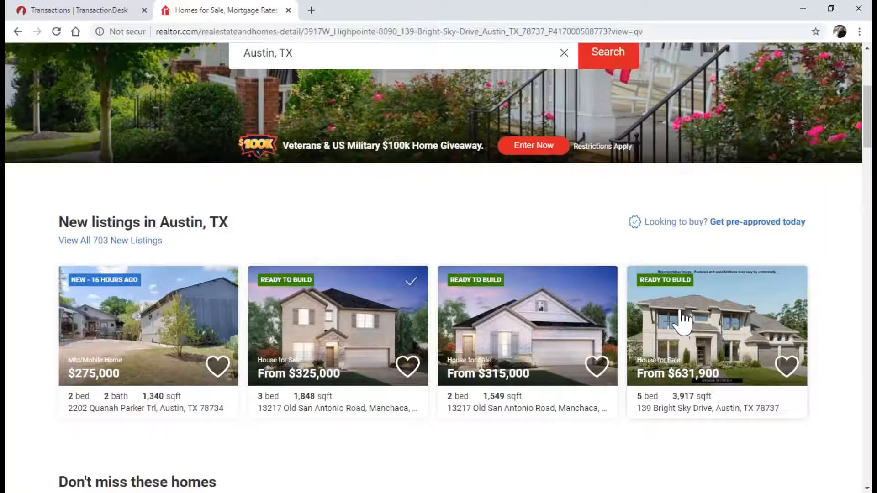
scroll(484, 292, down, 13)
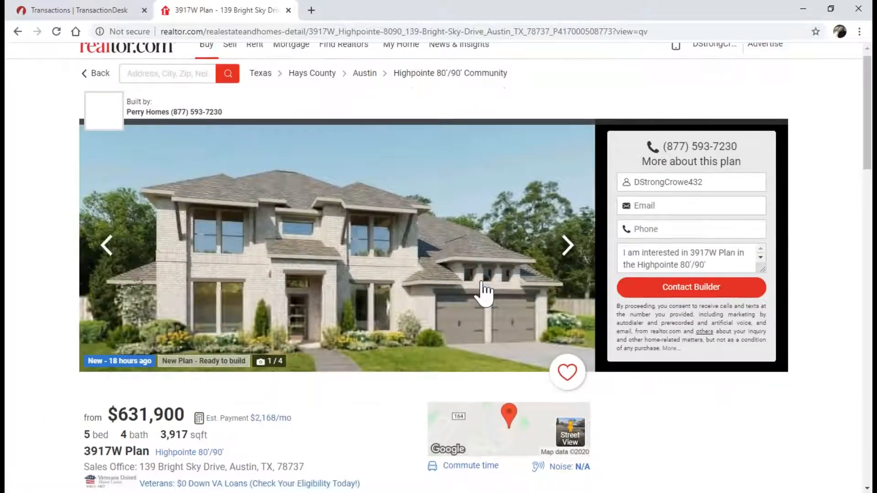
scroll(586, 160, down, 15)
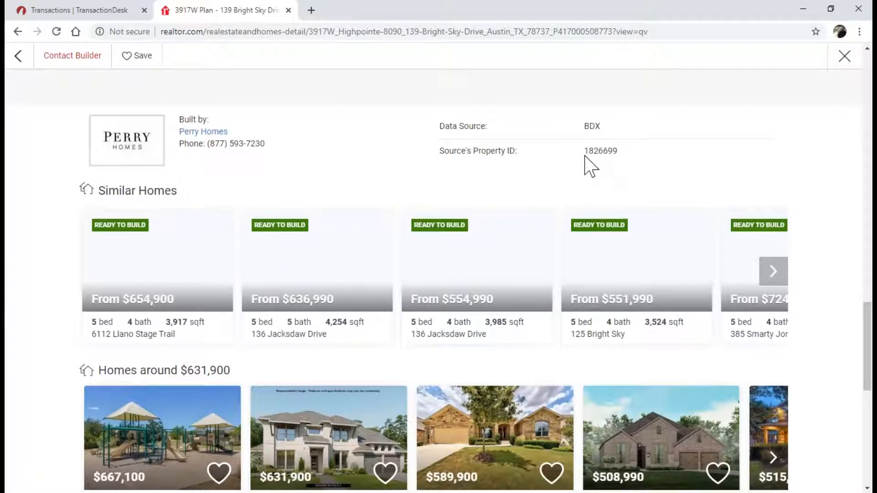
drag(585, 156, 619, 157)
right_click(616, 154)
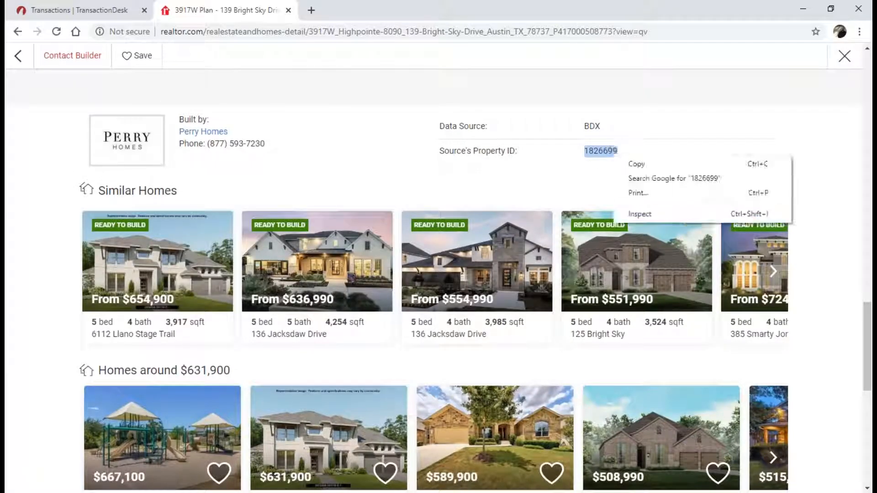
click(629, 165)
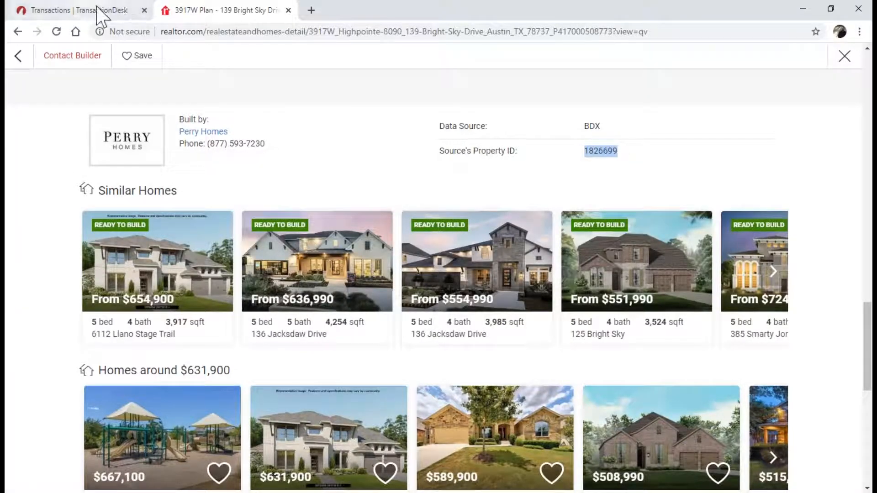
click(96, 11)
Replace the MLS number with 1826699 and retry creating the transaction
click(611, 88)
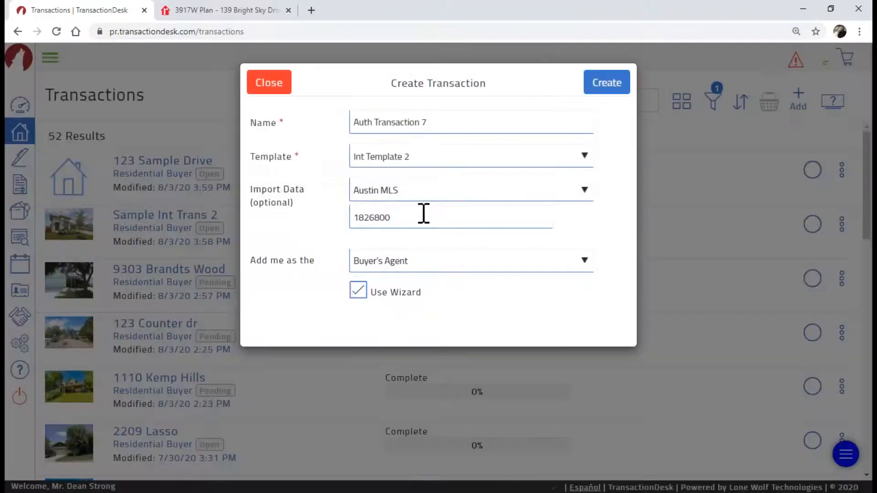
click(416, 216)
drag(416, 216, 352, 218)
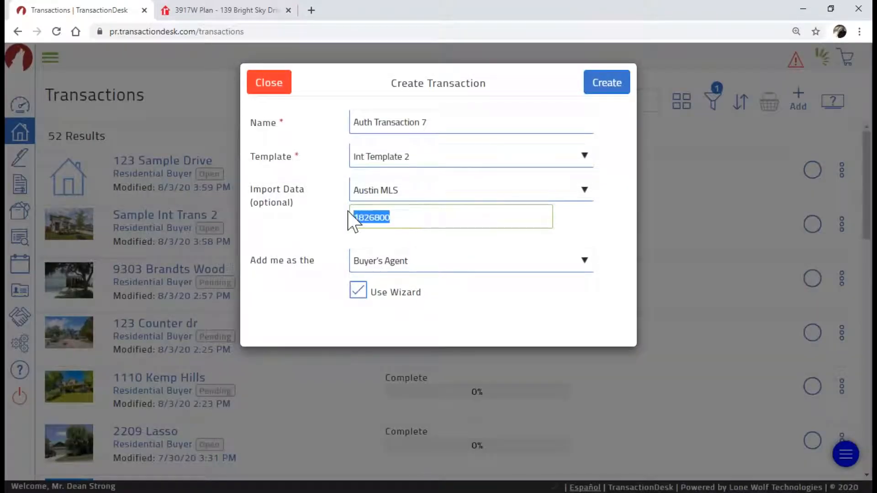
right_click(367, 220)
click(395, 280)
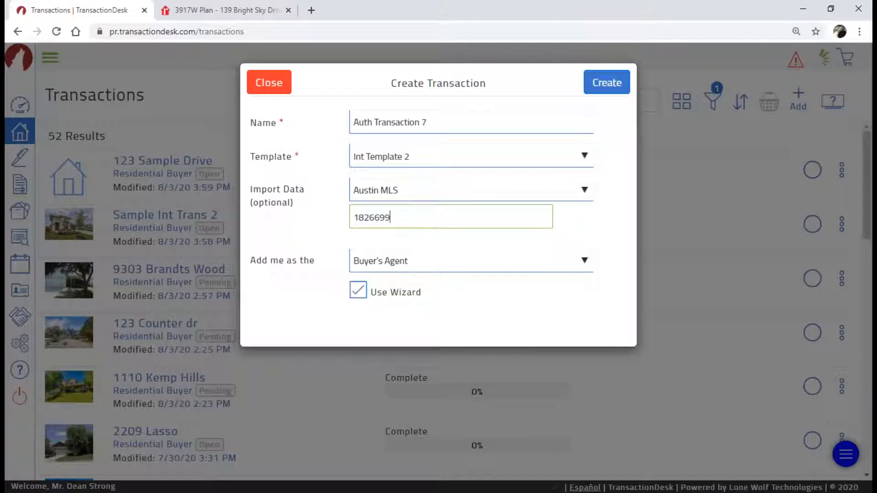
click(598, 84)
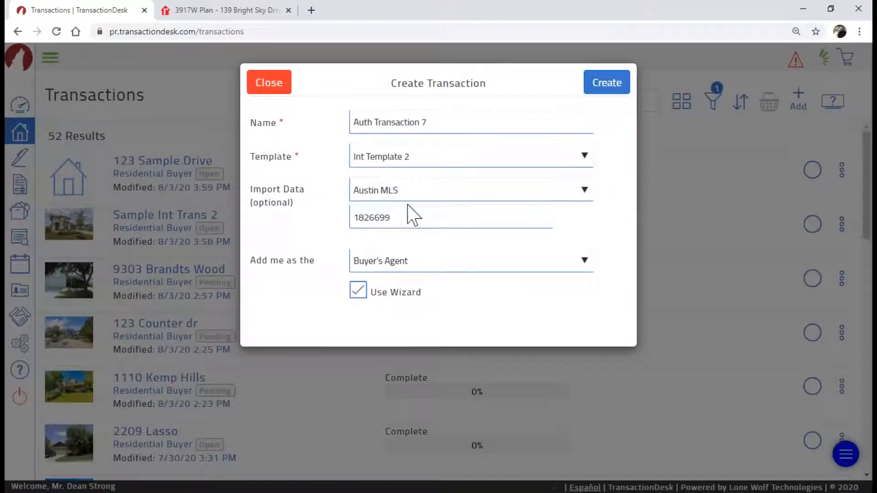
Set Import Data to '- Select Source -' and create the transaction without MLS data
click(464, 194)
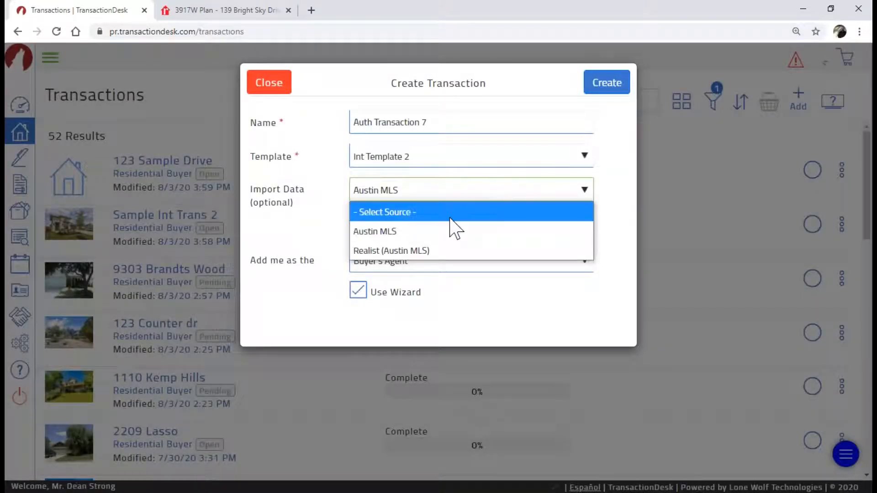
click(450, 214)
click(610, 96)
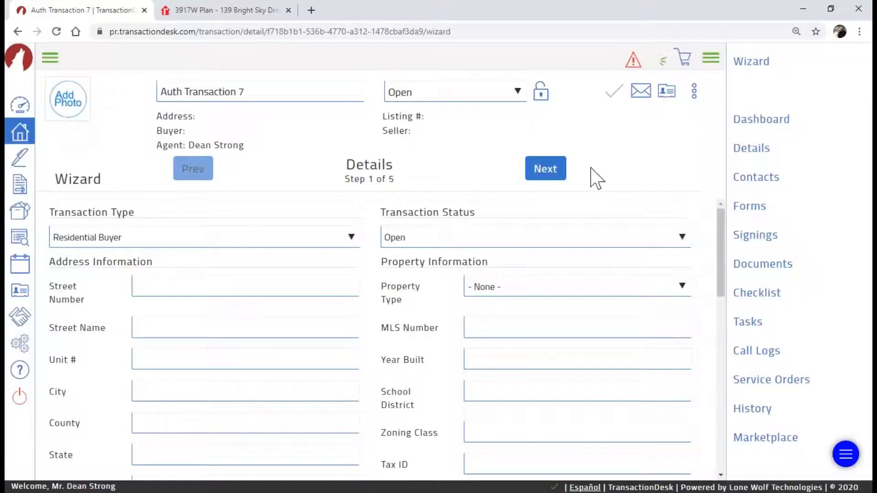
Enter the address: street number 123, street name Auth Drive, unit 5
click(173, 283)
text(123 A)
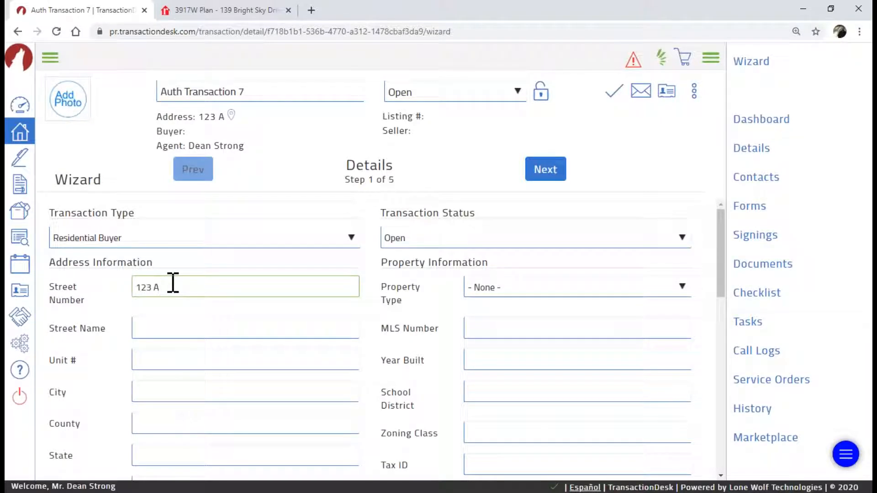
text(uth D)
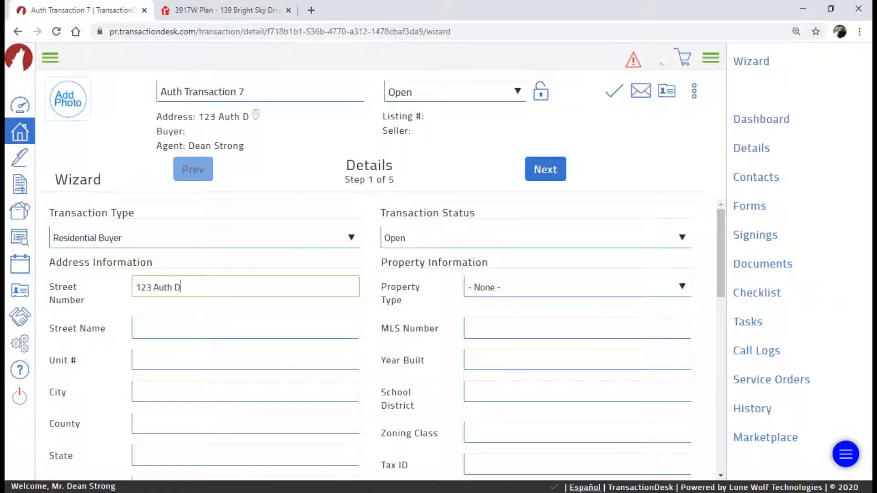
drag(192, 291, 152, 294)
key(BackSpace)
click(159, 330)
text(A)
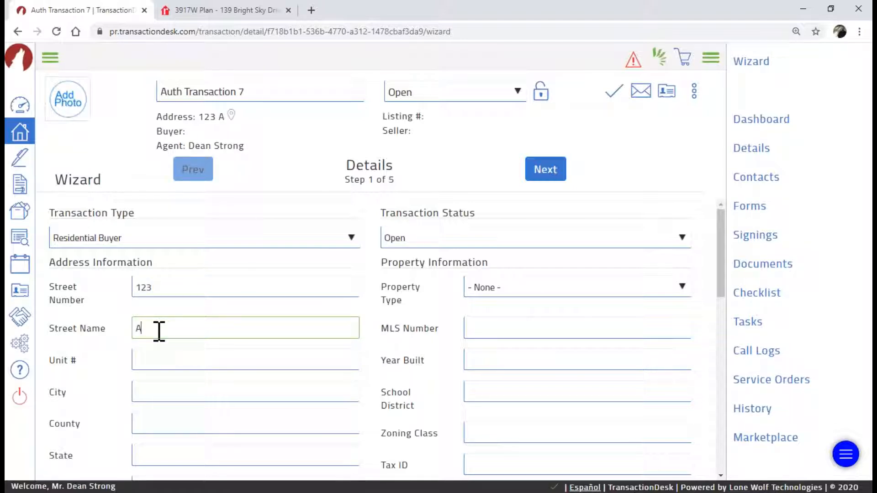
text(uth Drive)
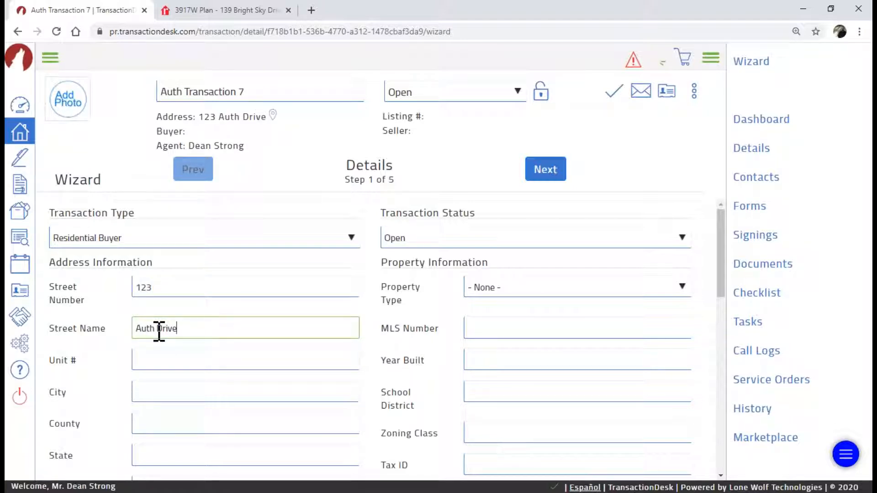
click(207, 360)
text(5)
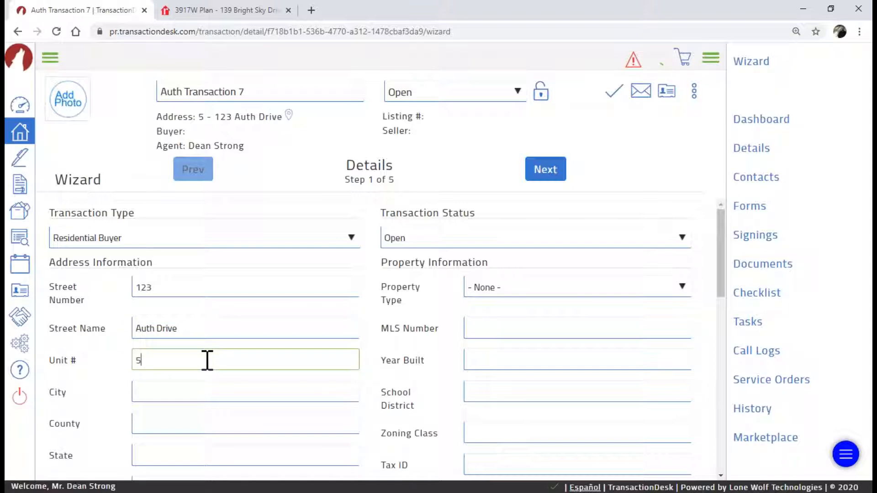
Set the property type to Residential and the transaction status to Active
click(647, 286)
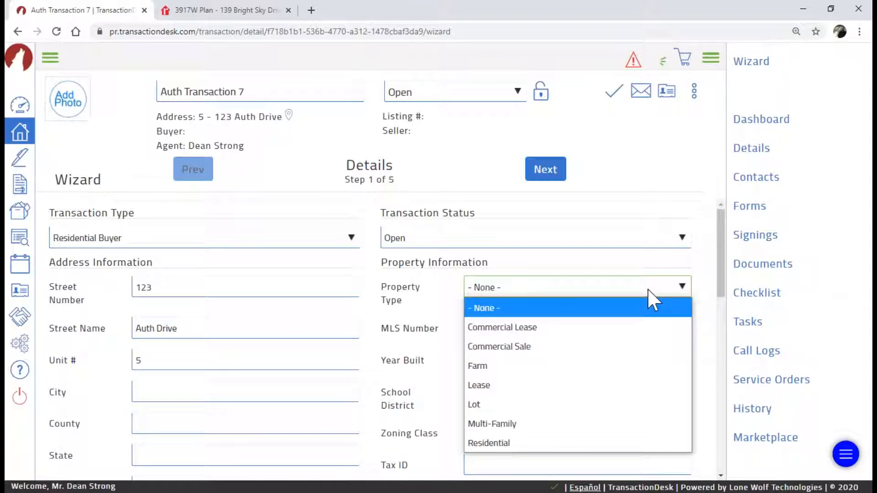
click(630, 441)
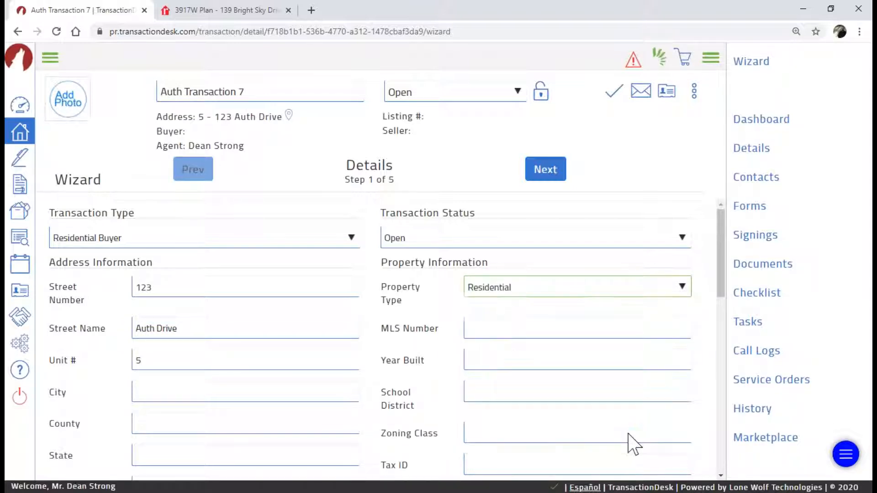
click(675, 239)
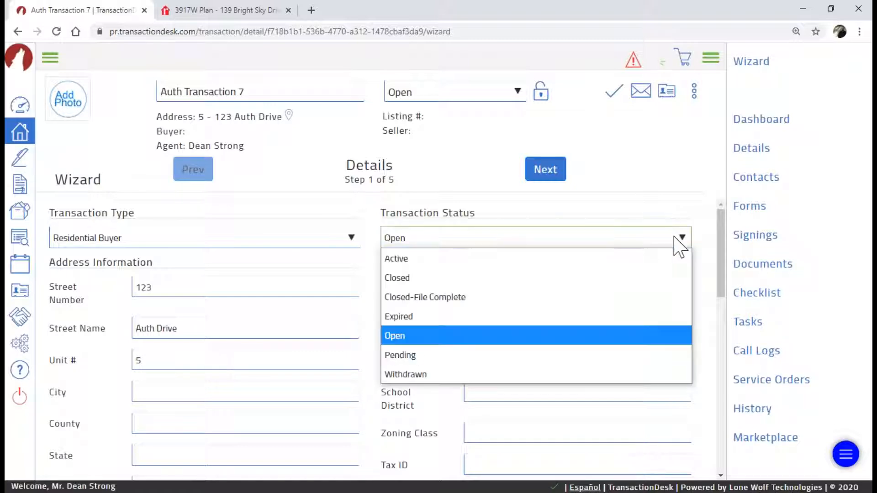
click(666, 258)
scroll(491, 242, down, 3)
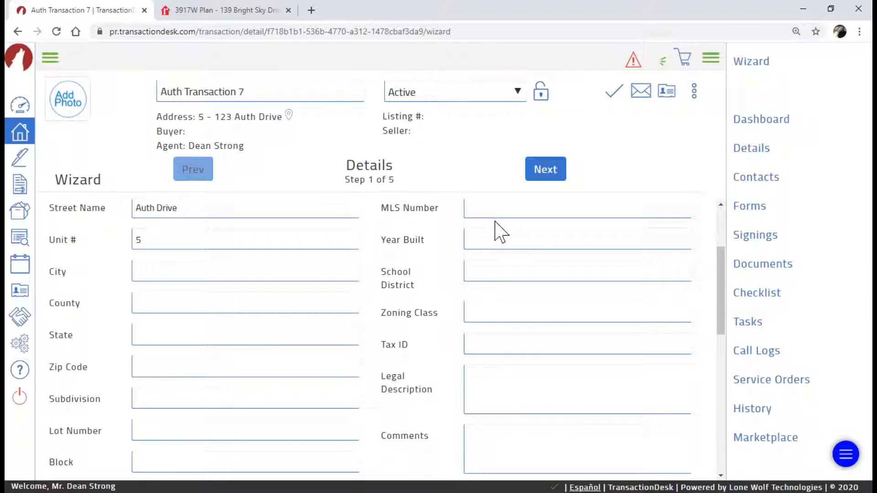
scroll(498, 232, down, 1)
Fill in school district Redford, state TX and city Austin
click(496, 219)
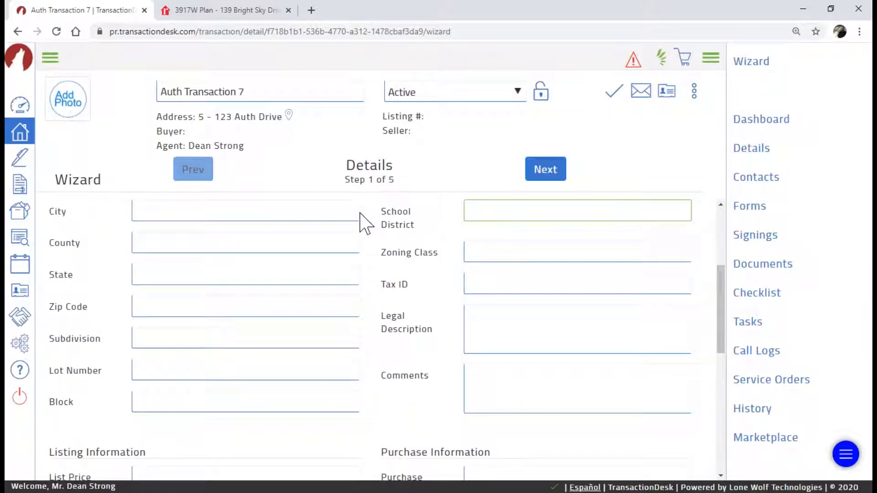
text(Redford)
click(228, 270)
text(TX)
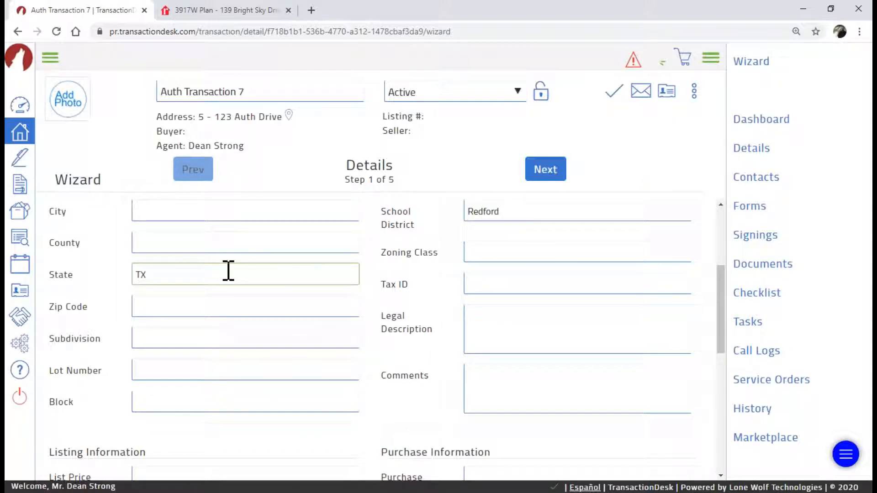
click(237, 211)
text(Austin)
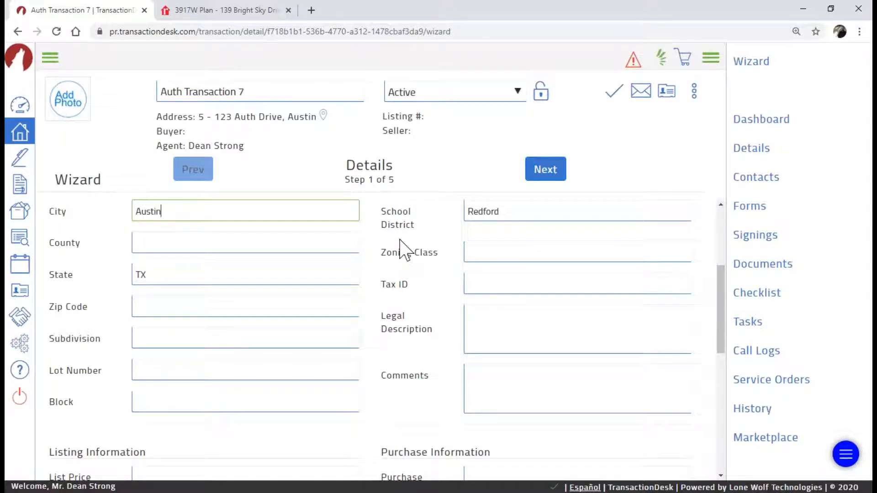
Enter 400000 as purchase and list price and 100000 as earnest money
scroll(372, 260, down, 4)
click(494, 300)
text(400000)
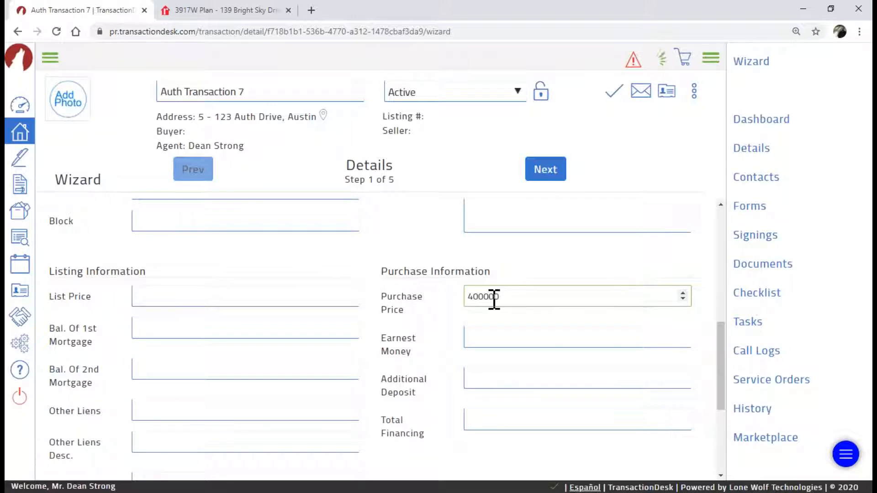
click(330, 306)
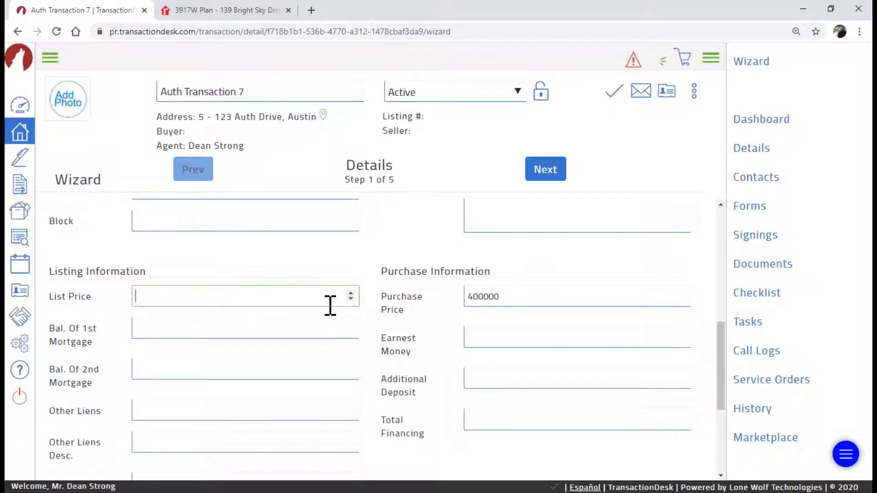
text(400000)
click(487, 340)
text(100000)
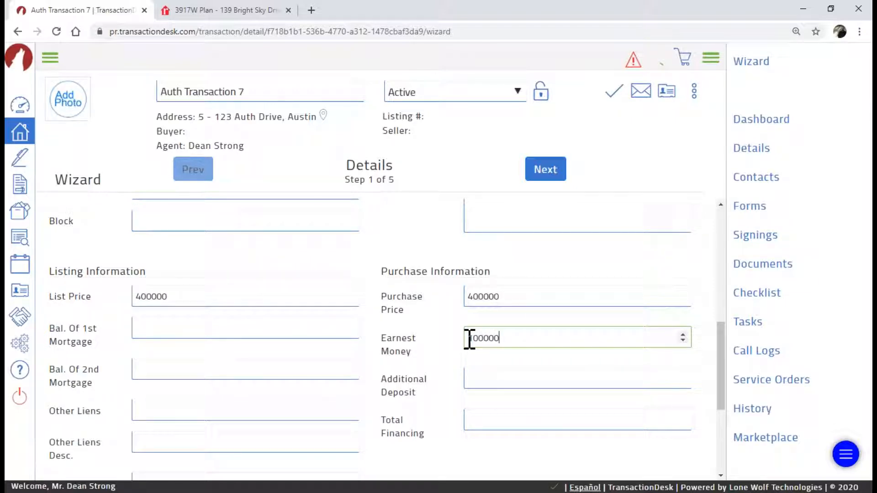
Save the details and continue to the Transaction Dates step
scroll(470, 338, down, 4)
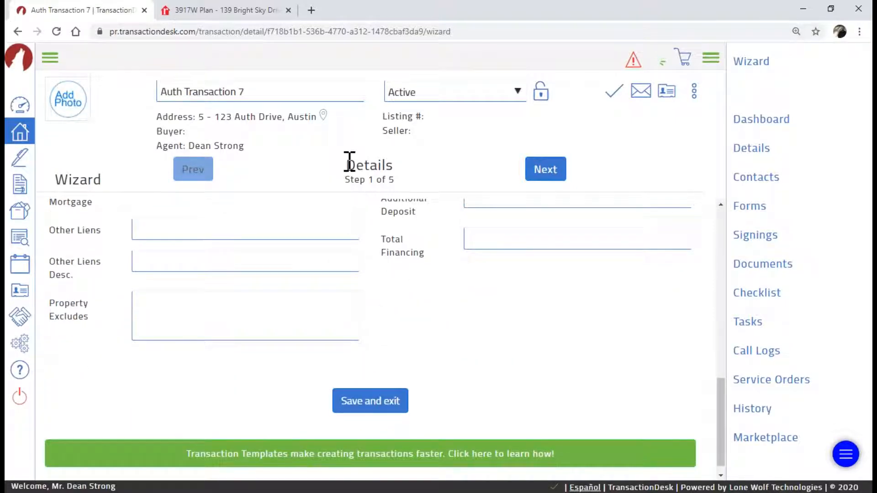
click(374, 179)
click(544, 178)
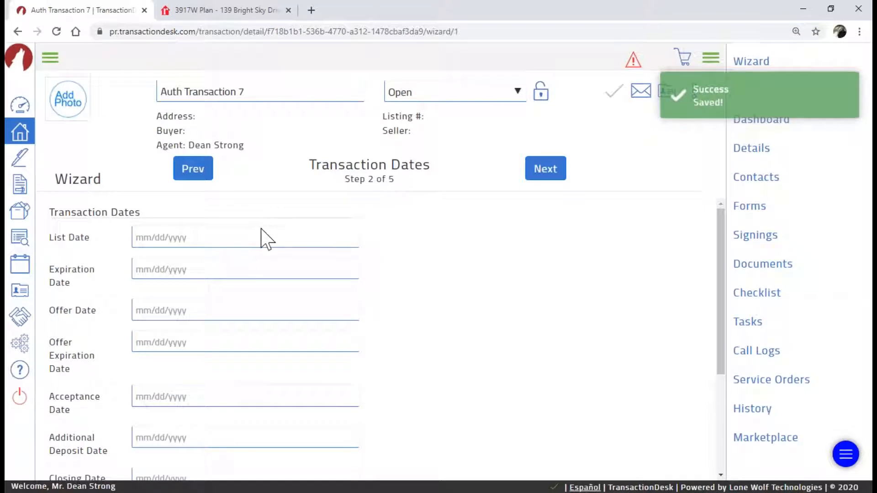
click(186, 312)
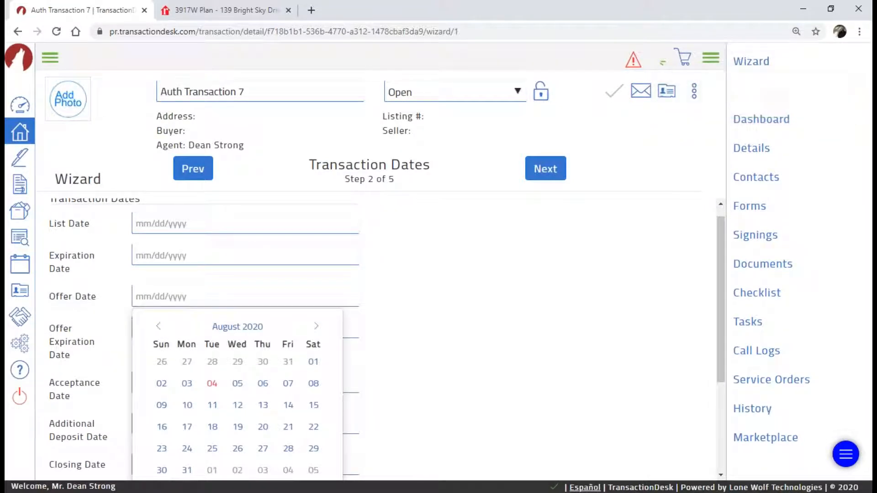
Set the offer date to 07/27/2020 and closing date to 08/04/2020, then continue to Contacts
click(187, 362)
scroll(180, 348, down, 3)
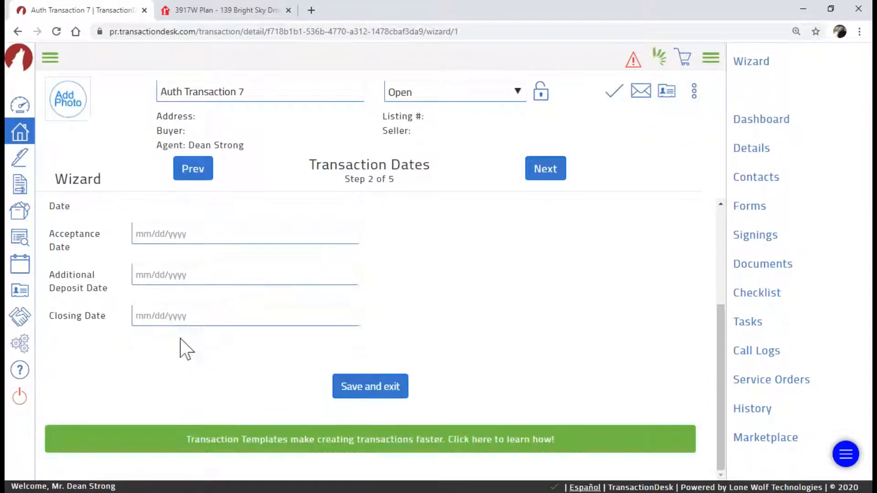
click(177, 314)
click(210, 386)
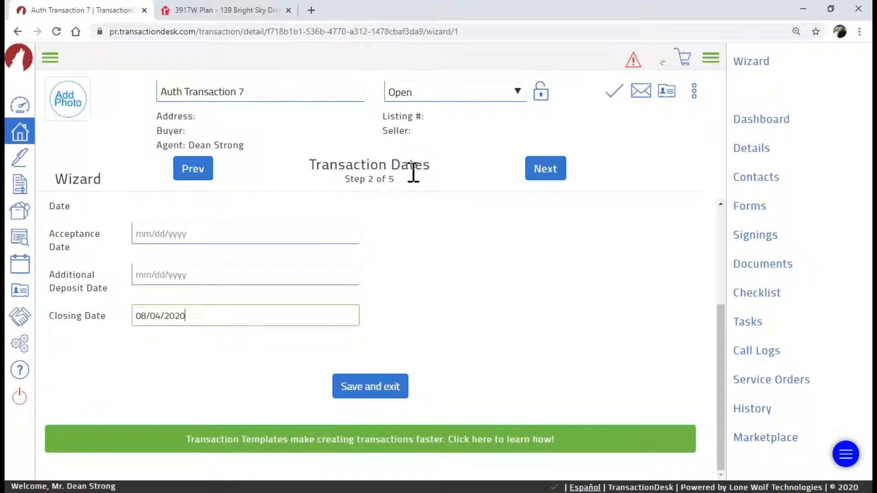
click(547, 176)
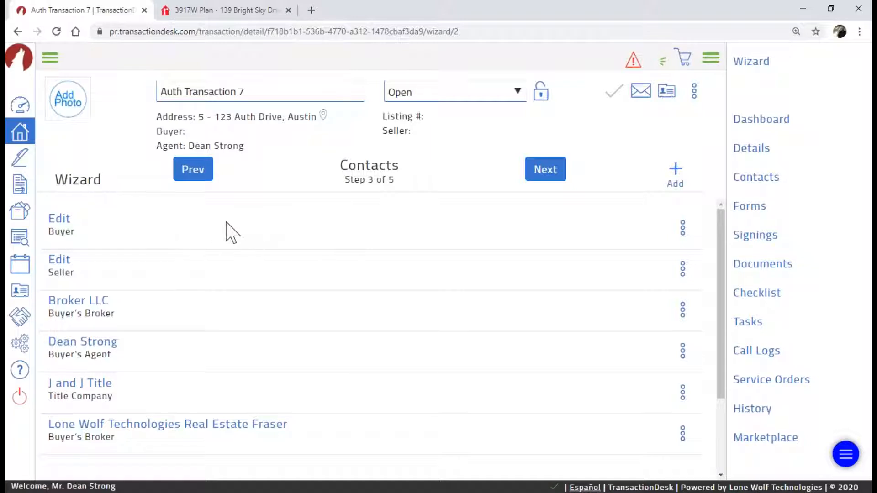
Create a new Buyer transaction contact with the first name, last name and suggested e-mail filled in
click(675, 171)
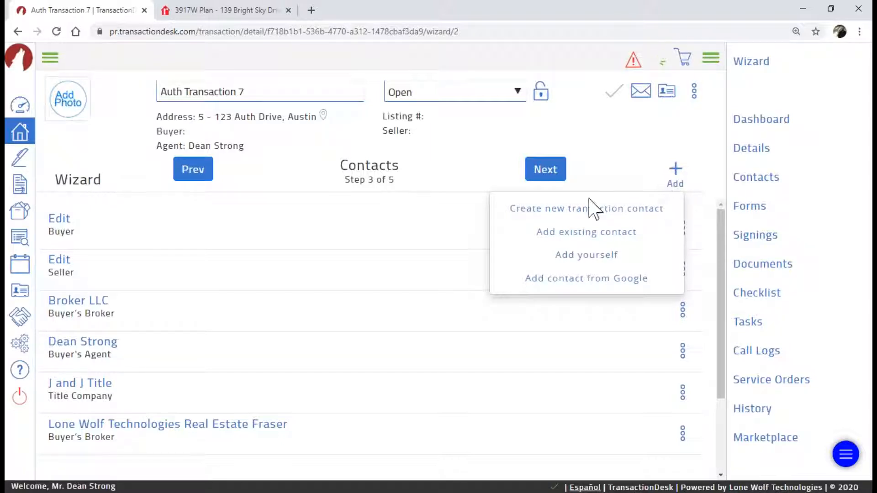
click(583, 214)
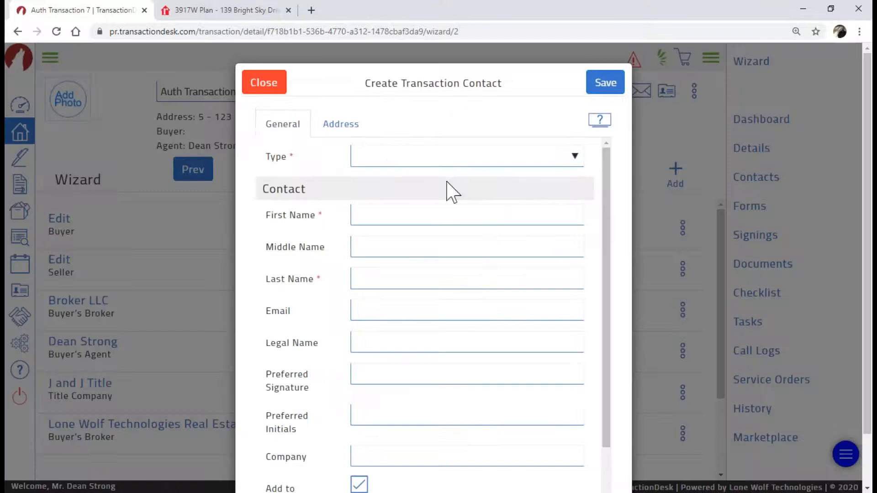
click(441, 160)
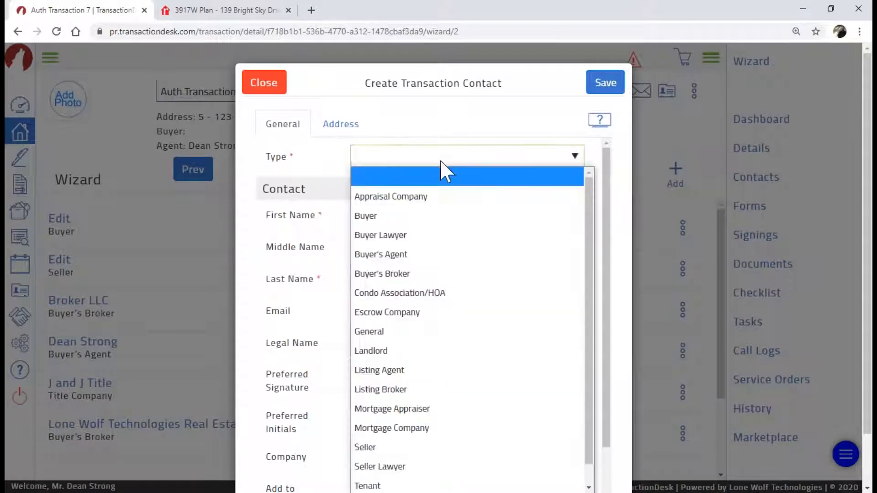
click(431, 216)
click(426, 217)
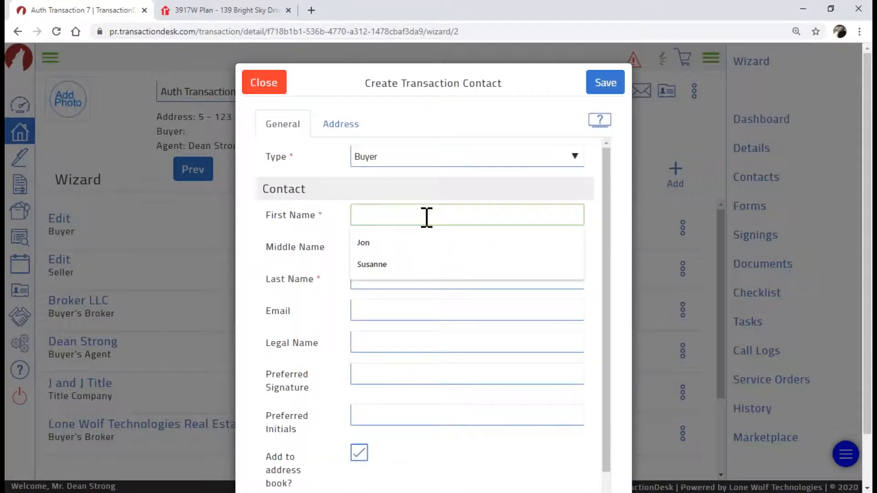
click(428, 243)
click(416, 279)
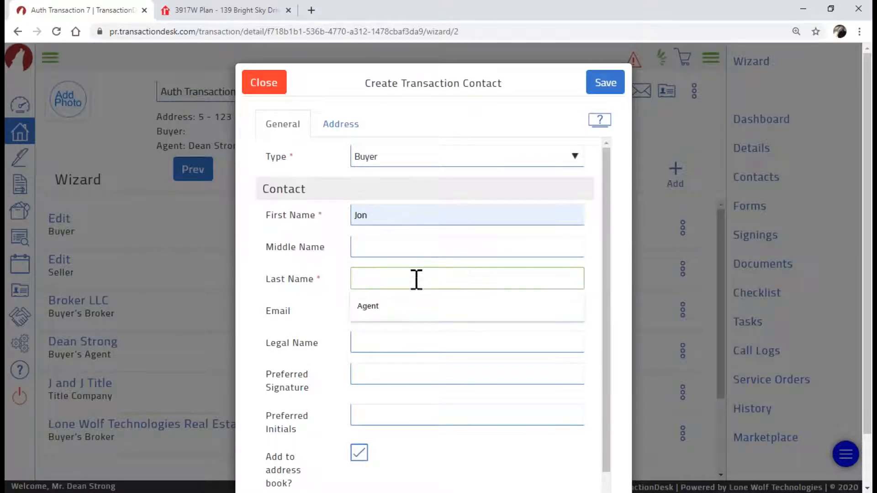
text(Buyer)
click(407, 308)
click(416, 338)
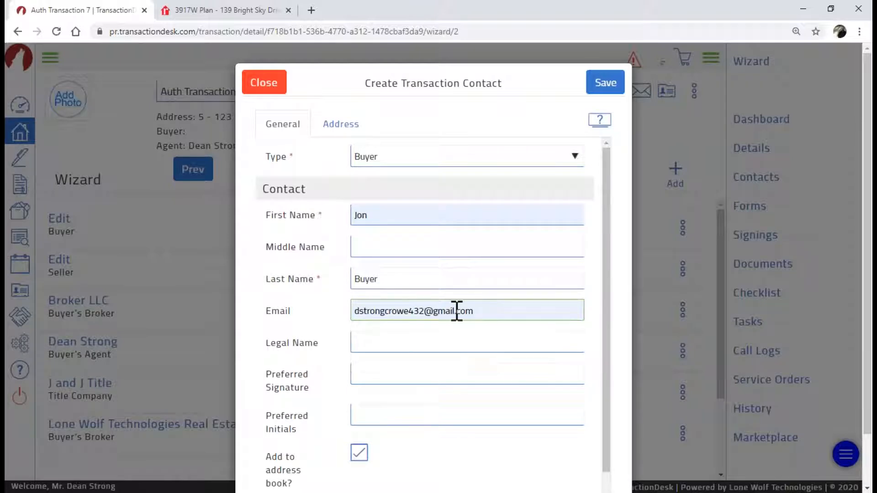
scroll(446, 337, down, 1)
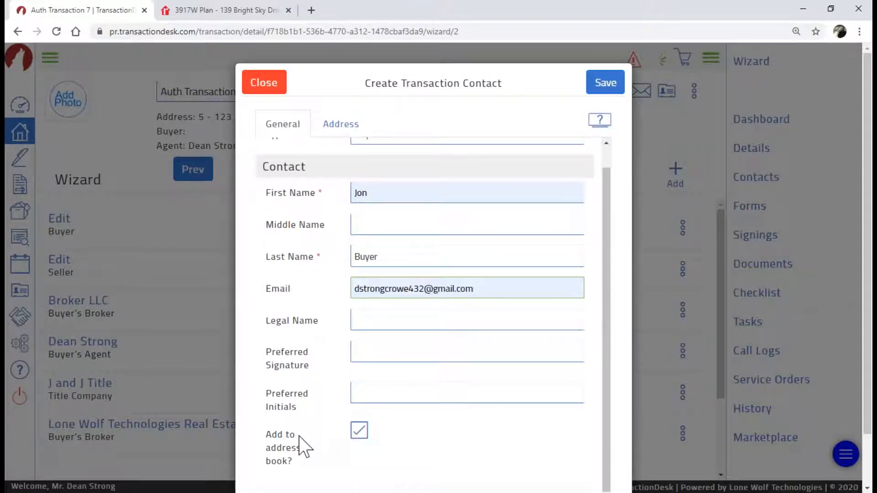
Exclude the contact from the address book, enter the preferred signature and initials, and save
click(363, 433)
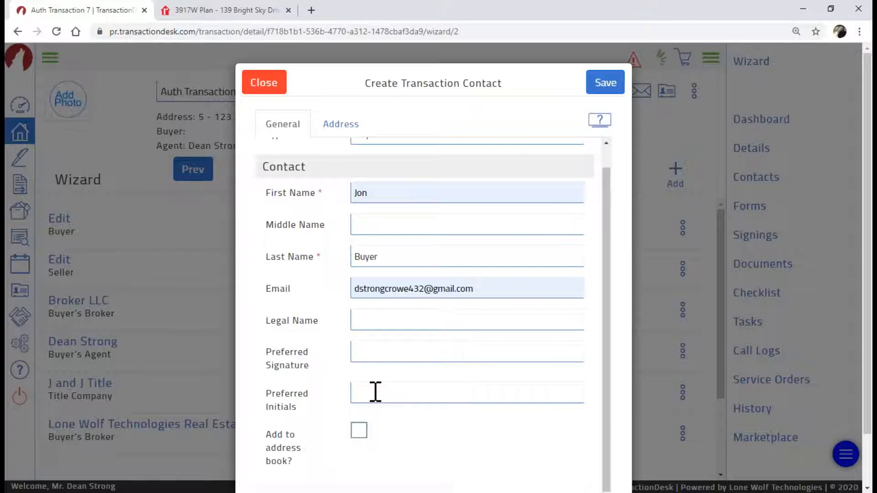
click(399, 355)
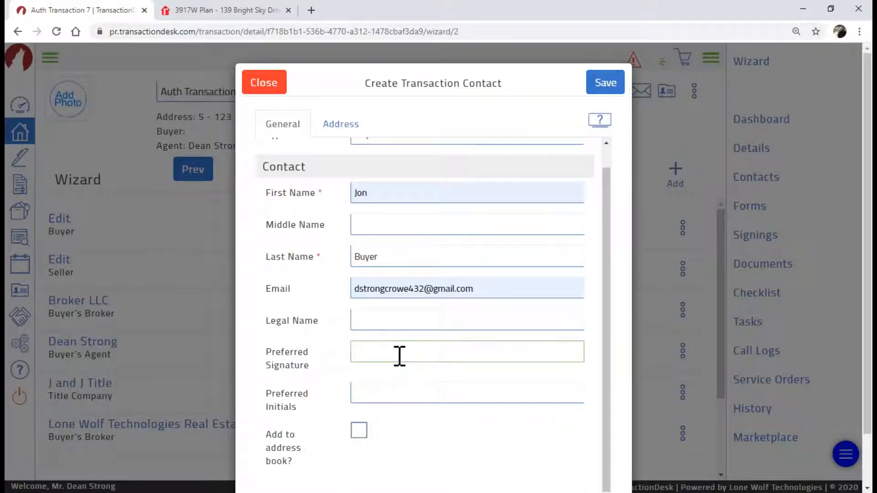
text(Jonathan Buyer)
key(BackSpace)
key(BackSpace)
key(BackSpace)
text(yer)
click(424, 387)
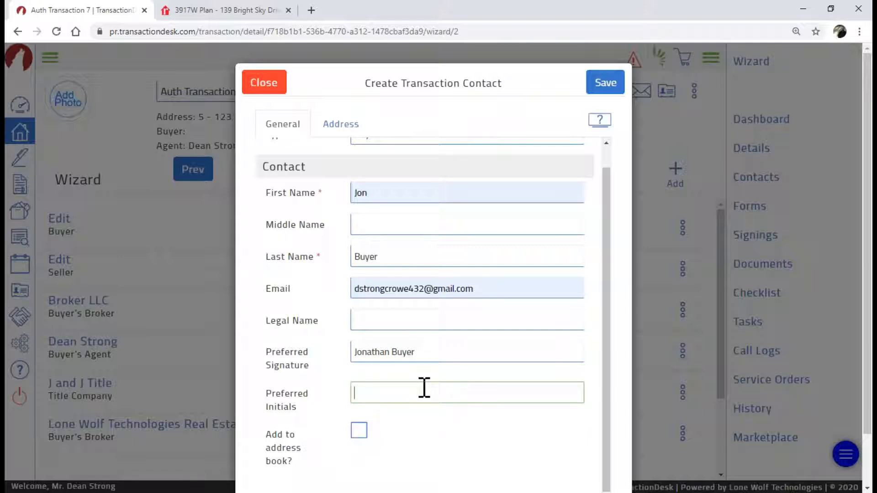
text(JBB)
click(302, 371)
click(281, 397)
click(282, 397)
click(282, 397)
click(604, 83)
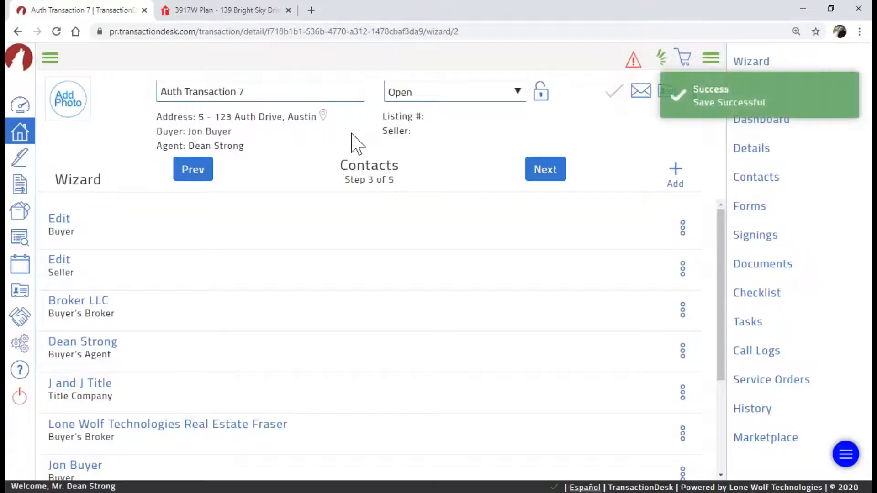
Open the placeholder Buyer contact for editing
scroll(145, 293, down, 3)
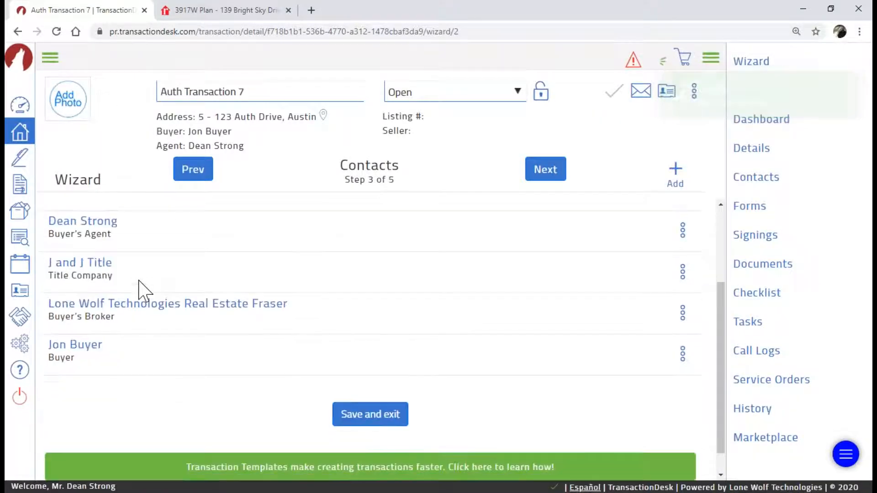
scroll(144, 293, up, 2)
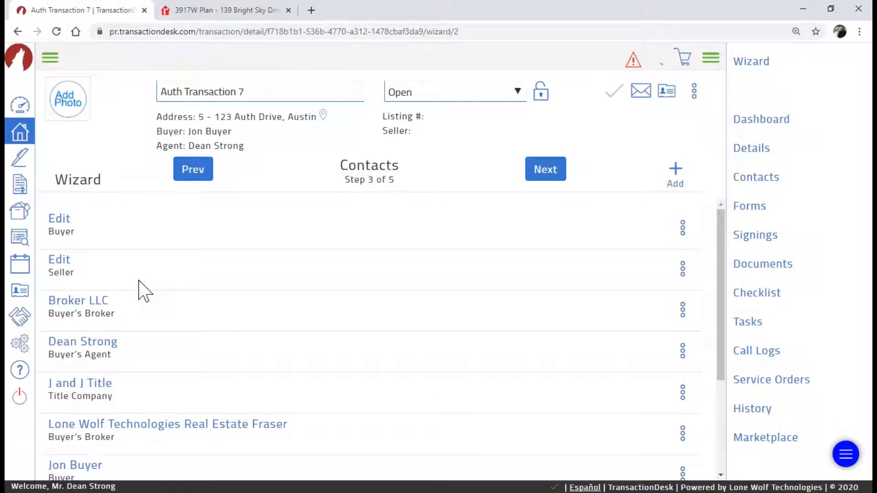
scroll(141, 291, down, 1)
scroll(137, 286, up, 1)
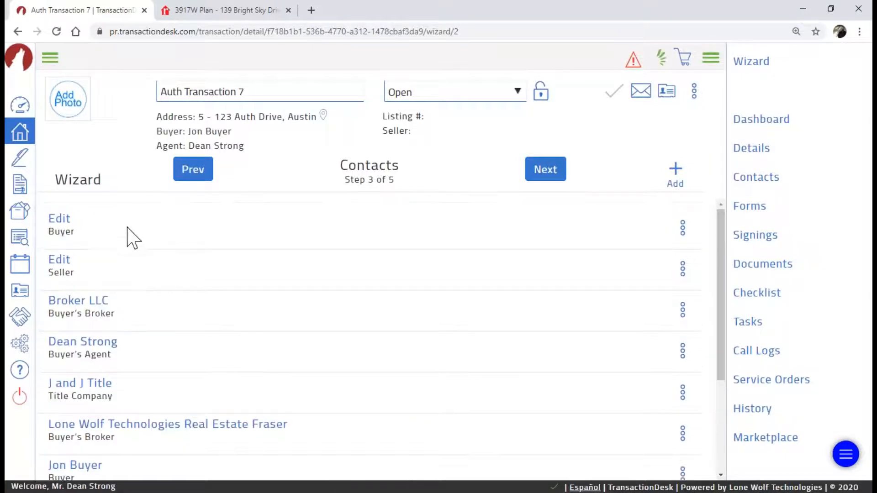
click(61, 222)
click(57, 223)
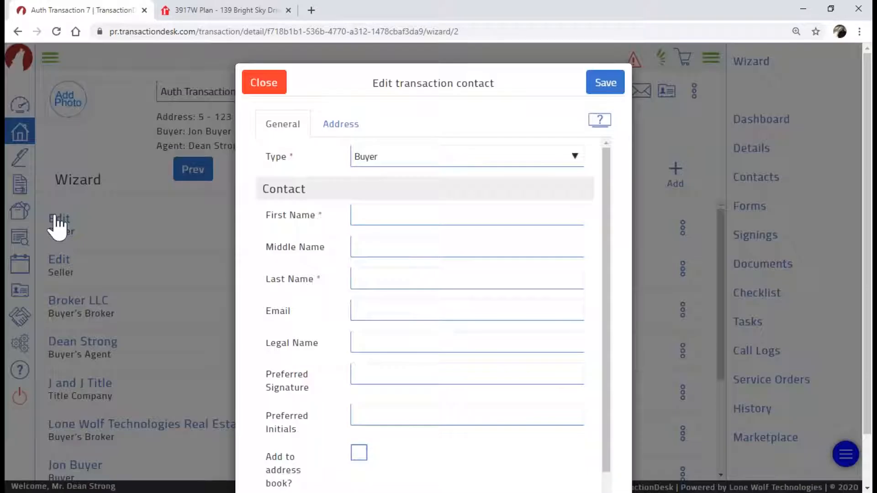
Enter the buyer's first and last name, use the suggested e-mail, and save the contact
click(368, 214)
text(Kat)
click(413, 279)
text(BU)
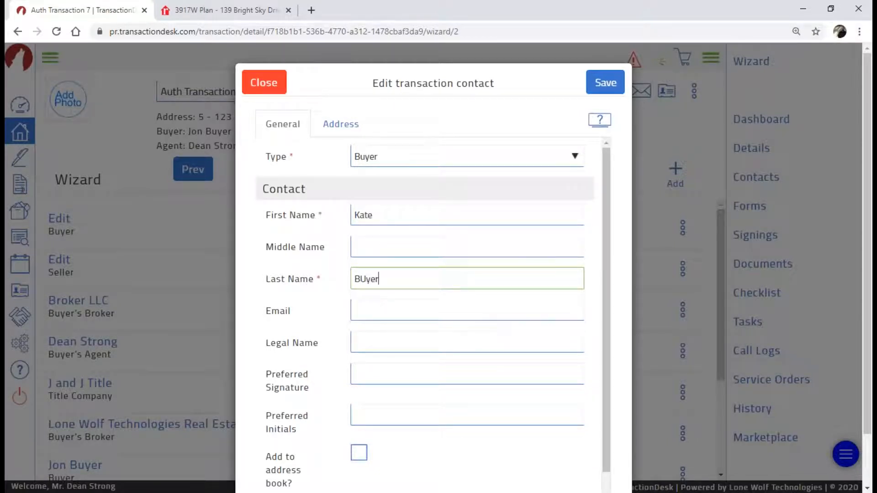
text(ye)
key(BackSpace)
key(BackSpace)
click(480, 312)
click(411, 338)
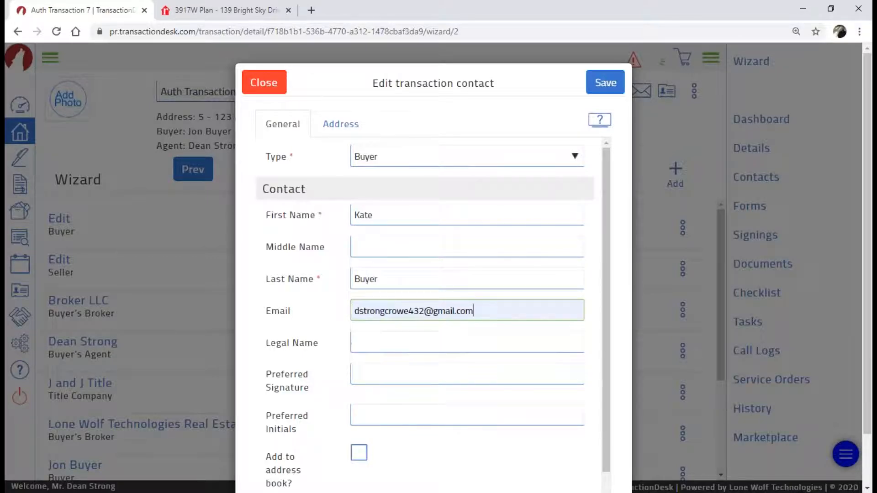
click(597, 87)
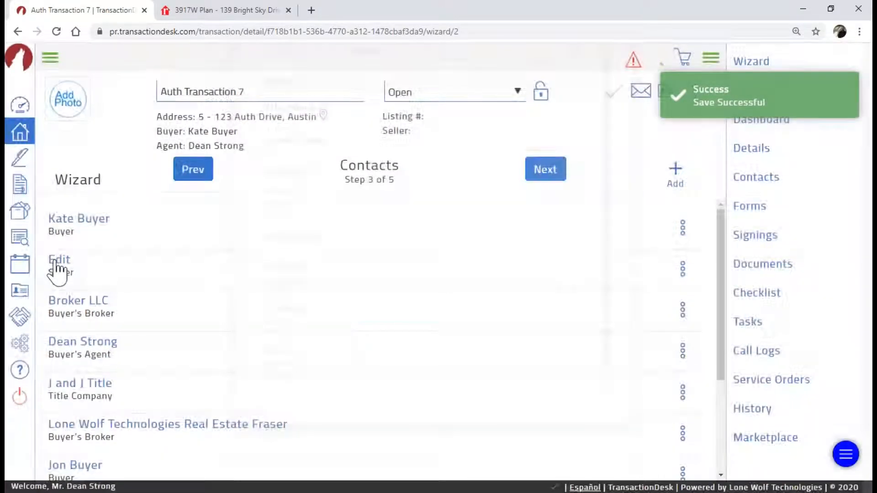
Give the placeholder Seller contact a first name, last name and the suggested e-mail, then save
click(52, 261)
click(432, 215)
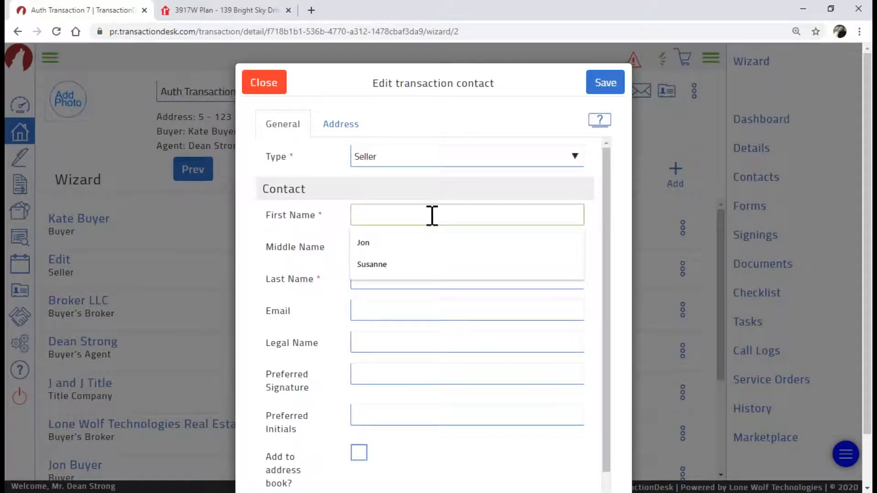
text(Anderson)
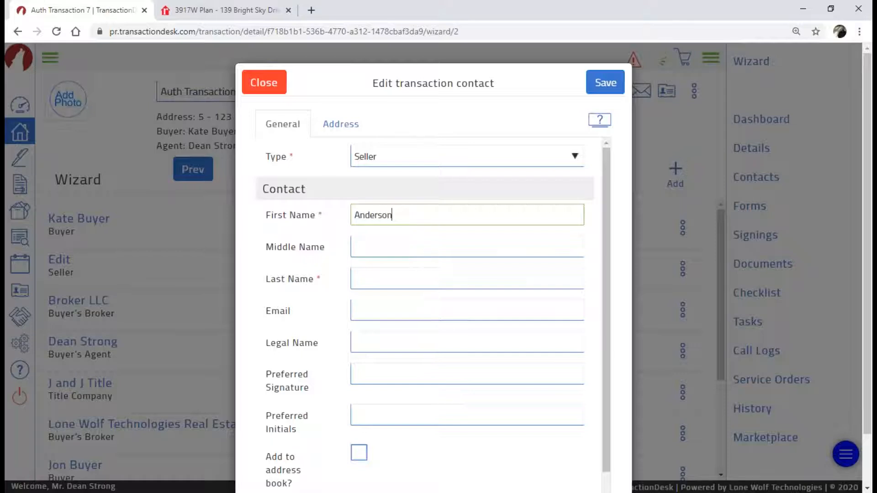
click(416, 273)
text(Se)
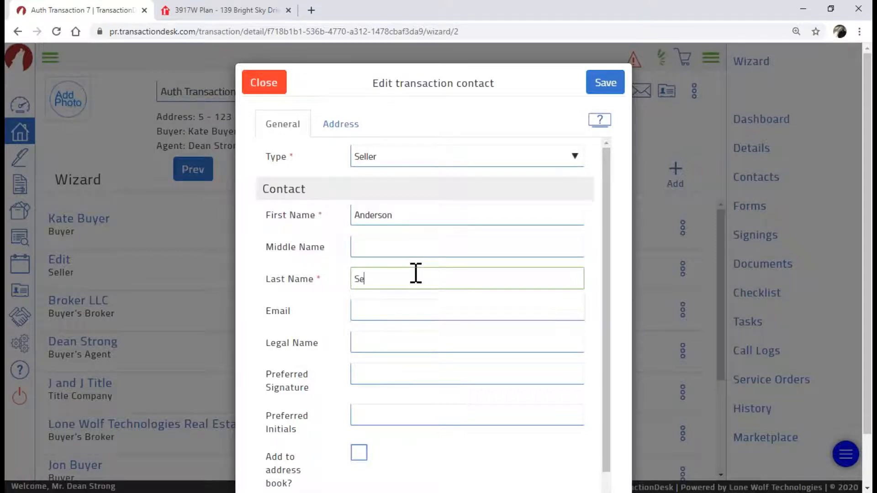
click(427, 315)
click(430, 336)
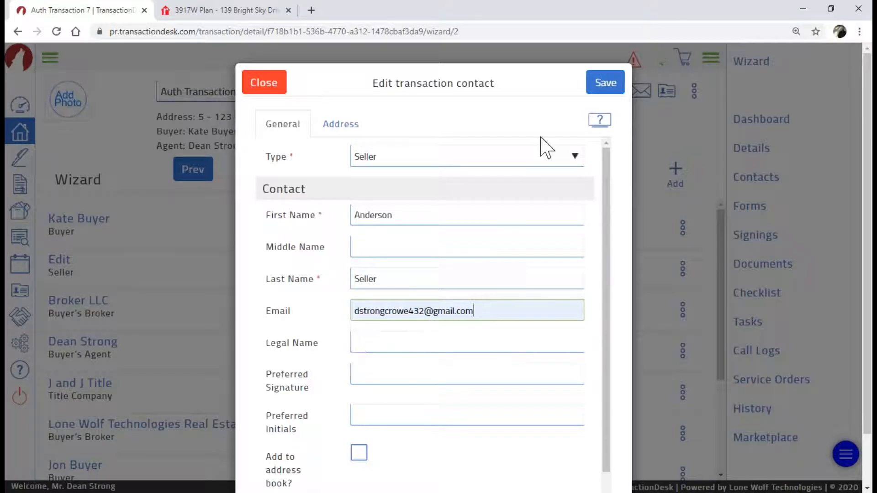
click(600, 89)
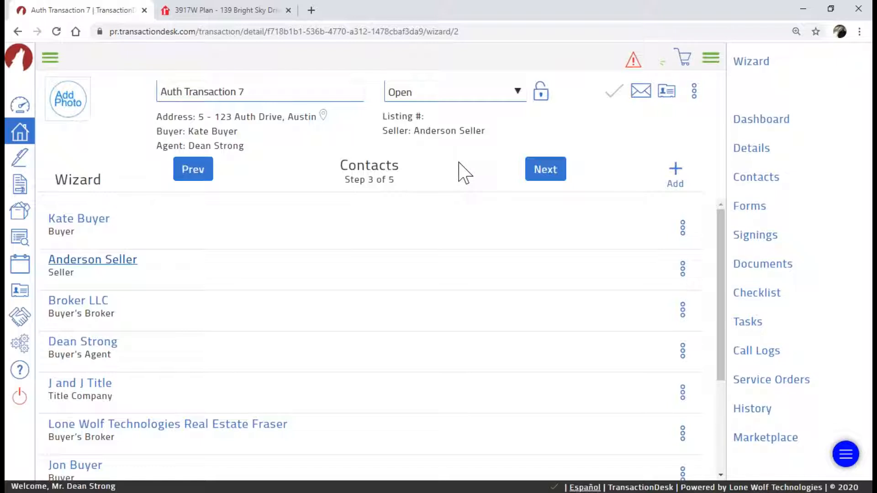
Add the saved lawyer contact to the transaction with type Buyer Lawyer and save
click(674, 169)
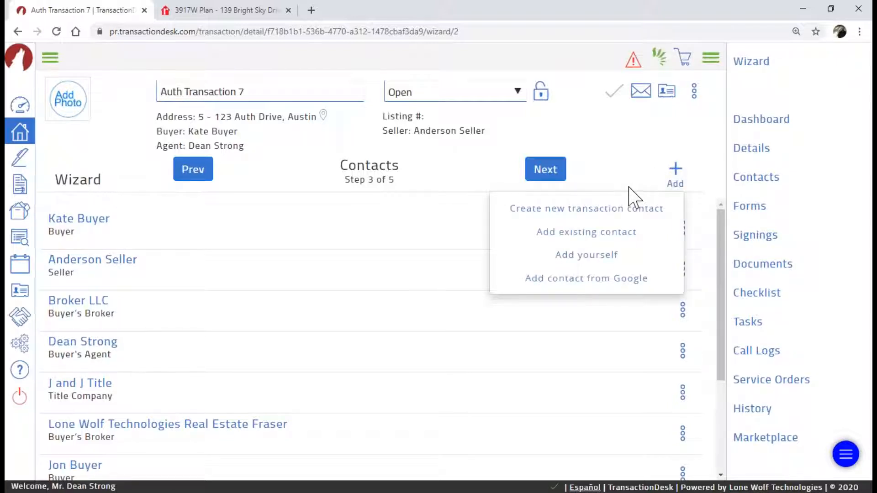
click(600, 232)
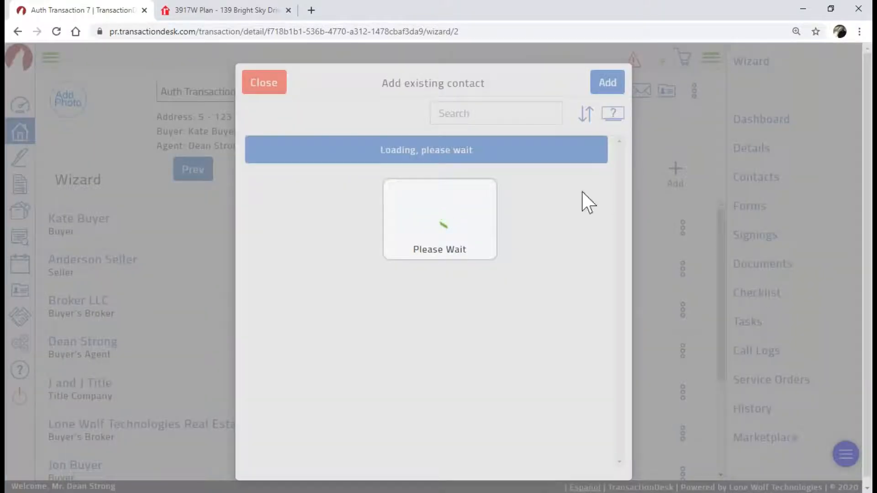
scroll(623, 172, down, 1)
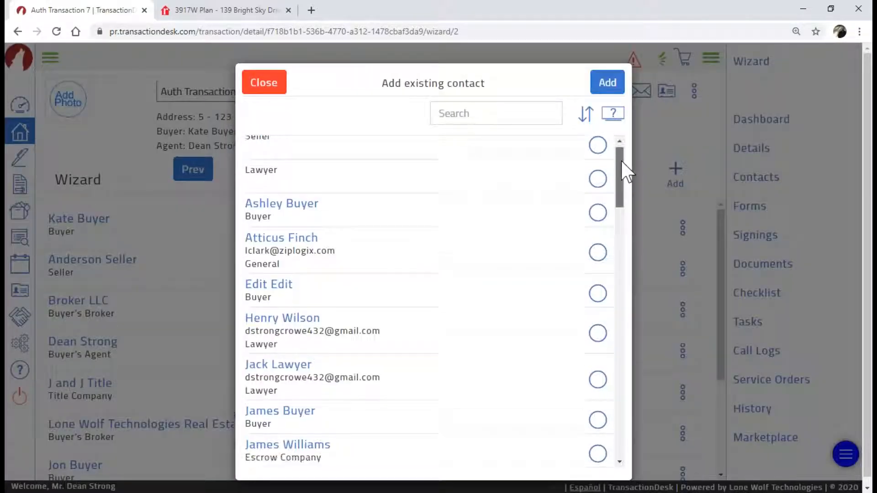
mouse_move(622, 167)
mouse_down()
mouse_move(619, 365)
mouse_move(617, 160)
mouse_move(617, 172)
mouse_up()
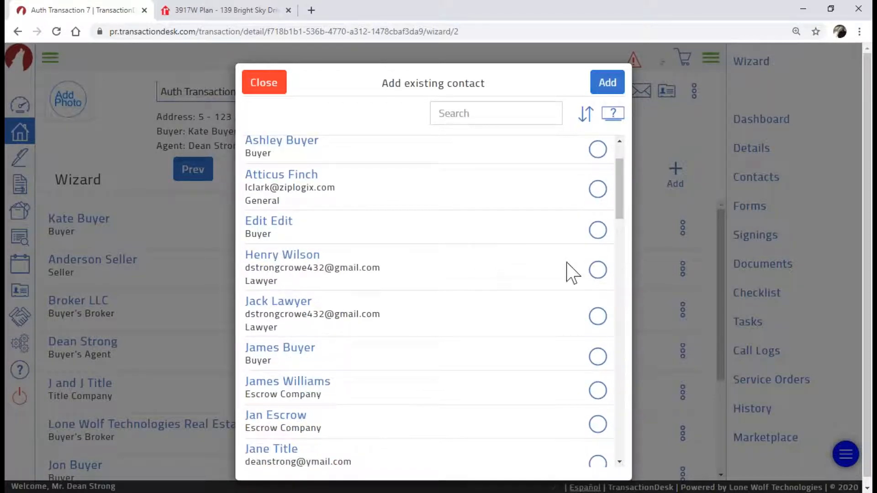
click(598, 270)
click(606, 90)
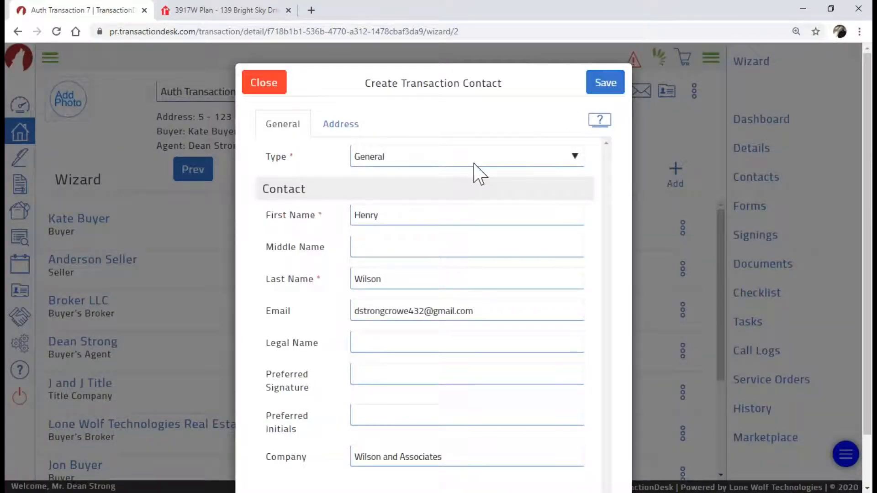
click(579, 158)
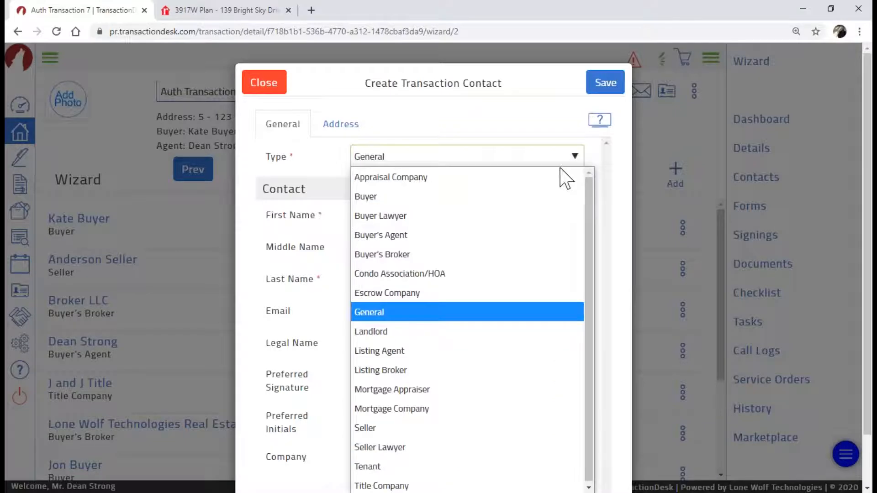
click(550, 216)
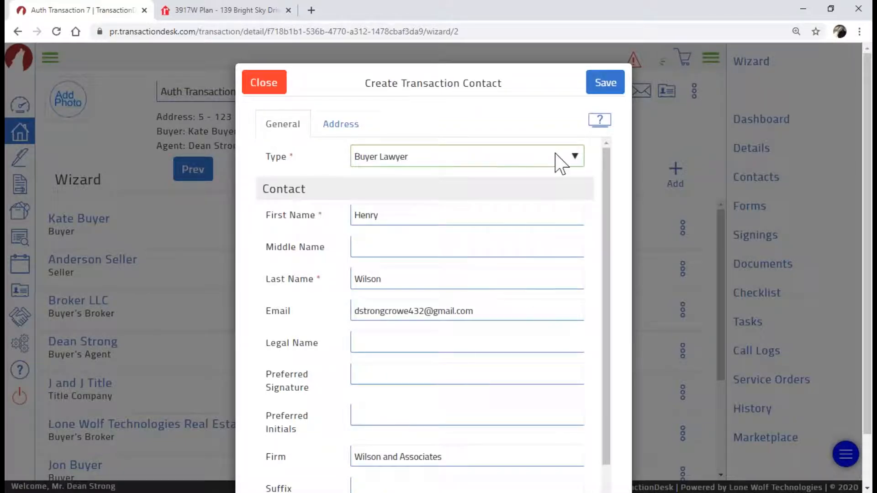
click(590, 93)
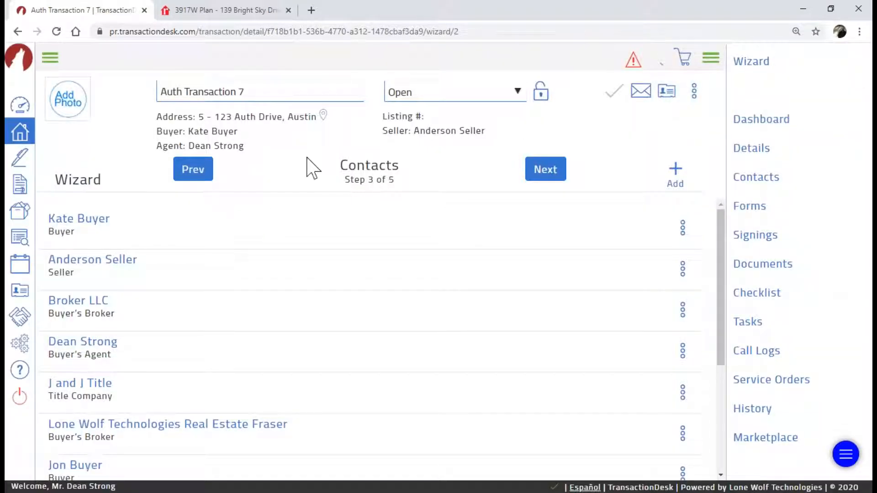
On the Forms step, add Energy Attachment, Exclusive Right To Sell, Seller's Disclosure Addendum and Lease Input Sheet
click(541, 174)
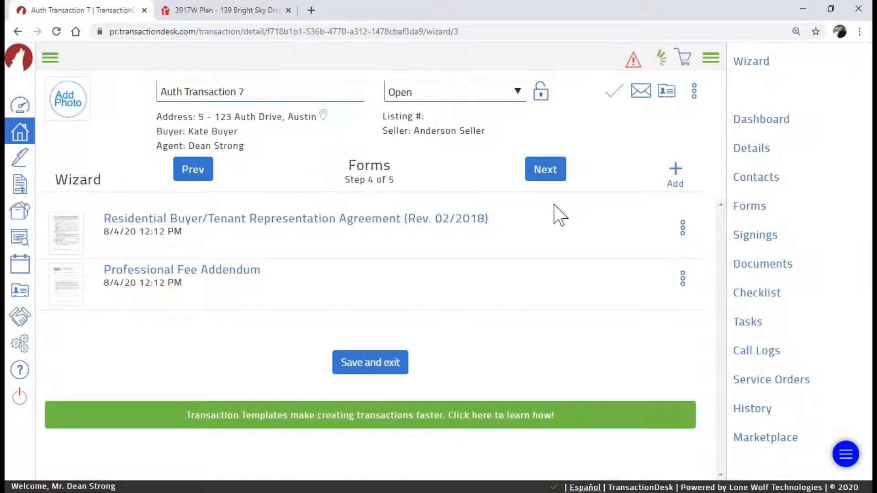
click(672, 170)
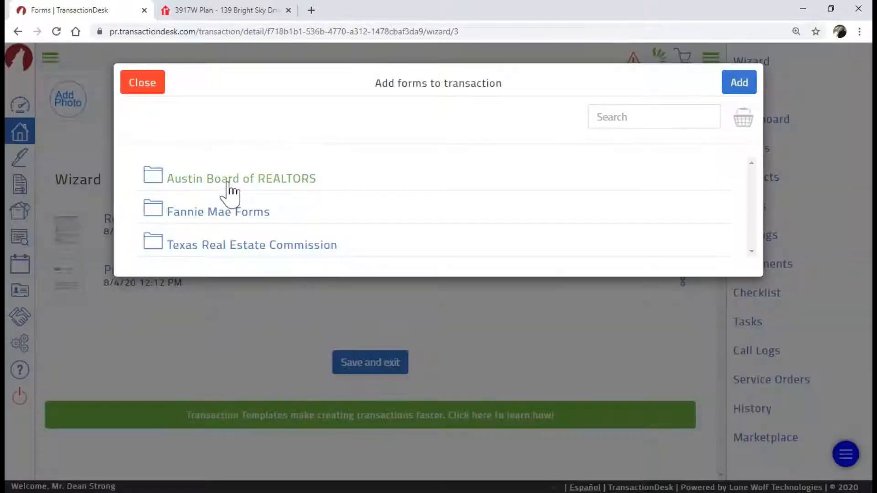
click(229, 191)
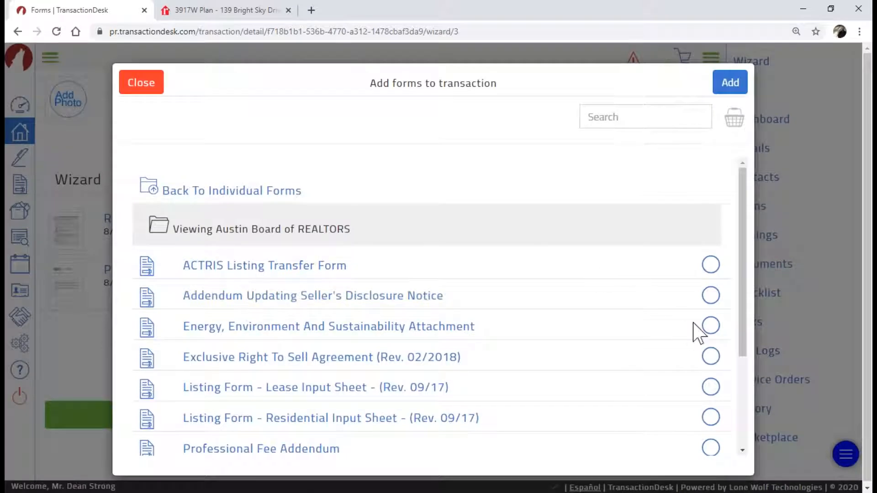
click(709, 326)
click(710, 356)
click(710, 295)
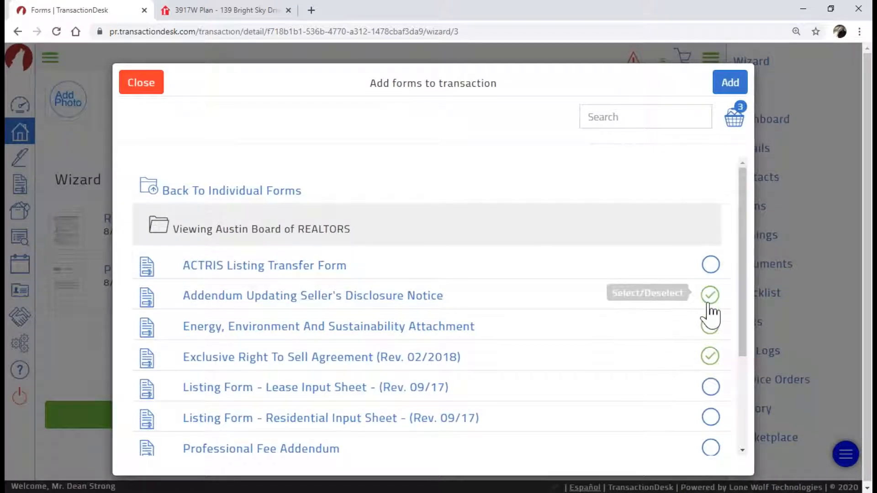
click(713, 385)
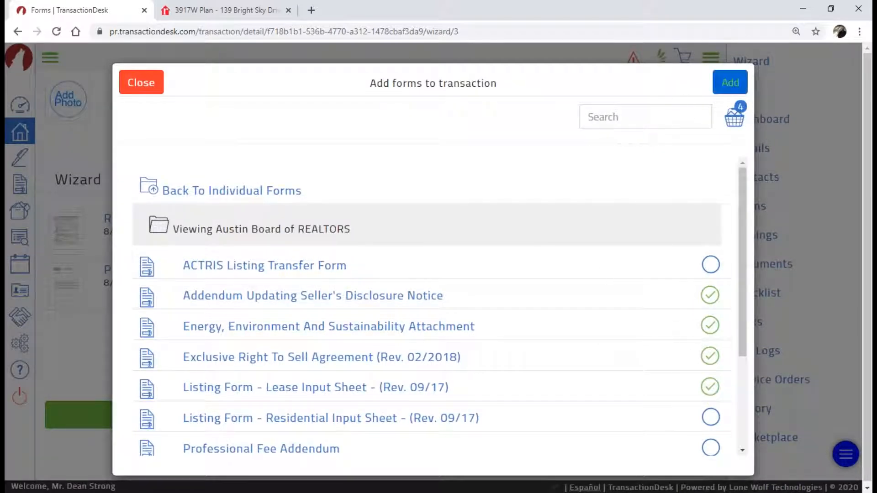
click(730, 83)
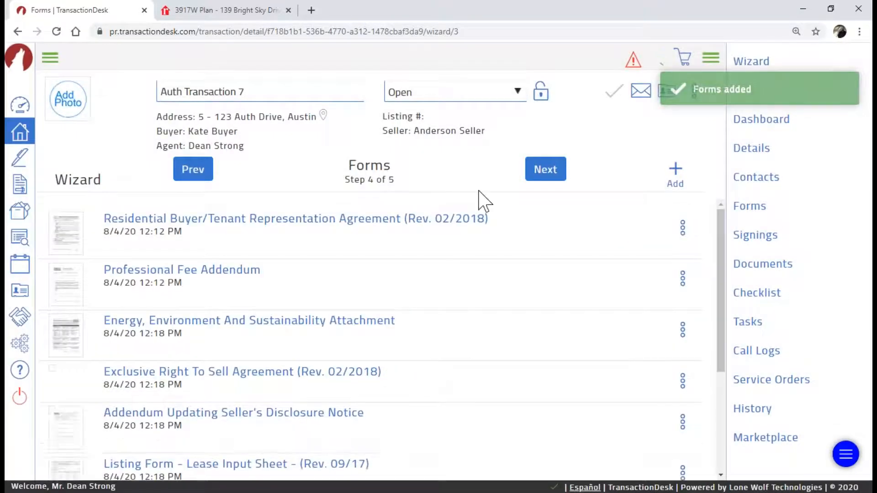
Advance to the Documents step (5 of 5) and open the Create New document dialog
click(531, 175)
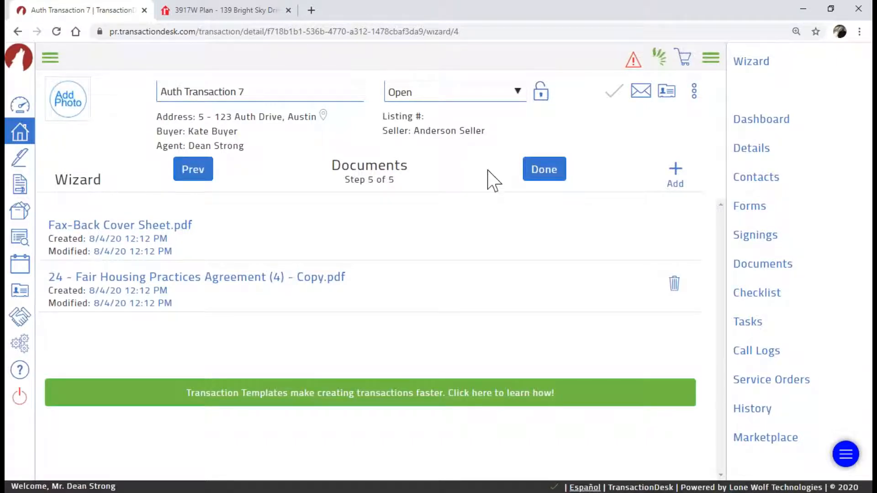
click(676, 178)
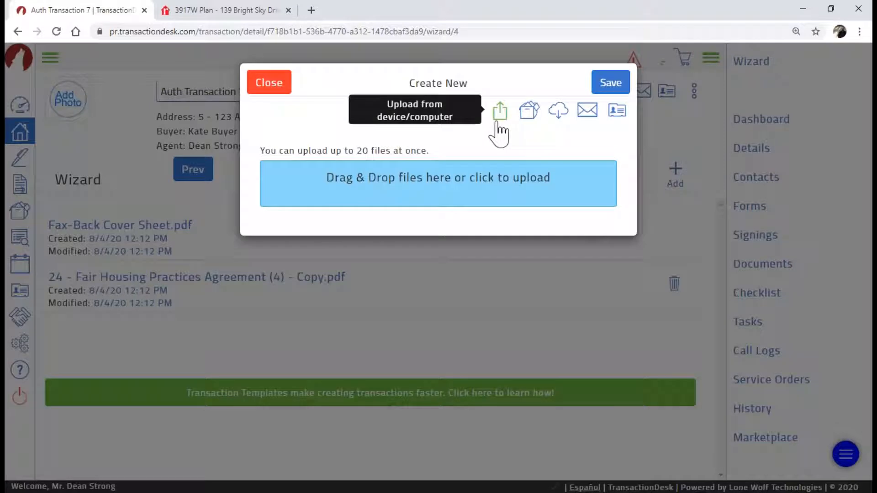
Switch the upload dialog to Import from third party, showing Dropbox, Google Drive, OneDrive and Box
click(455, 183)
key(ctrl)
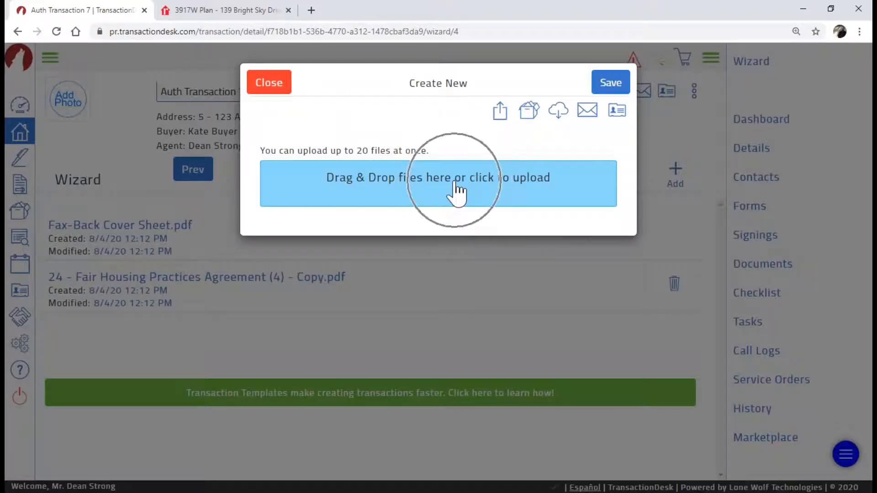
key(ctrl)
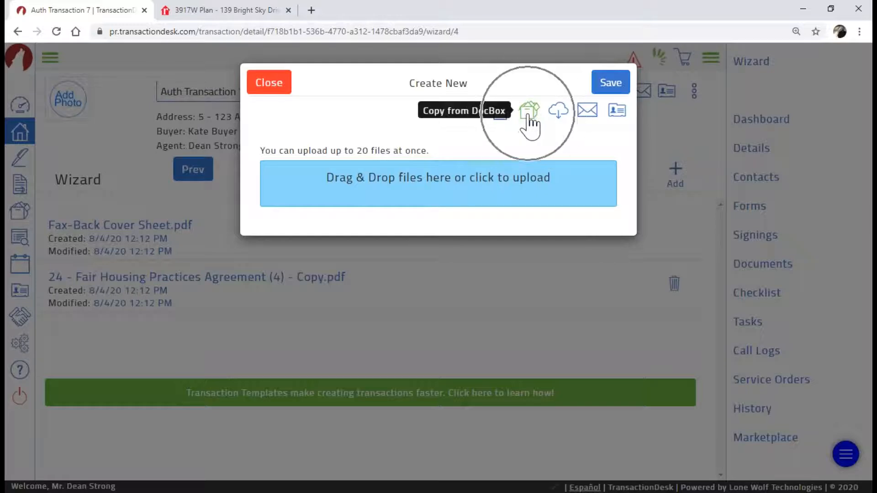
key(ctrl)
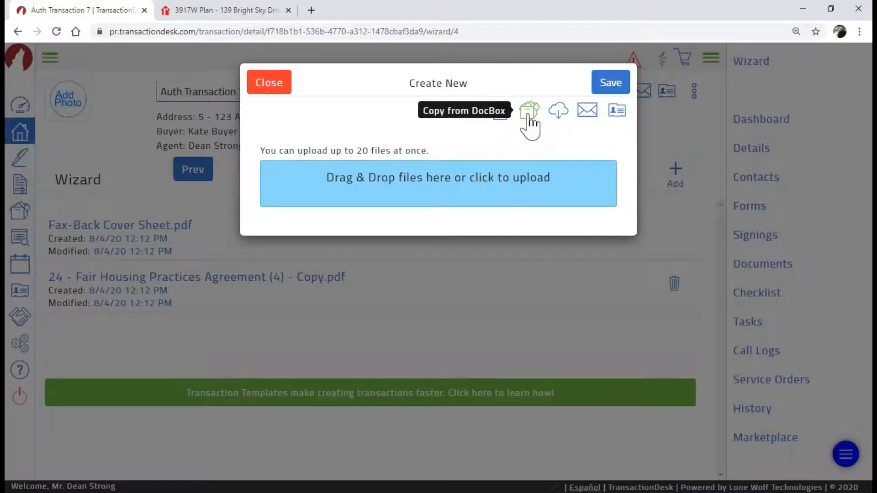
key(ctrl)
key(ctrl)
key(ctrl)
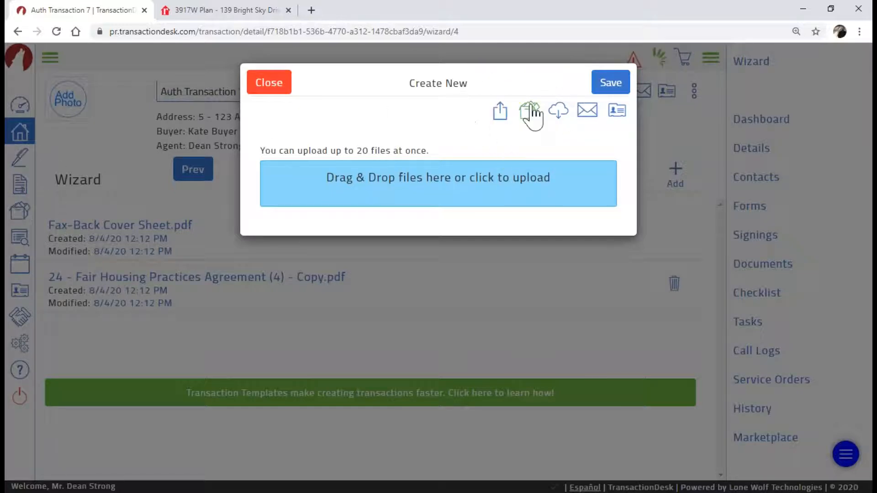
click(562, 113)
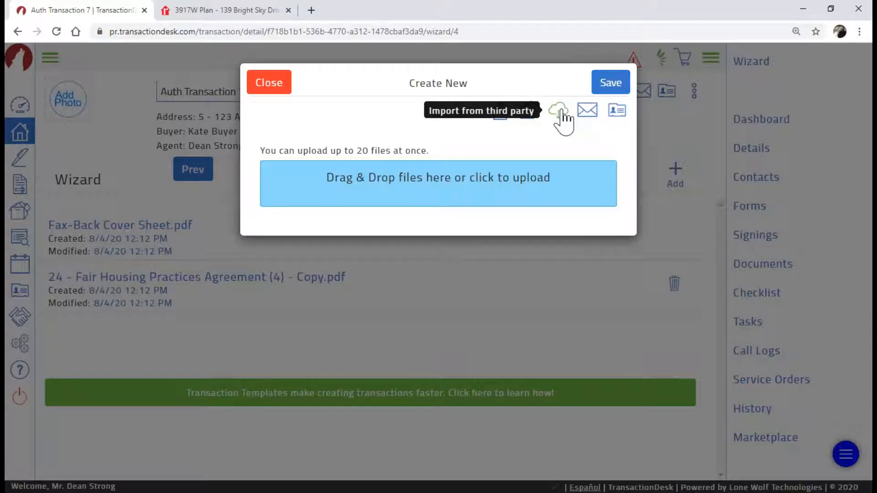
click(562, 113)
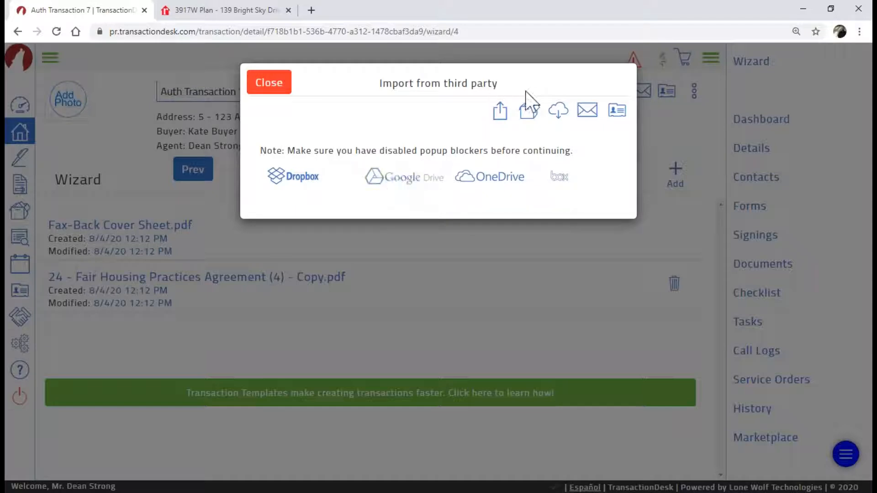
Check the Email Upload address, then return to the Create New drag-and-drop upload area
click(588, 119)
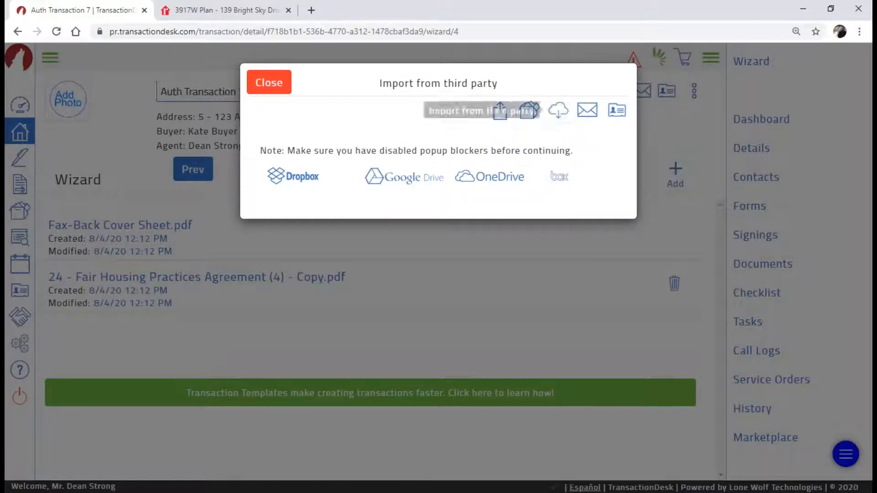
click(585, 113)
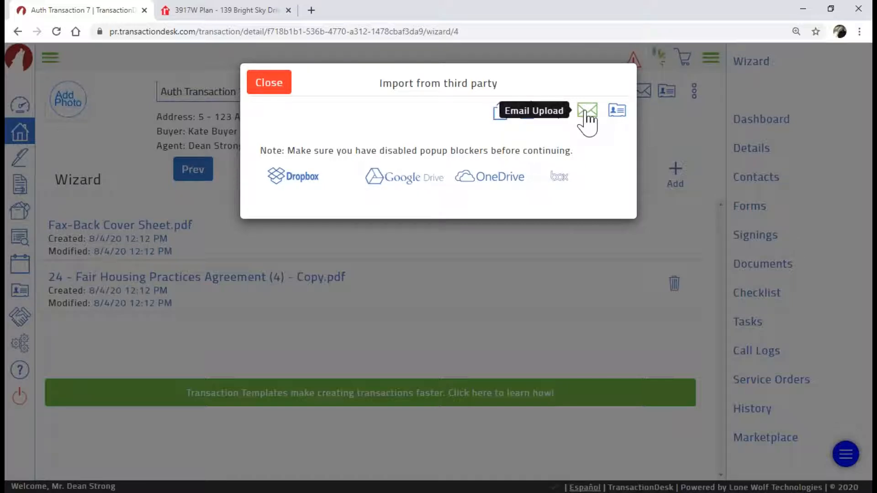
click(588, 119)
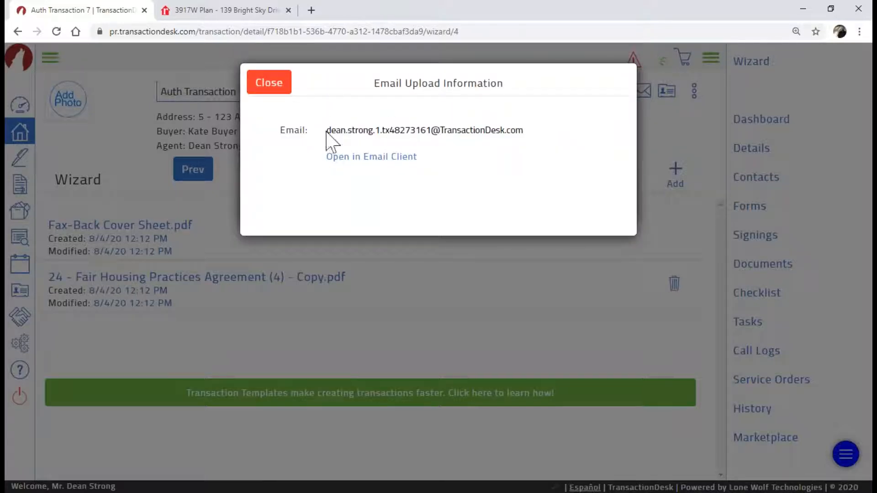
drag(327, 131, 557, 140)
click(557, 141)
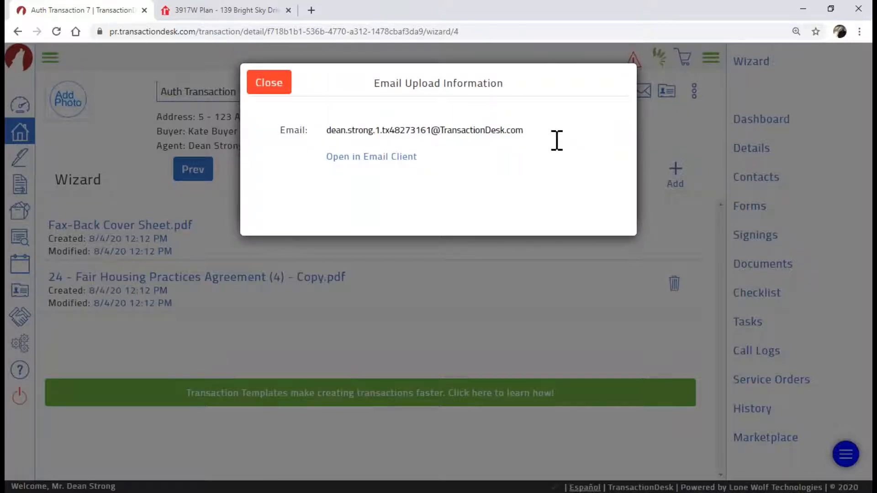
triple_click(521, 133)
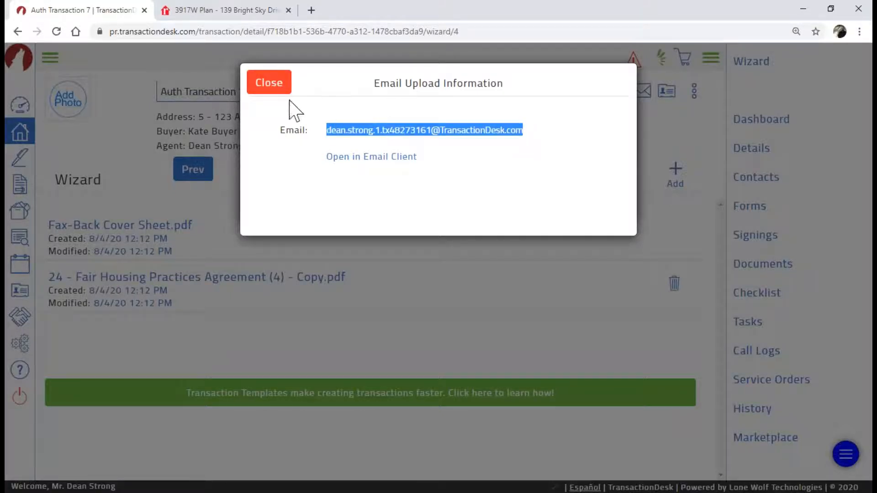
click(270, 83)
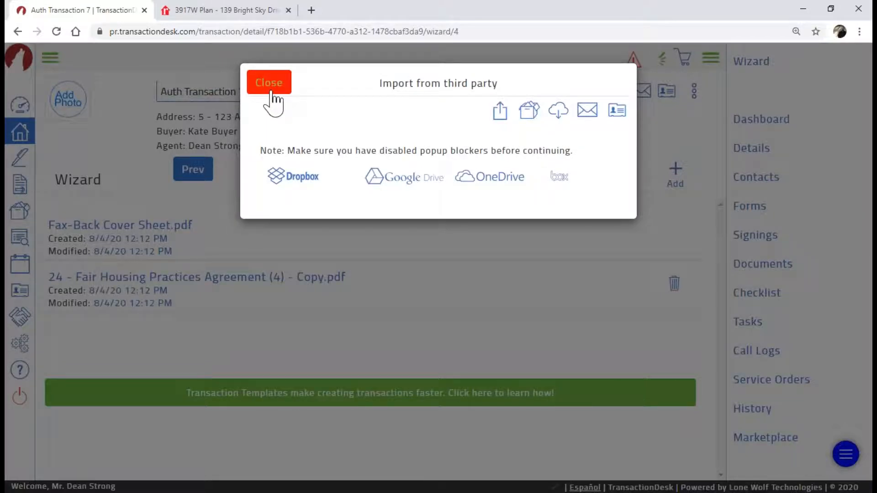
click(500, 113)
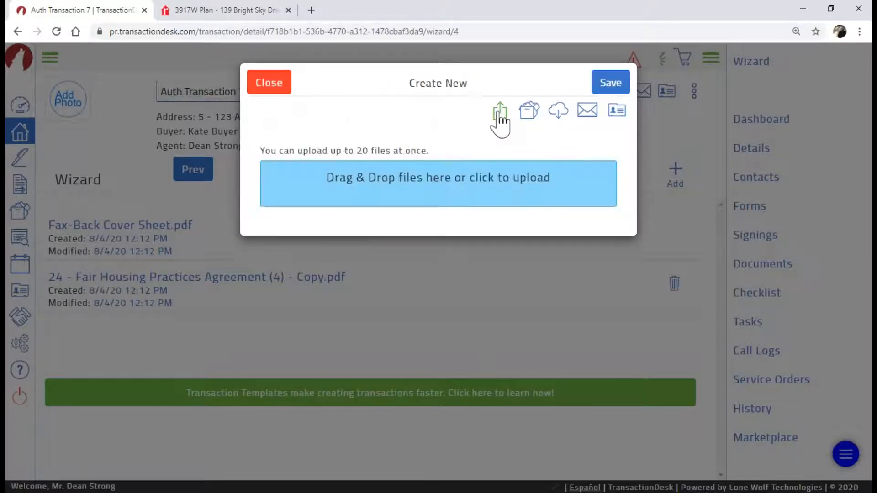
Upload H.I. REPORT.pdf from the Documents transaction folder and finish the setup wizard
click(428, 195)
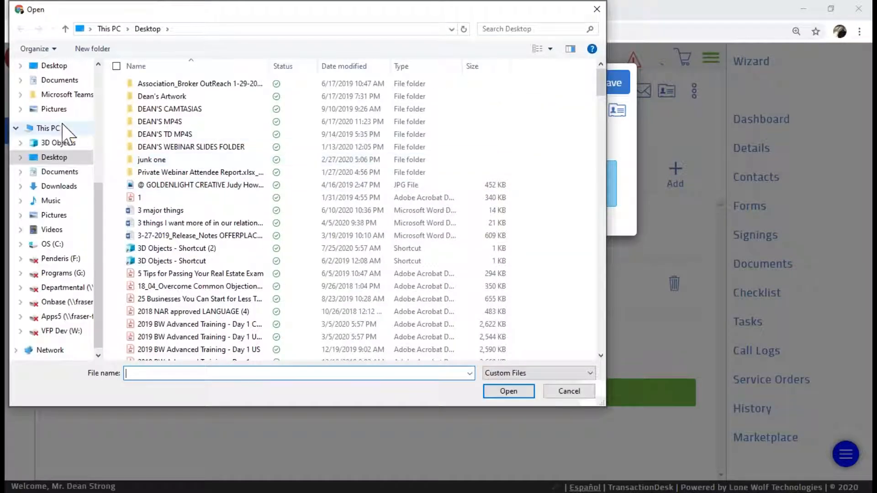
click(59, 80)
click(150, 110)
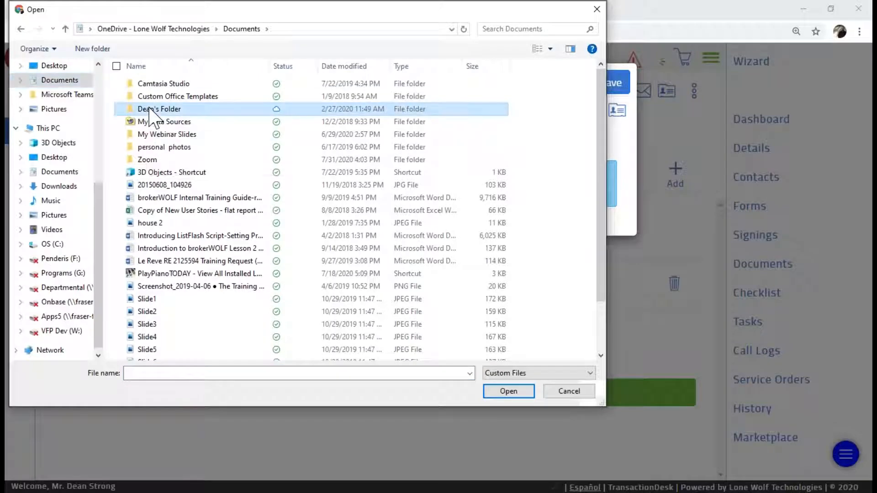
double_click(149, 109)
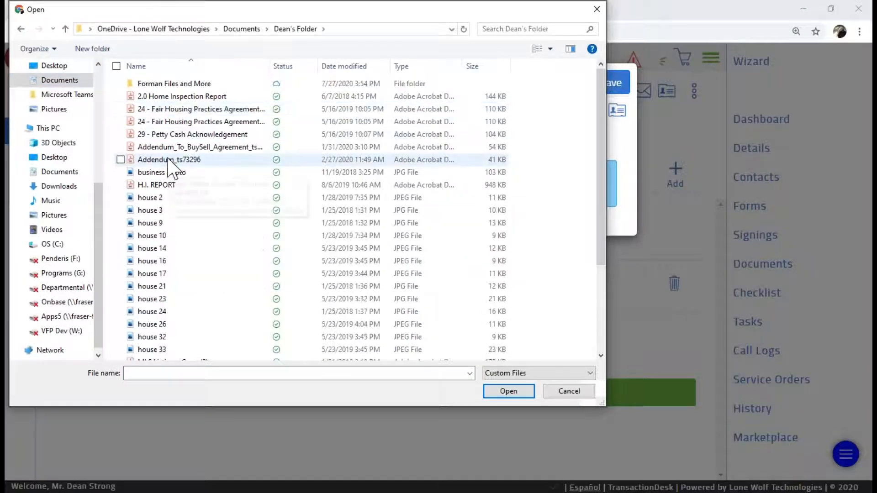
click(172, 185)
double_click(172, 185)
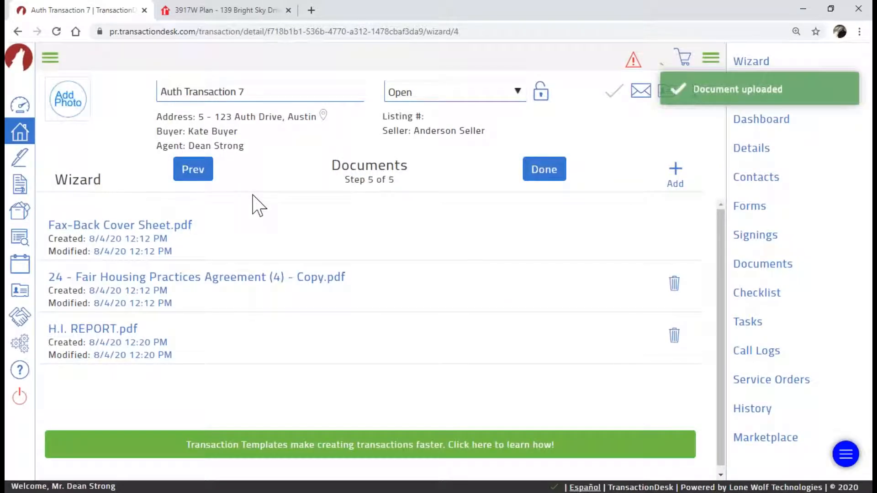
click(555, 179)
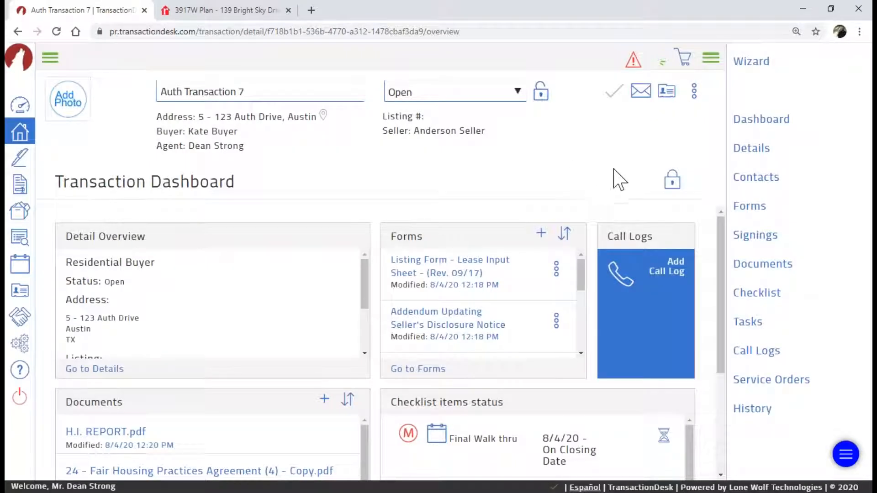
Open Auth Transaction 7's Signings page, which shows no signings yet
click(754, 238)
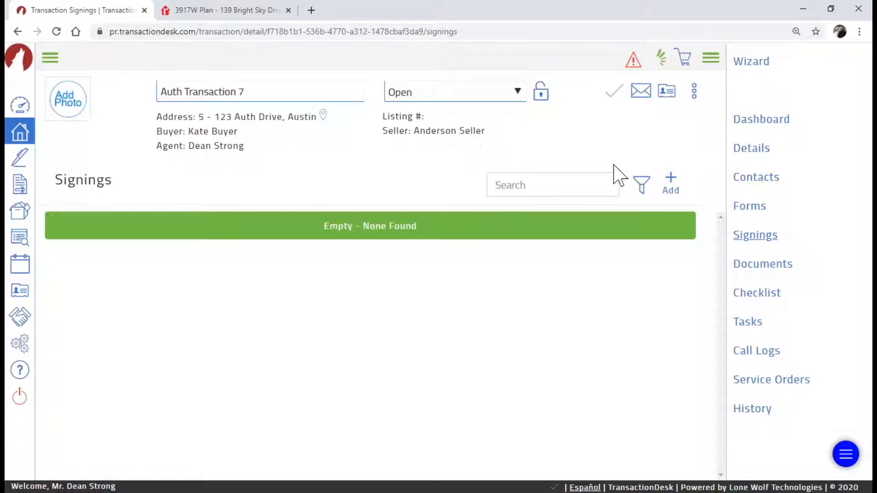
Create a new signing named 'Auth Sample Signing 10', keeping 'Go to new signing?' checked
click(671, 183)
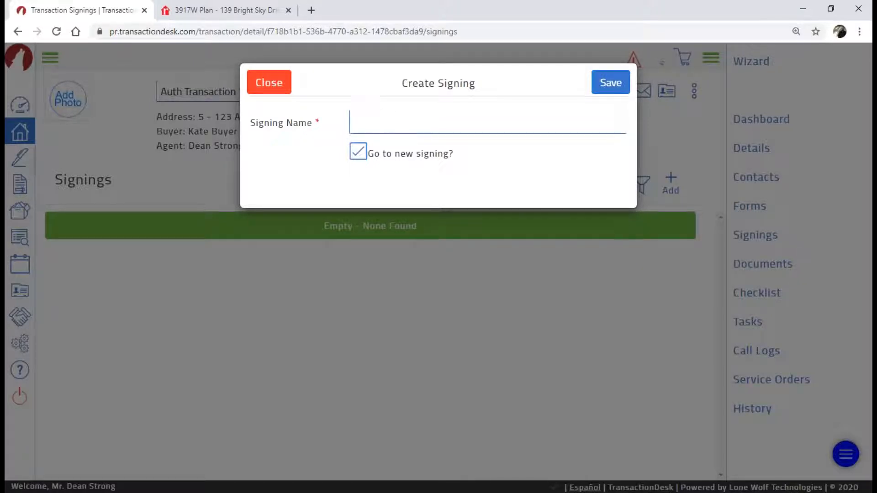
key(ctrl)
key(ctrl)
click(358, 152)
click(360, 158)
click(361, 121)
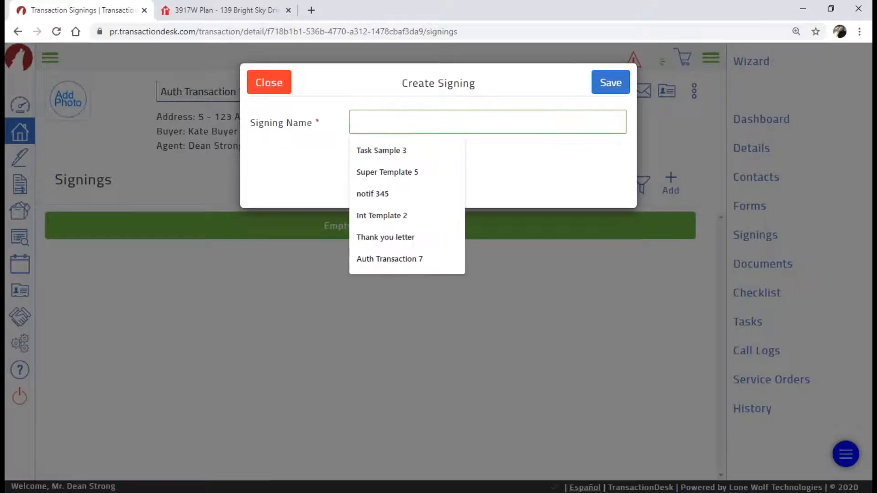
text(A)
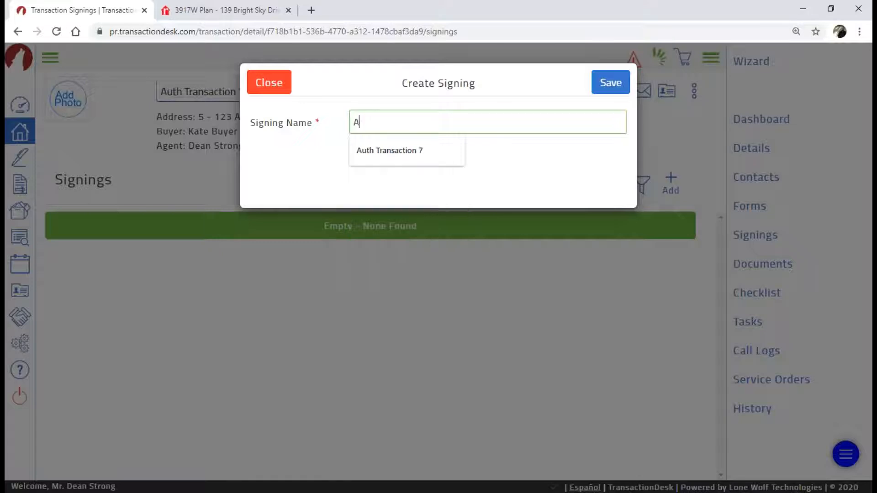
text(uth Sample S)
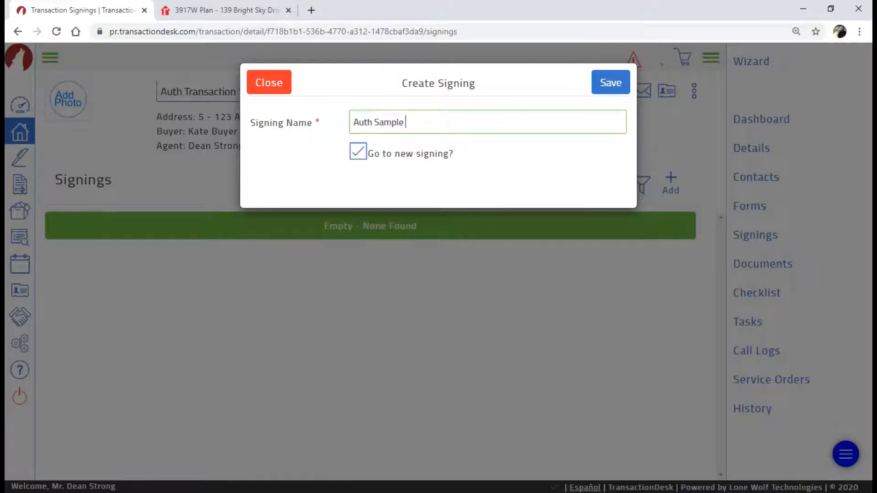
text(igini)
key(BackSpace)
key(BackSpace)
key(BackSpace)
text(ning 10)
Save the new signing and review its Step 1: Details in full-screen view
click(604, 87)
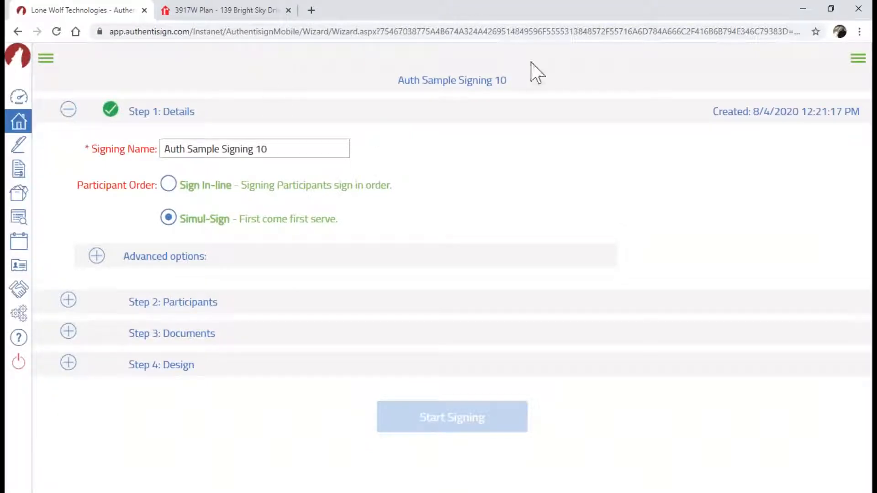
key(F11)
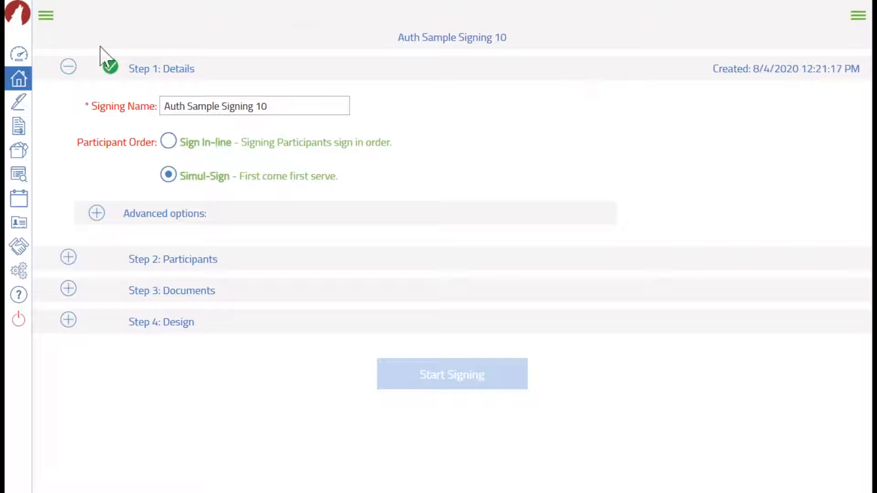
click(159, 70)
key(ctrl)
key(ctrl)
drag(276, 111, 102, 114)
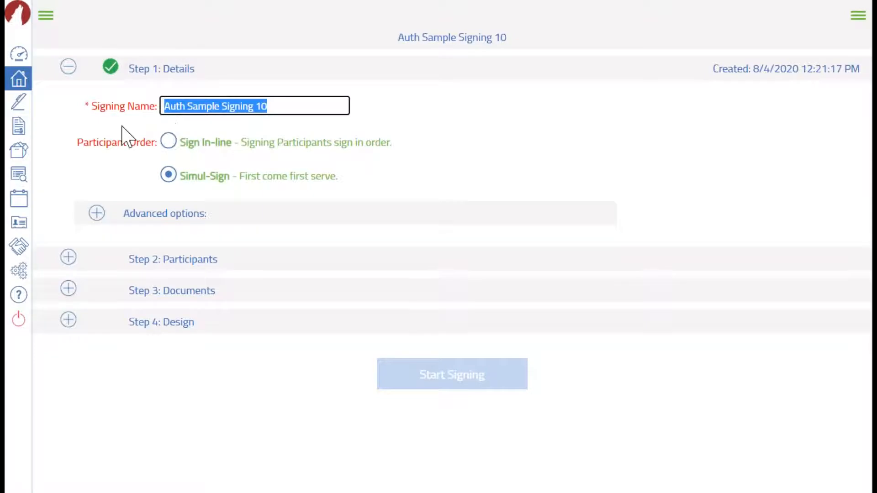
click(109, 148)
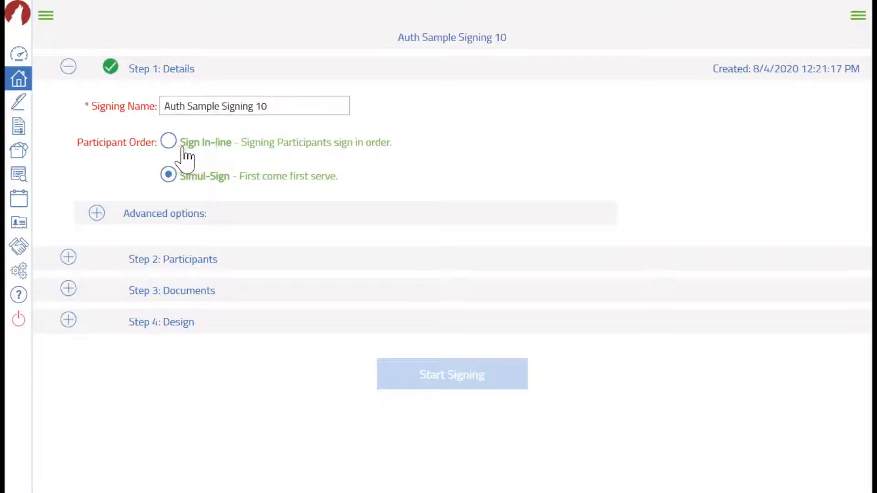
Set the Participant Order to Sign In-line
click(169, 142)
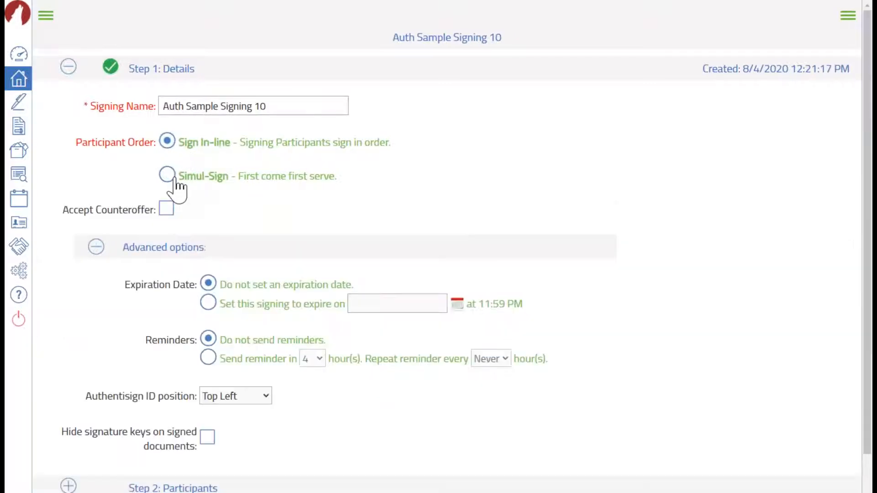
click(167, 177)
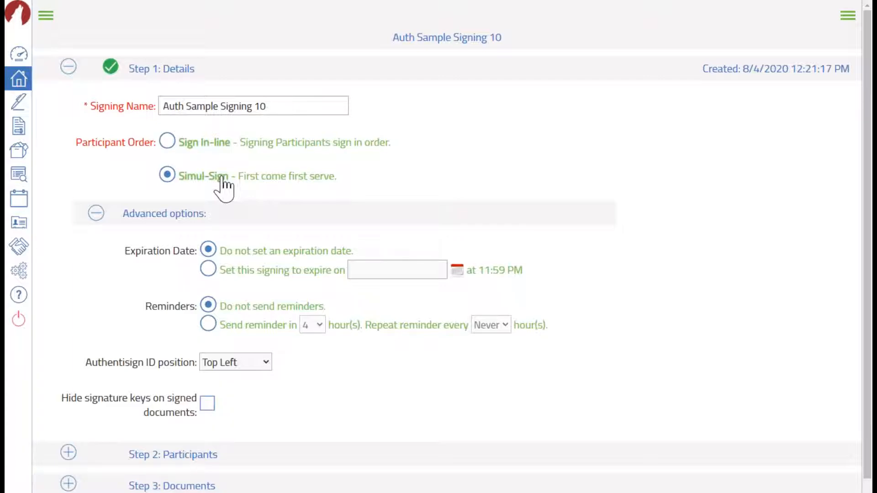
click(167, 141)
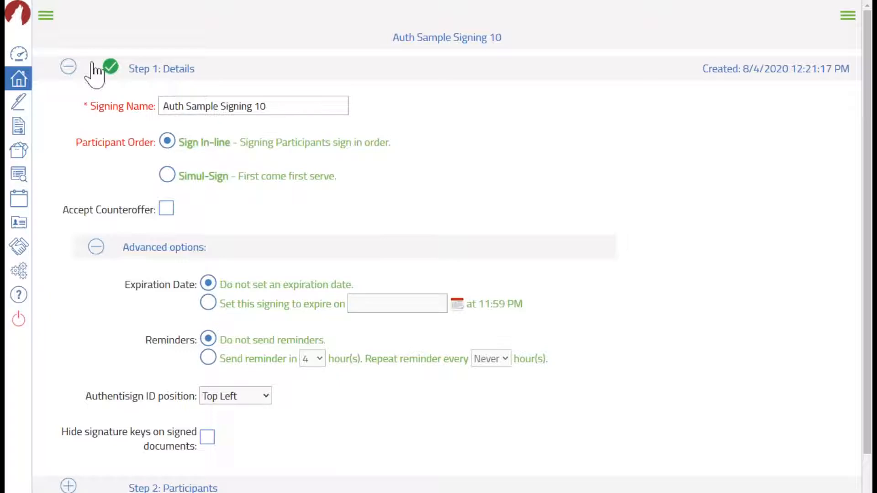
click(68, 68)
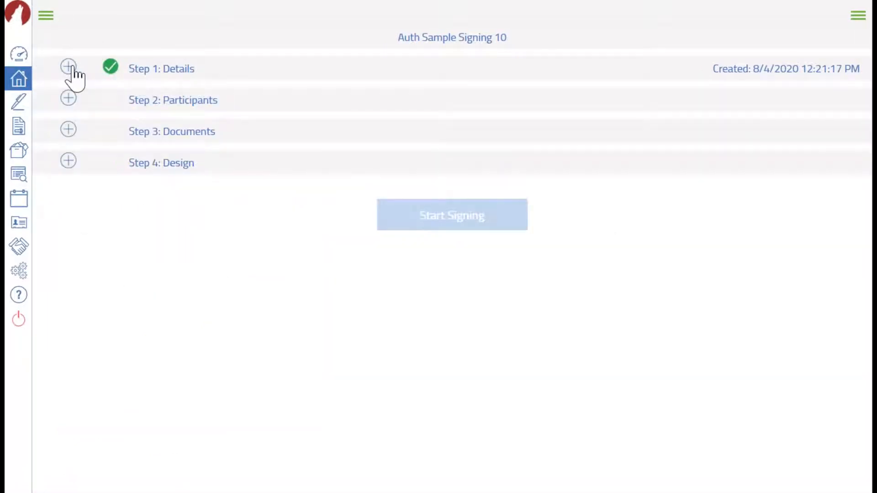
click(73, 67)
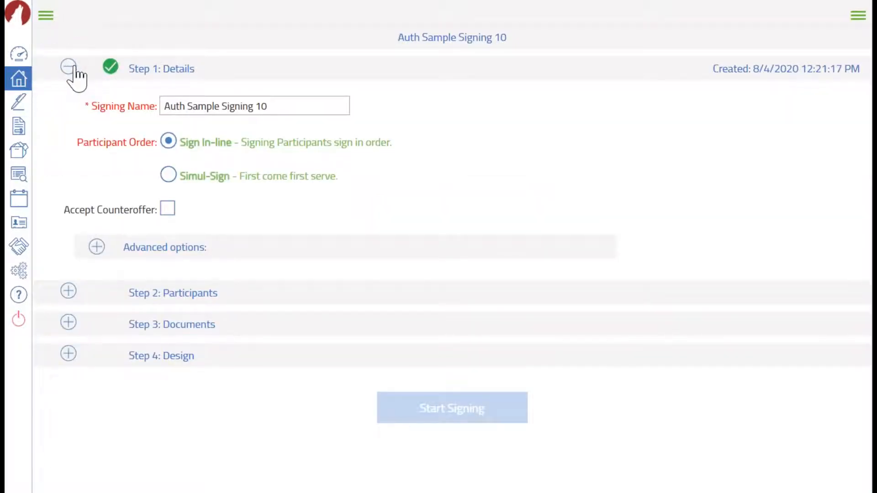
Keep Advanced options at defaults, with ID position Top Left and signature keys visible, then collapse Step 1
click(91, 247)
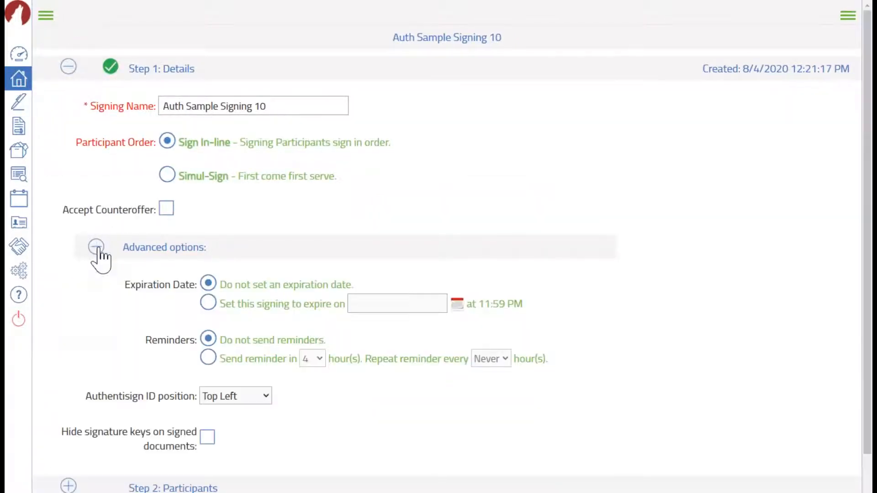
click(217, 303)
key(ctrl)
key(ctrl)
key(ctrl)
key(ctrl)
key(ctrl)
key(ctrl)
click(266, 396)
key(ctrl)
click(266, 399)
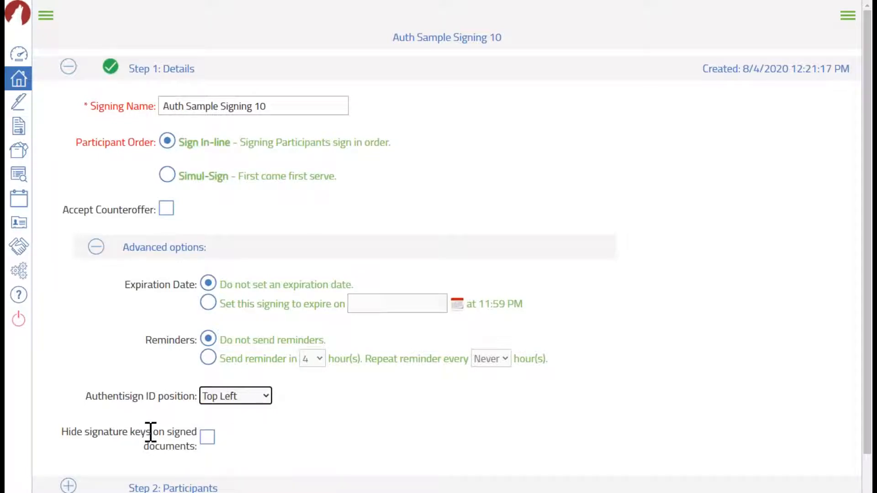
key(ctrl)
key(ctrl)
key(ctrl)
key(ctrl)
click(206, 438)
click(207, 437)
key(ctrl)
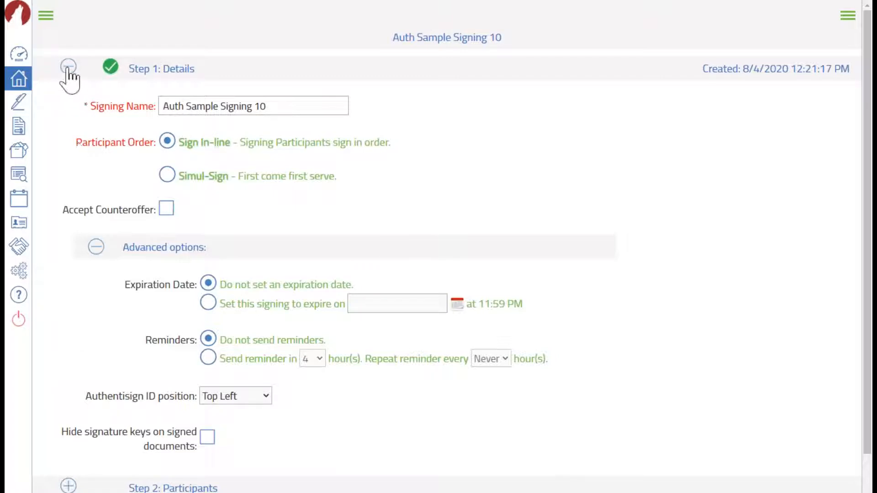
key(ctrl)
click(68, 67)
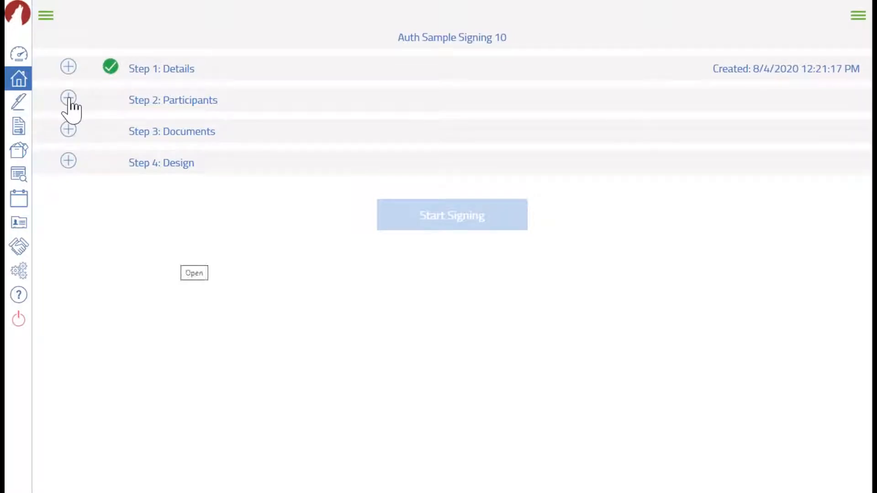
Open Step 2: Participants and tick the first buyer from Auth Transaction 7 as a Remote Signer
click(69, 98)
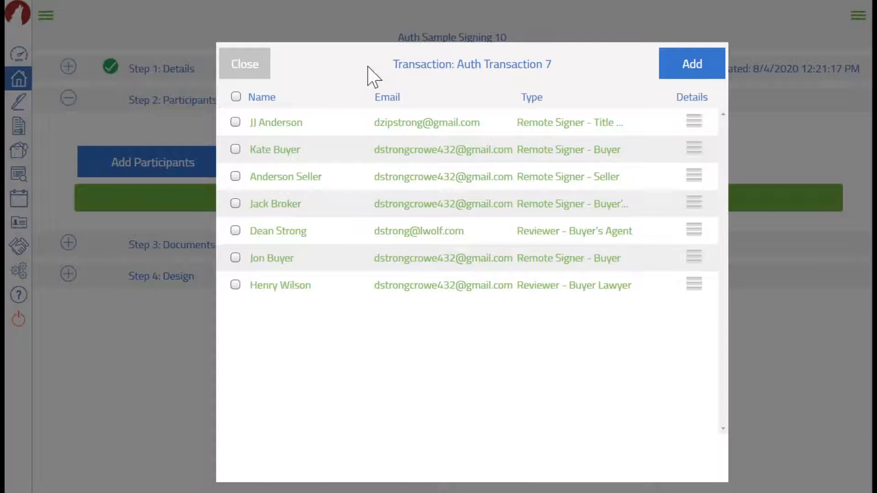
click(692, 64)
click(235, 149)
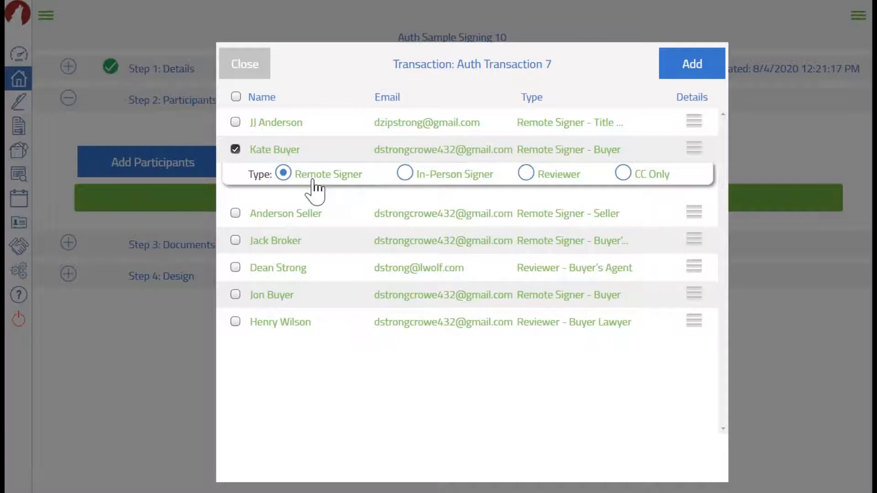
Tick the first buyer, the second buyer and the seller as Remote Signers
click(284, 176)
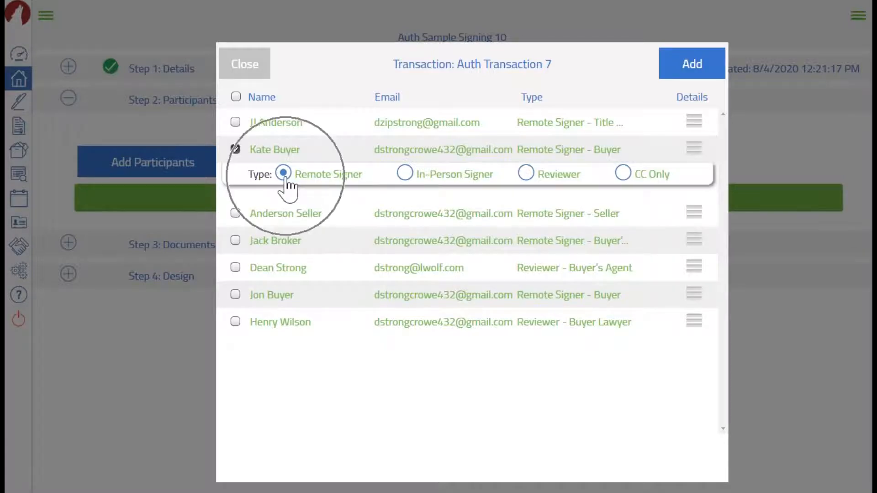
click(404, 175)
click(283, 173)
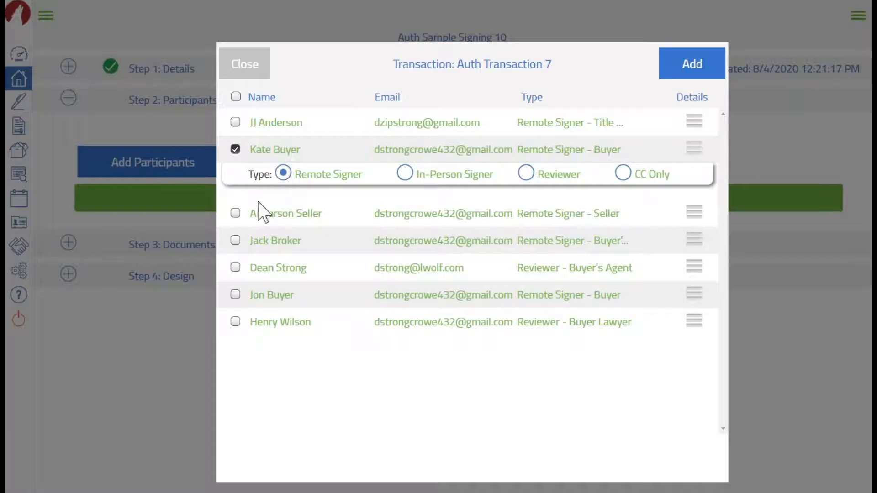
click(235, 295)
click(236, 213)
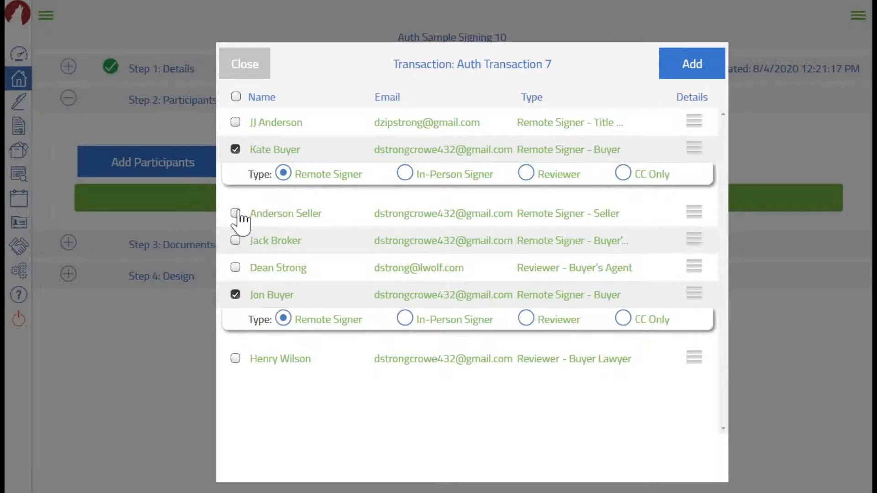
click(236, 213)
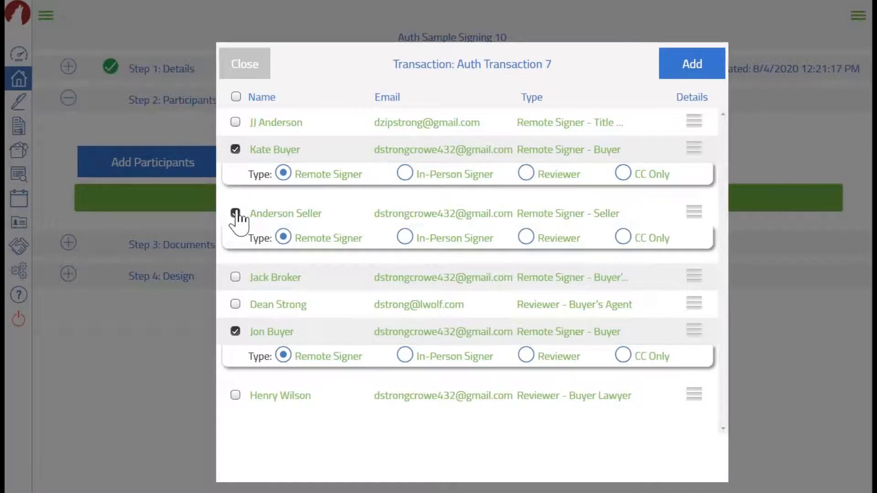
click(394, 307)
click(235, 305)
key(ctrl)
key(ctrl)
key(ctrl)
key(ctrl)
key(ctrl)
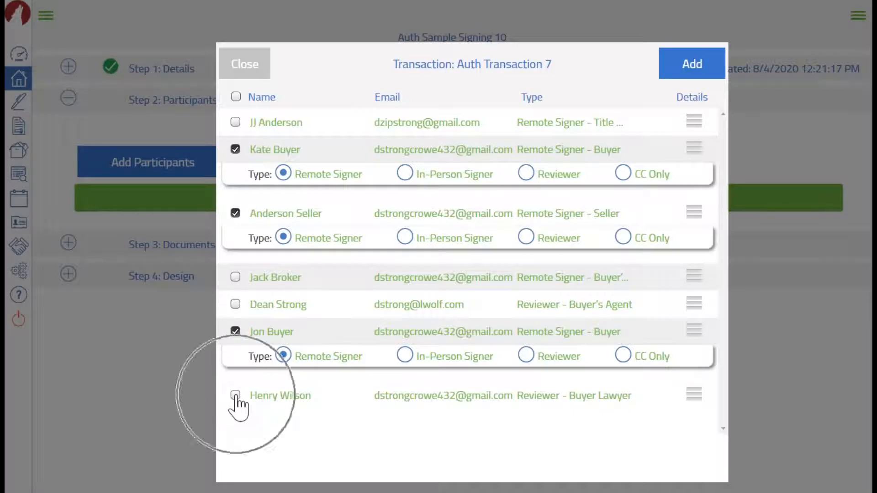
Include the buyer's lawyer as a Reviewer and add all four contacts as participants
click(235, 395)
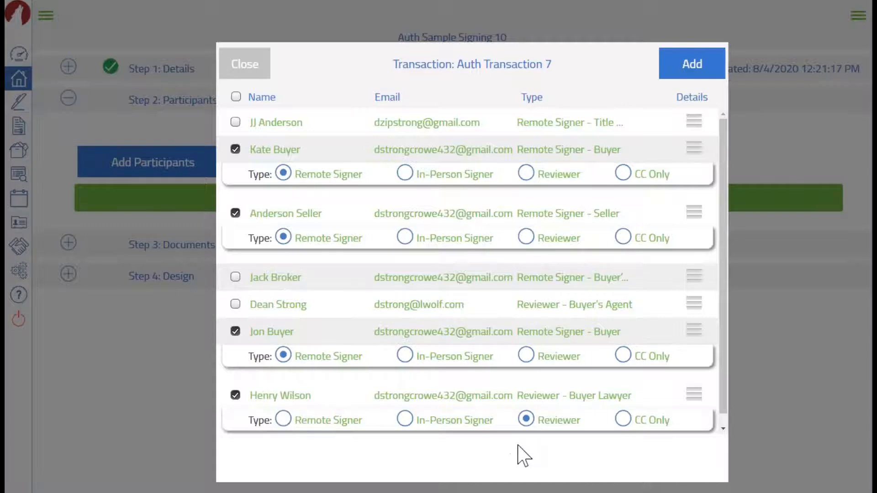
key(ctrl)
drag(571, 395, 651, 395)
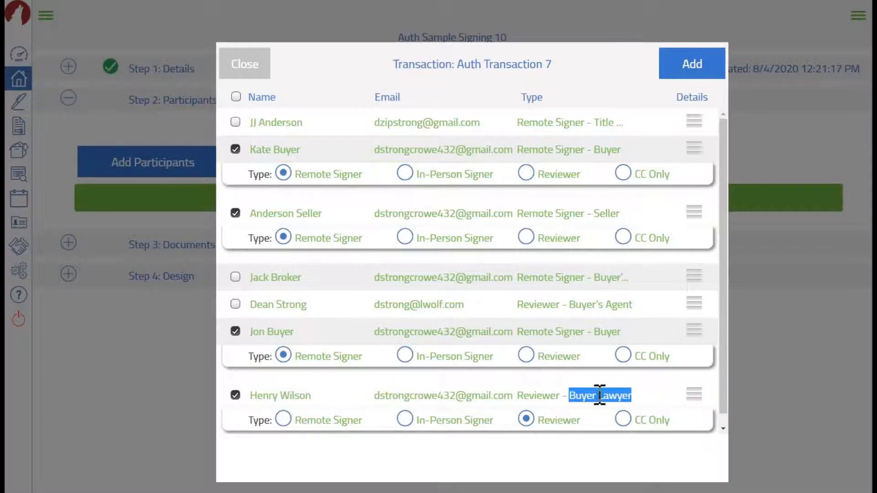
click(530, 422)
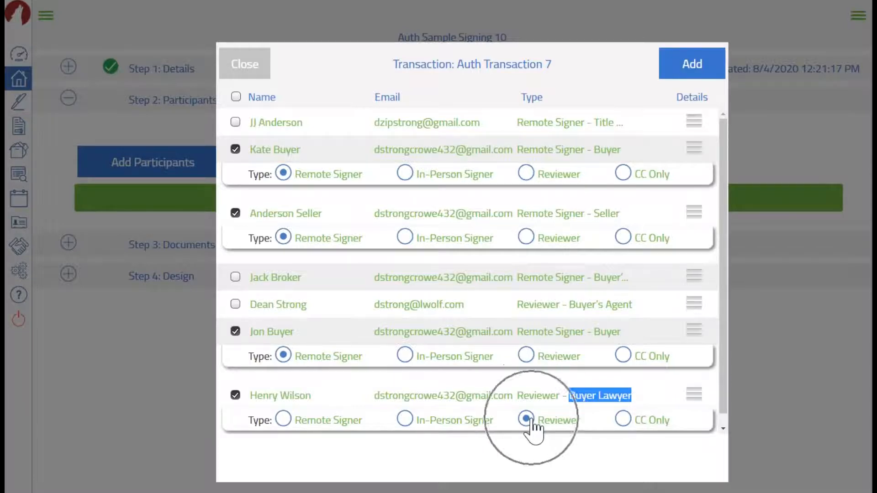
click(531, 424)
click(530, 419)
click(525, 395)
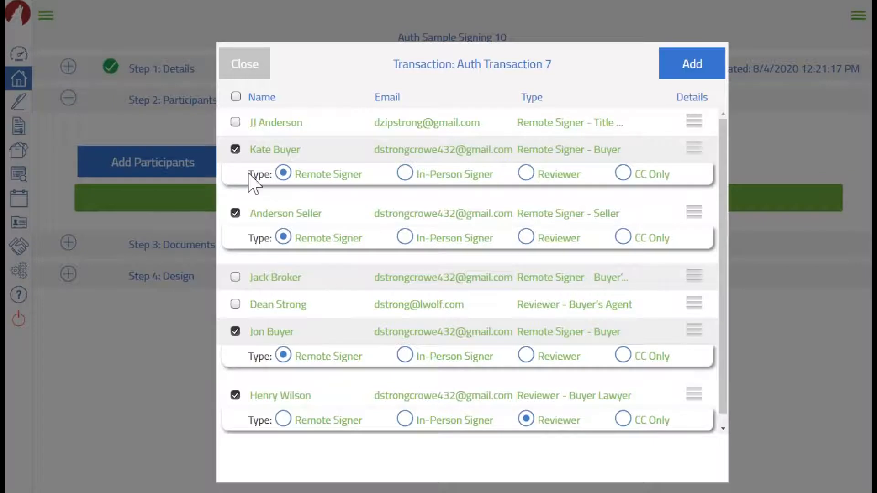
click(680, 73)
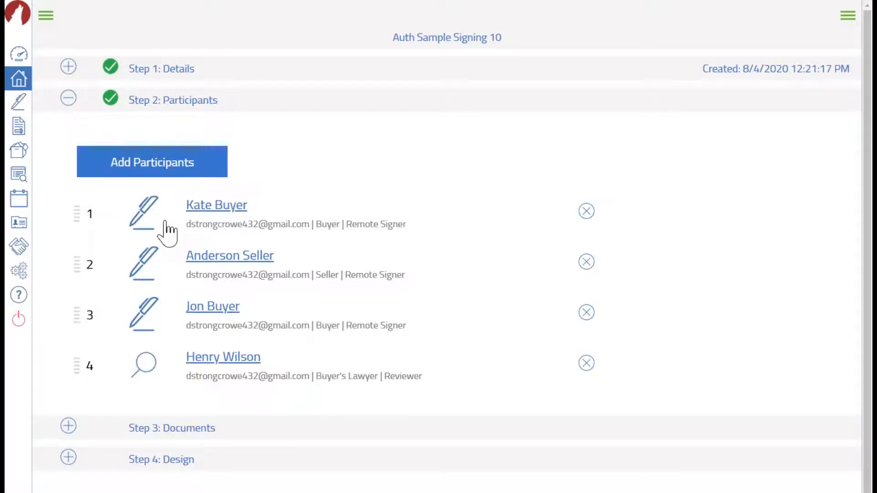
Move the second buyer above the seller so both buyers are listed first
key(ctrl)
drag(76, 316, 90, 258)
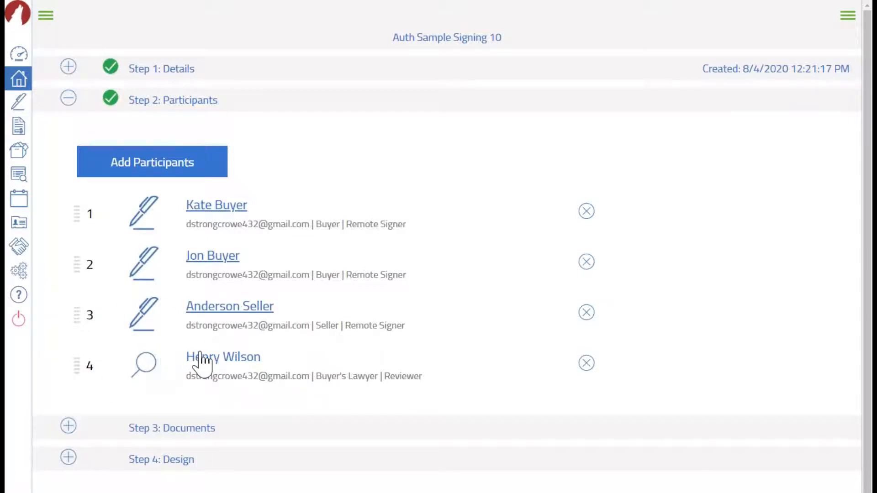
click(142, 226)
key(ctrl)
key(ctrl)
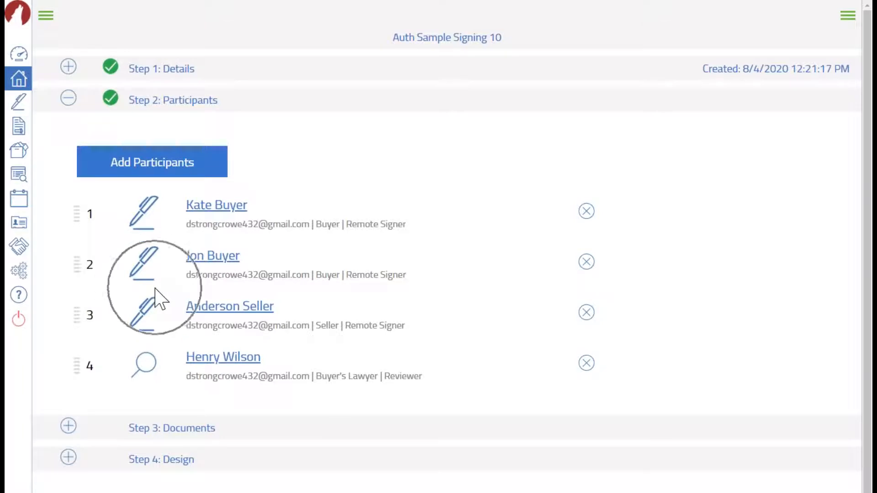
key(ctrl)
key(ctrl)
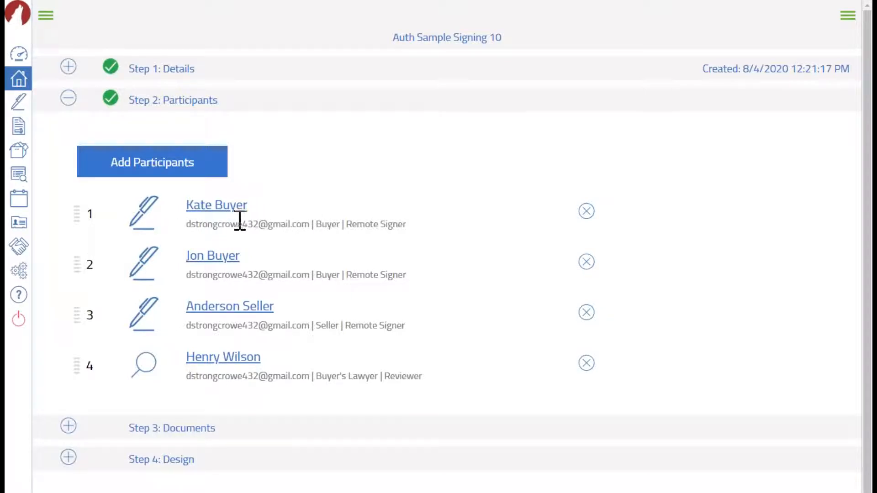
click(584, 214)
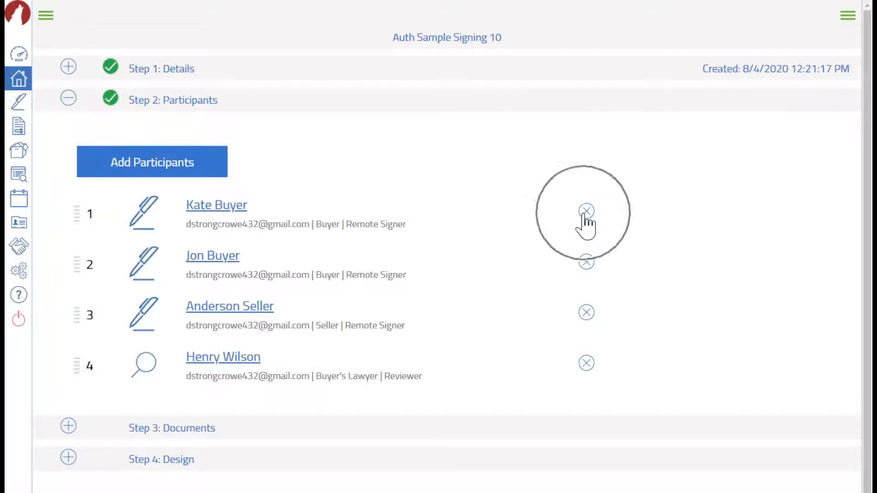
click(210, 208)
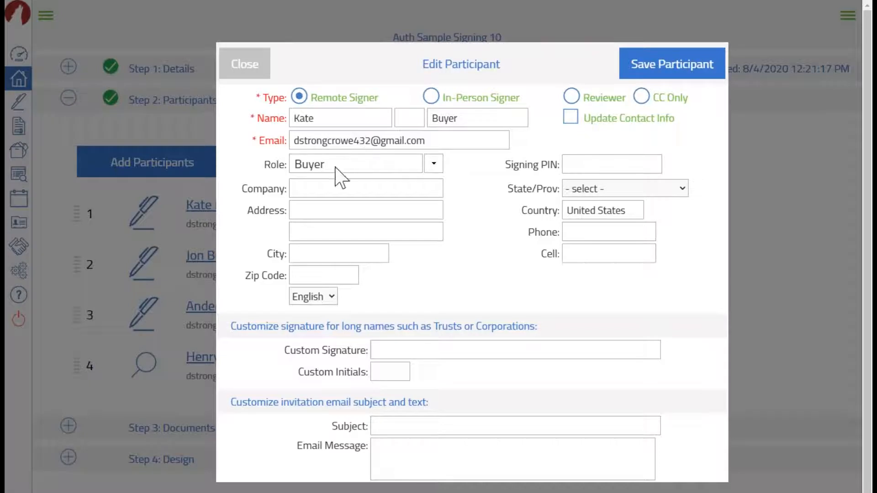
click(346, 148)
click(447, 142)
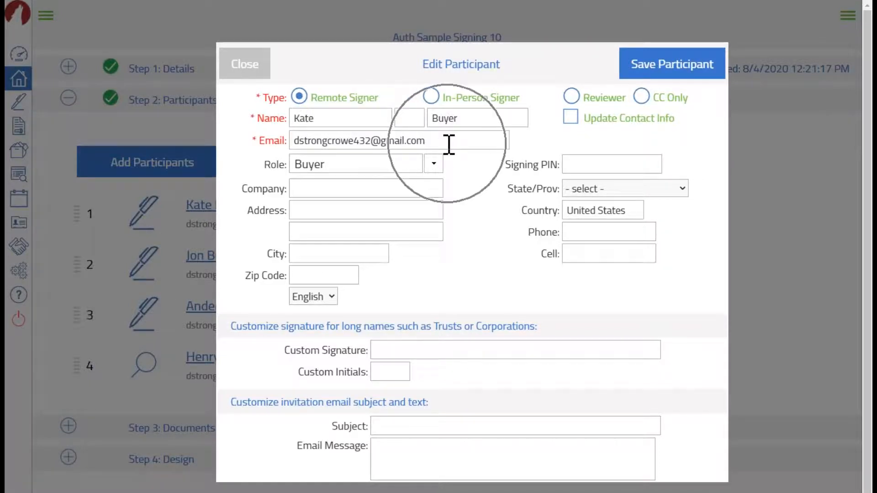
click(244, 69)
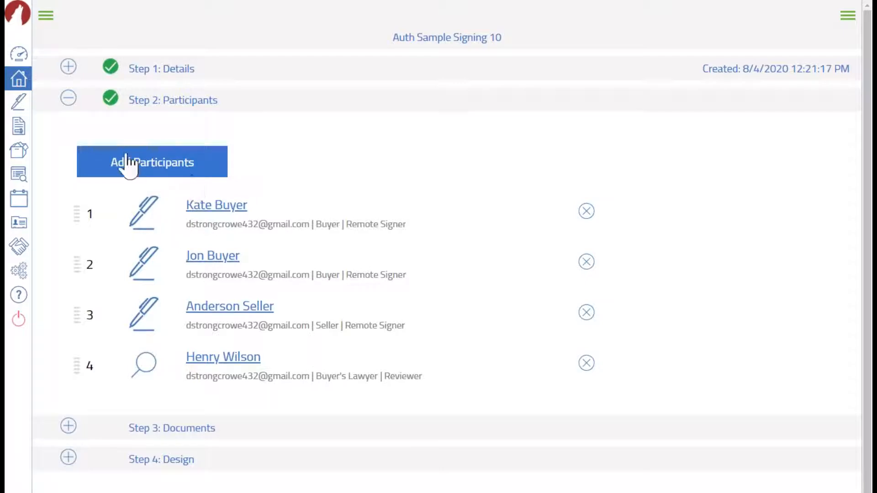
In Step 3: Documents, add the Residential Buyer/Tenant Representation Agreement and the H.I. REPORT
click(69, 98)
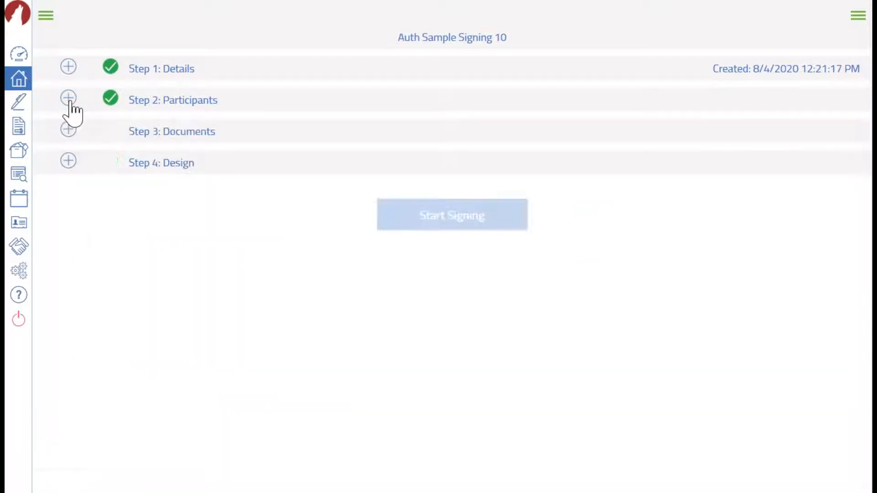
click(69, 129)
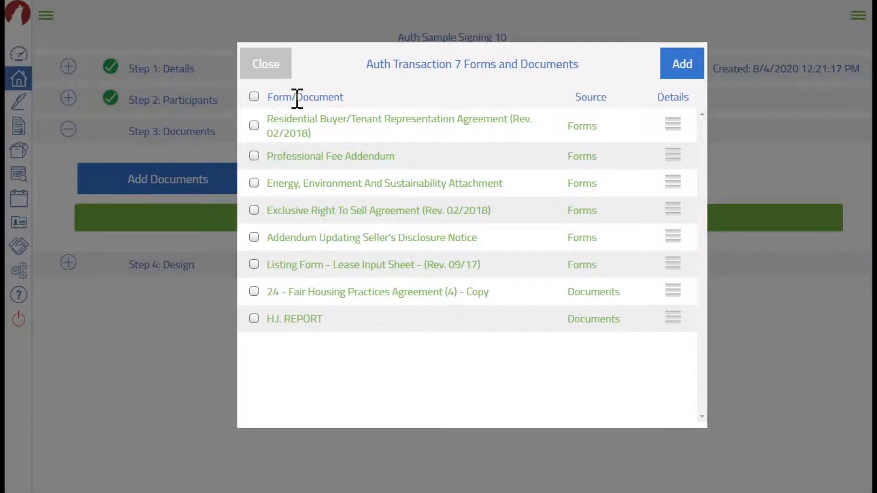
click(335, 97)
click(254, 127)
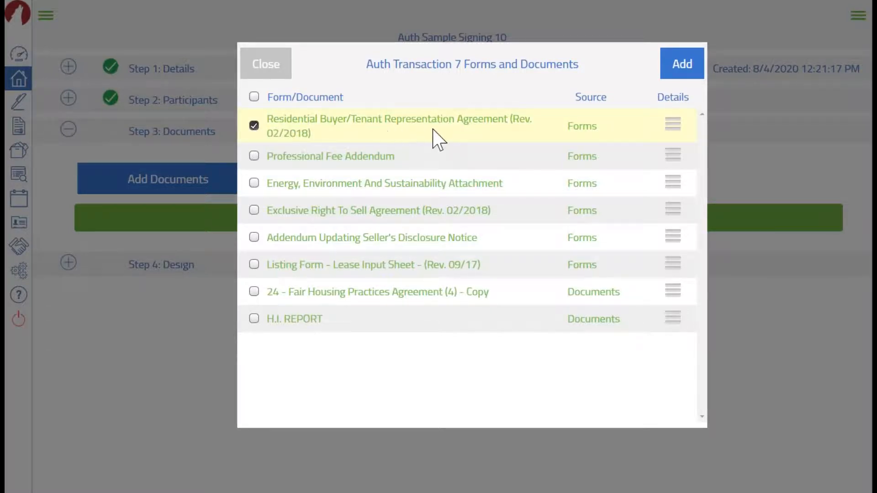
click(254, 319)
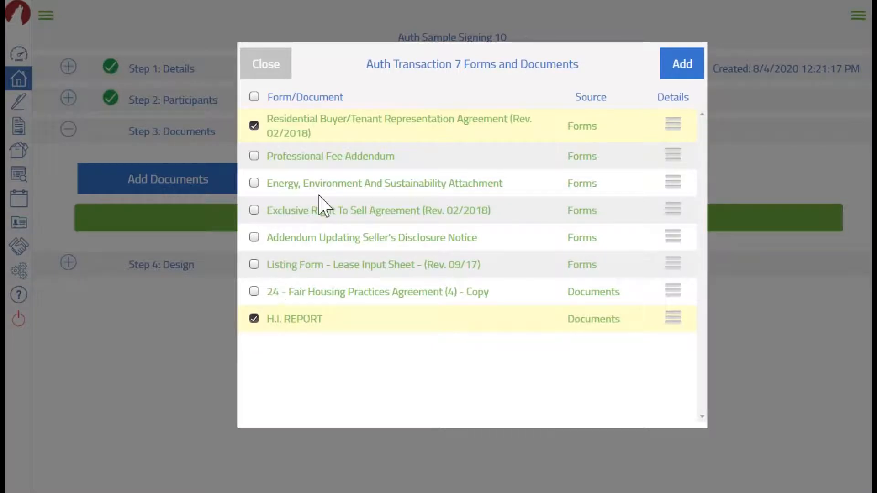
click(684, 73)
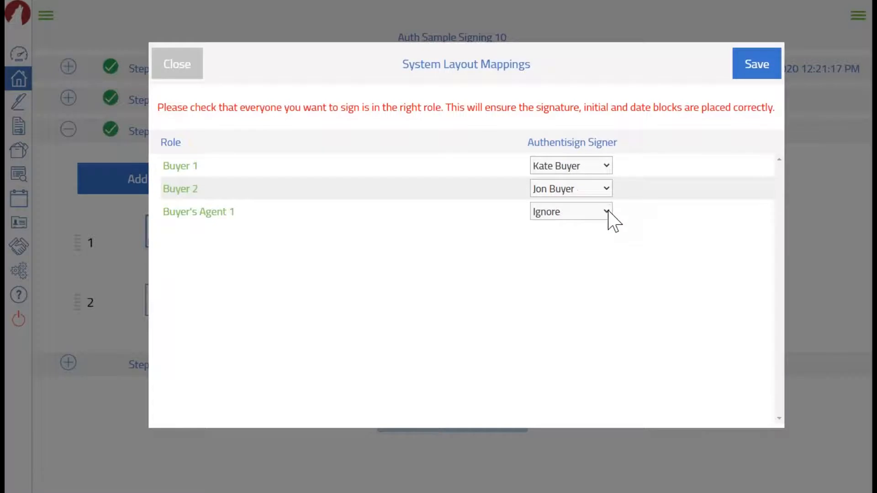
Save the System Layout Mappings with Buyer's Agent 1 left on Ignore
click(608, 211)
click(608, 211)
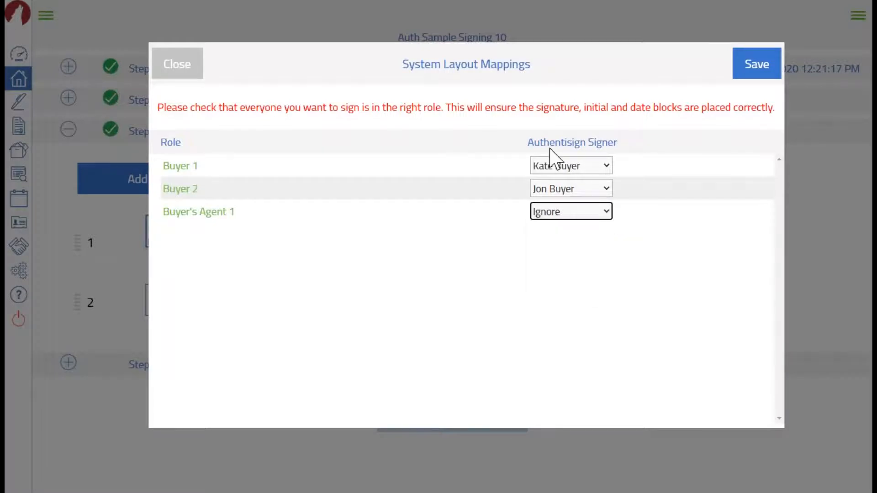
key(ctrl)
key(ctrl)
click(770, 66)
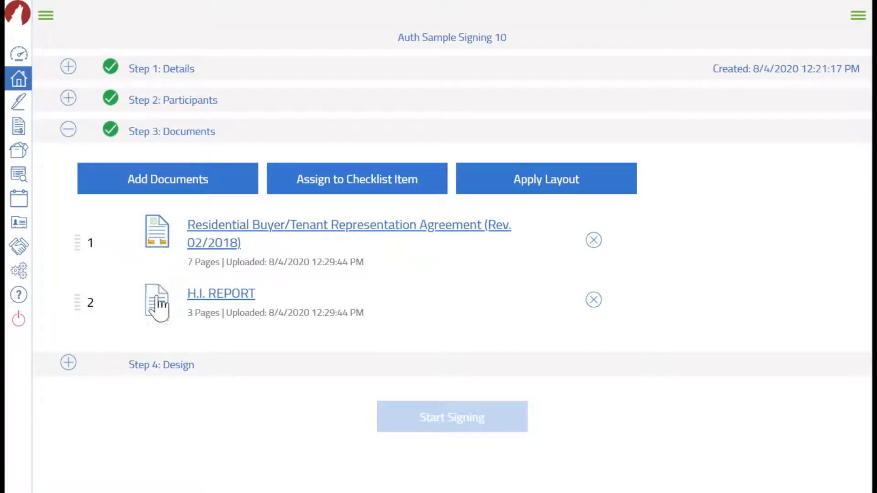
mouse_move(78, 300)
mouse_down()
mouse_move(73, 270)
mouse_move(84, 309)
mouse_up()
click(190, 264)
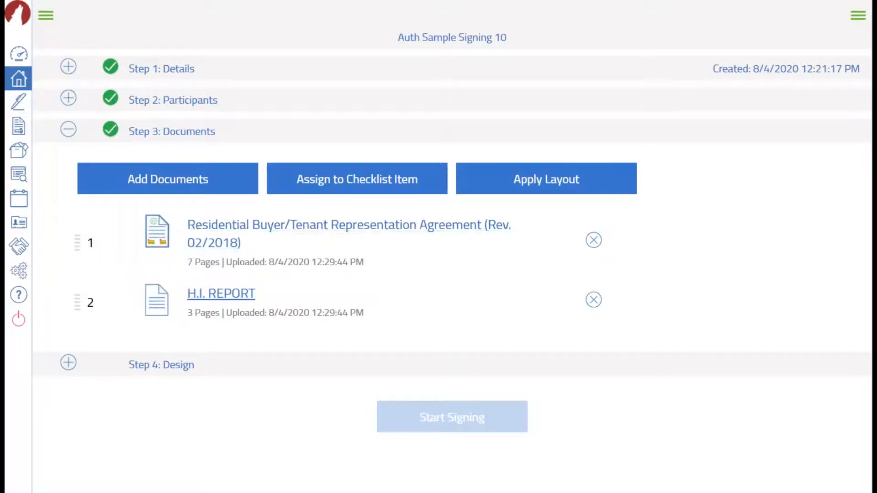
key(ctrl)
key(ctrl)
key(ctrl)
key(ctrl)
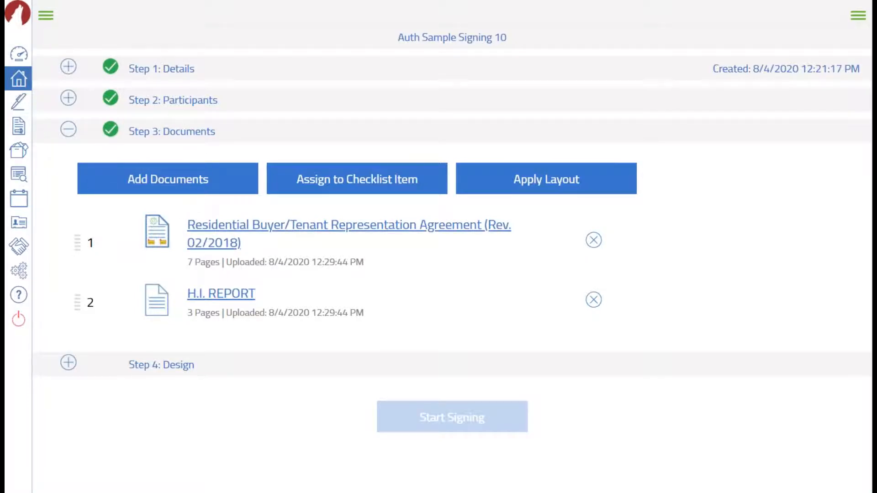
key(ctrl)
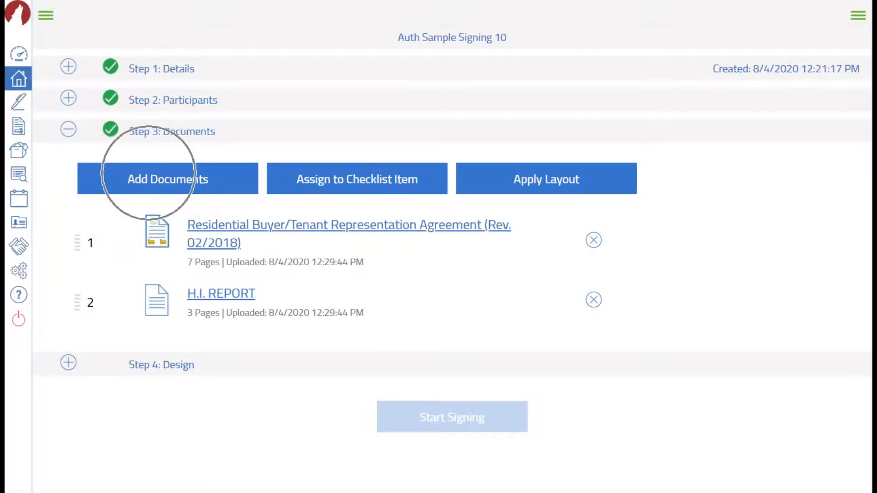
key(ctrl)
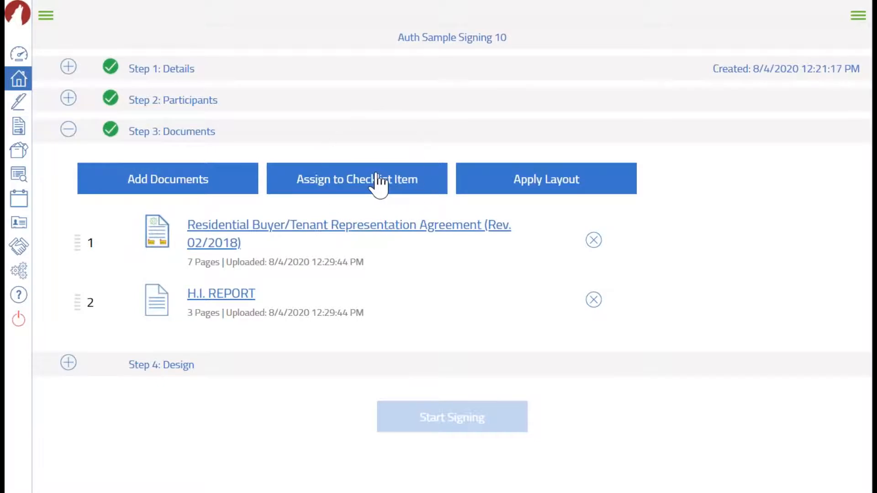
key(ctrl)
key(ctrl)
key(ctrl)
key(ctrl)
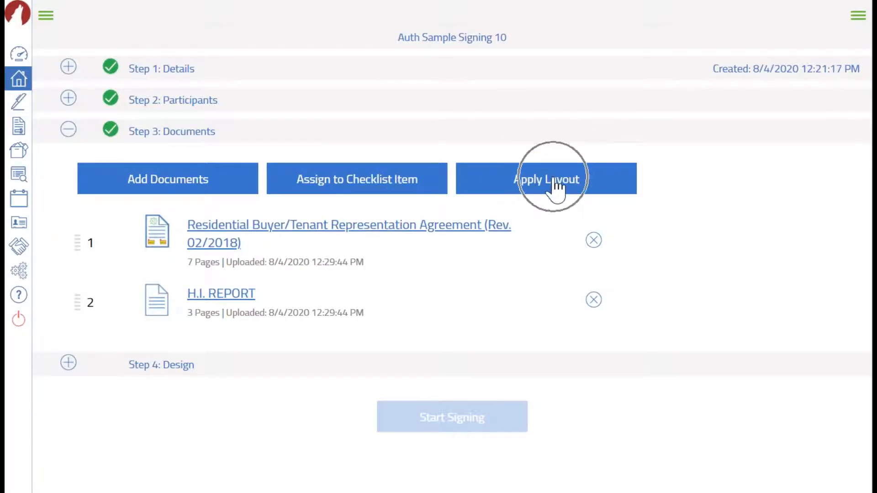
key(ctrl)
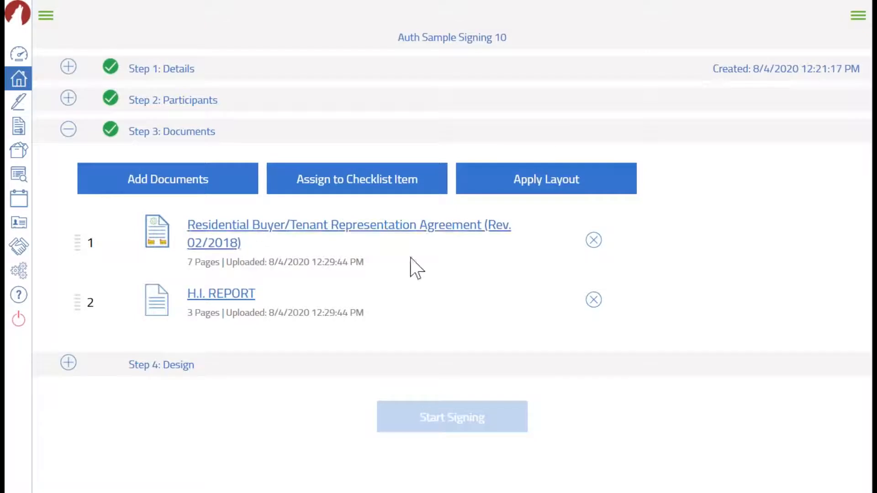
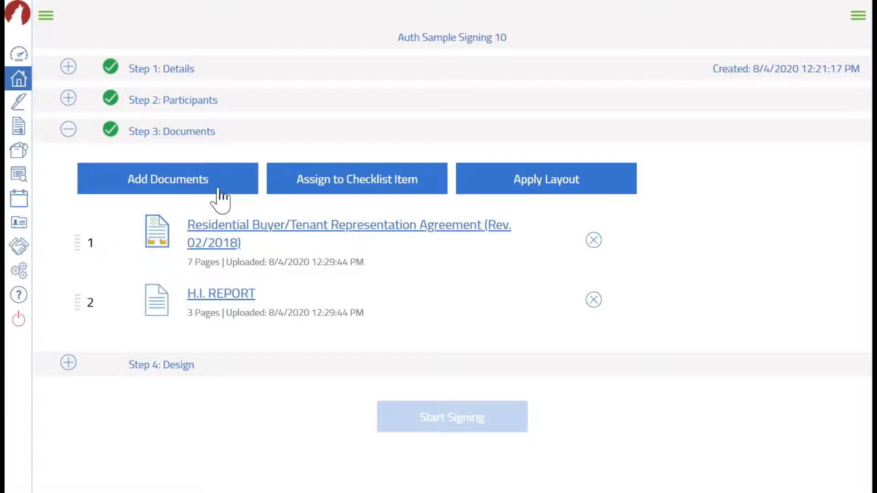
Collapse Step 3: Documents and expand Step 4: Design for Auth Sample Signing 10
click(68, 130)
click(68, 130)
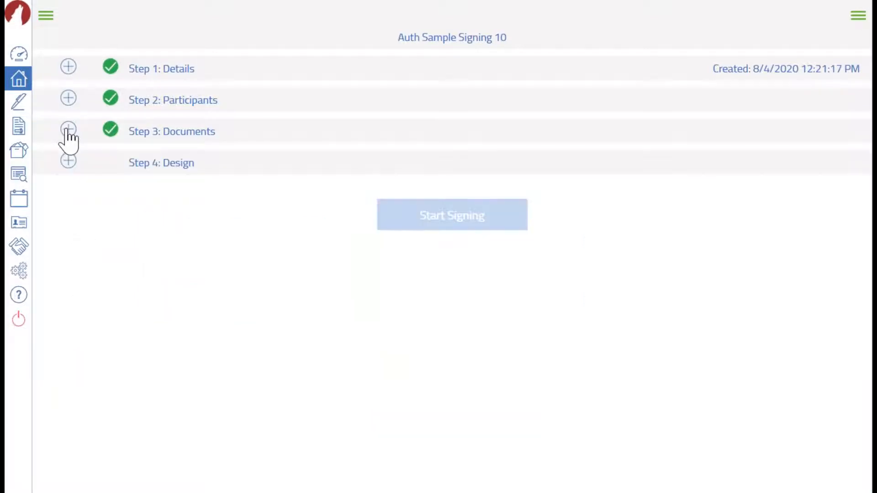
click(69, 163)
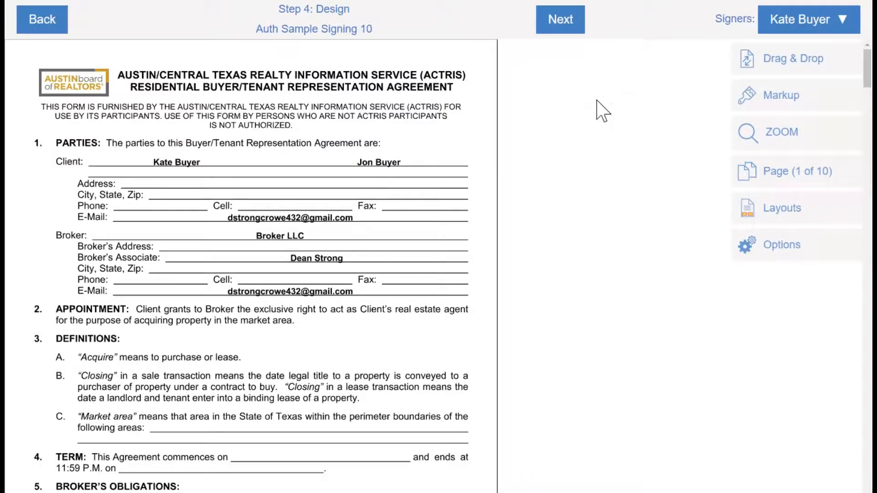
Scroll through the opening pages of the Buyer/Tenant Representation Agreement
scroll(597, 112, down, 10)
scroll(597, 116, down, 20)
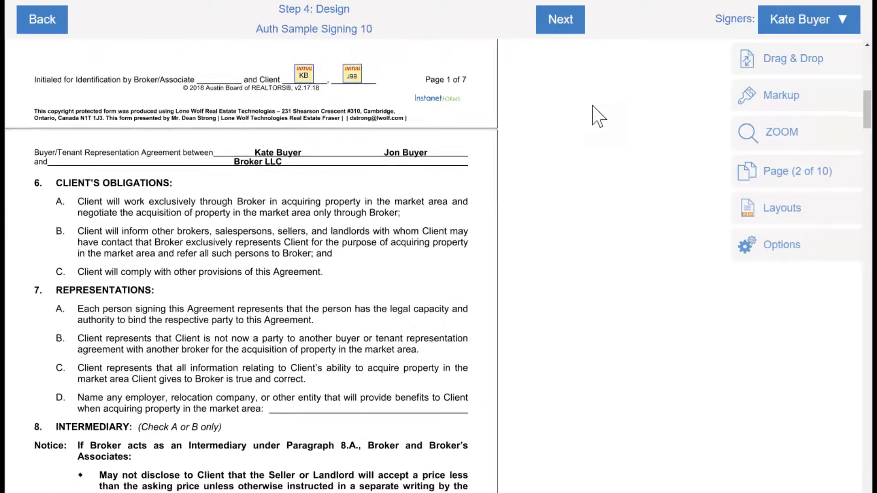
scroll(598, 116, down, 20)
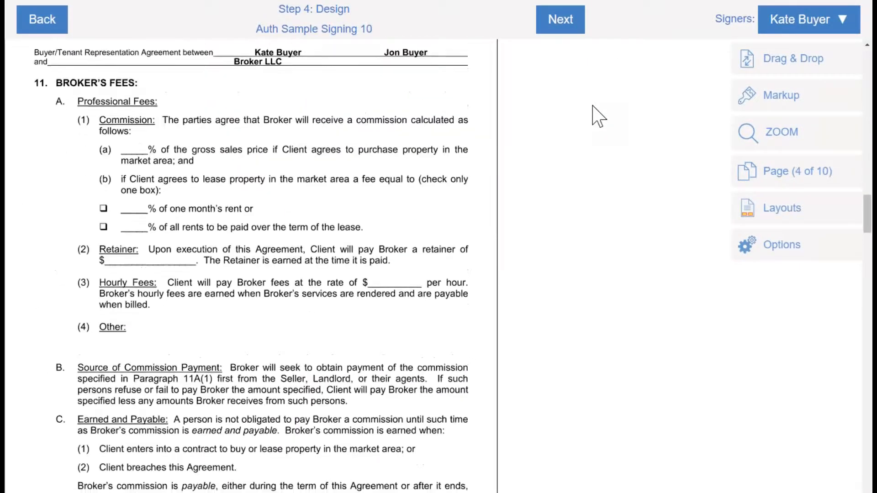
scroll(597, 117, up, 15)
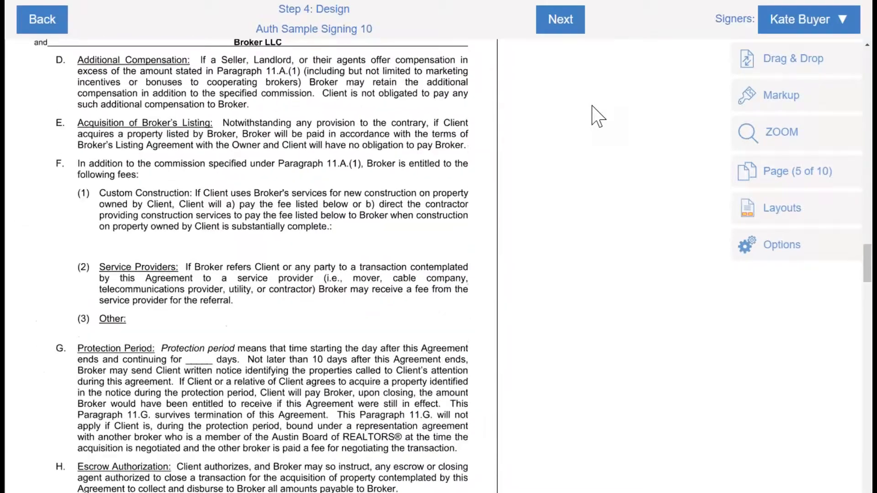
scroll(597, 116, up, 20)
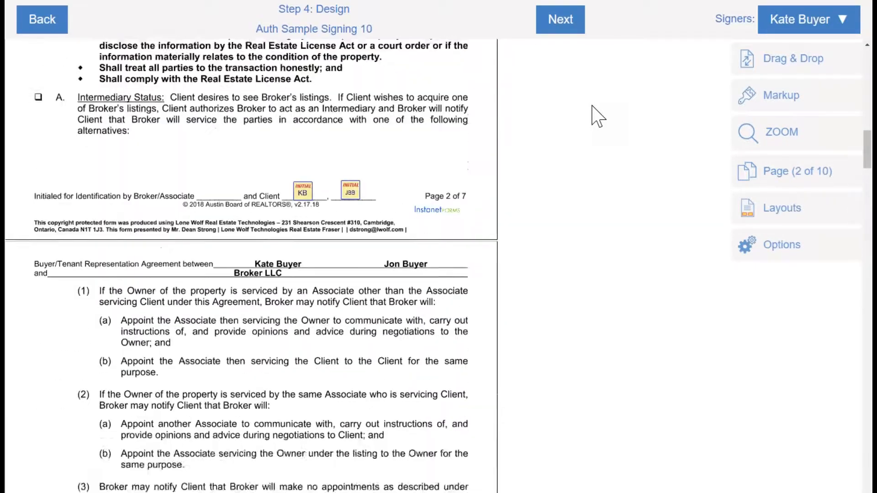
scroll(597, 117, up, 4)
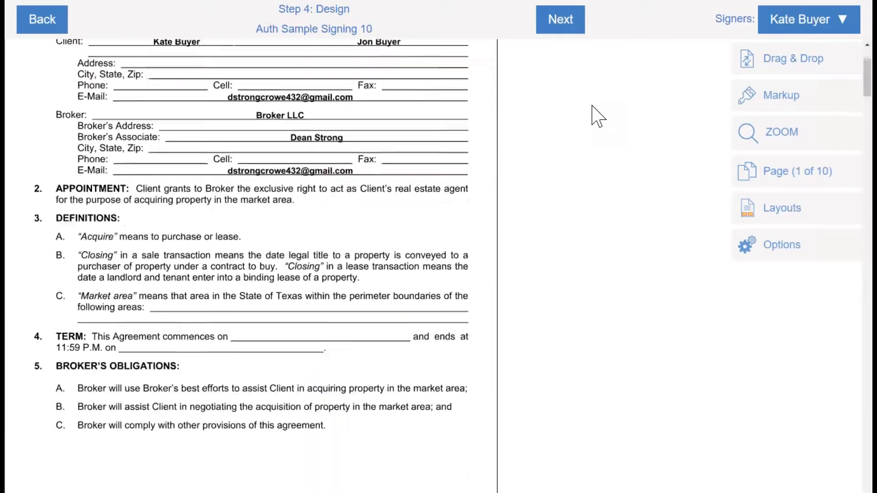
scroll(597, 117, down, 4)
scroll(597, 117, down, 1)
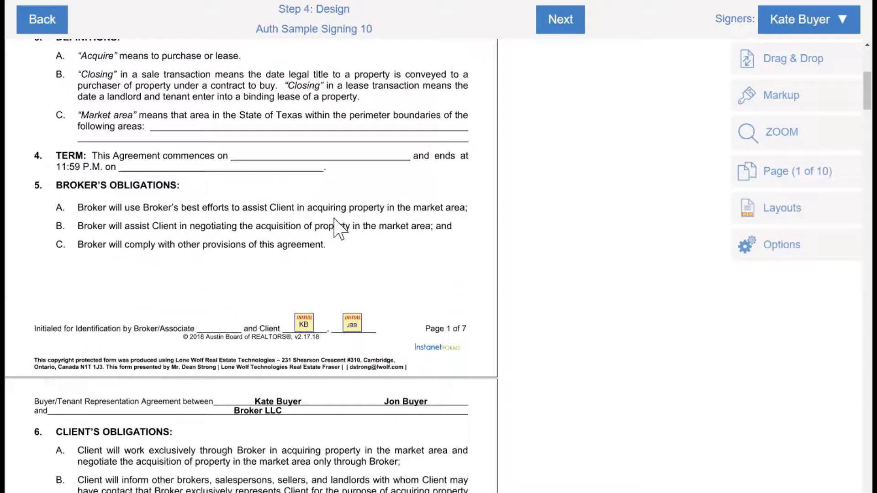
click(305, 324)
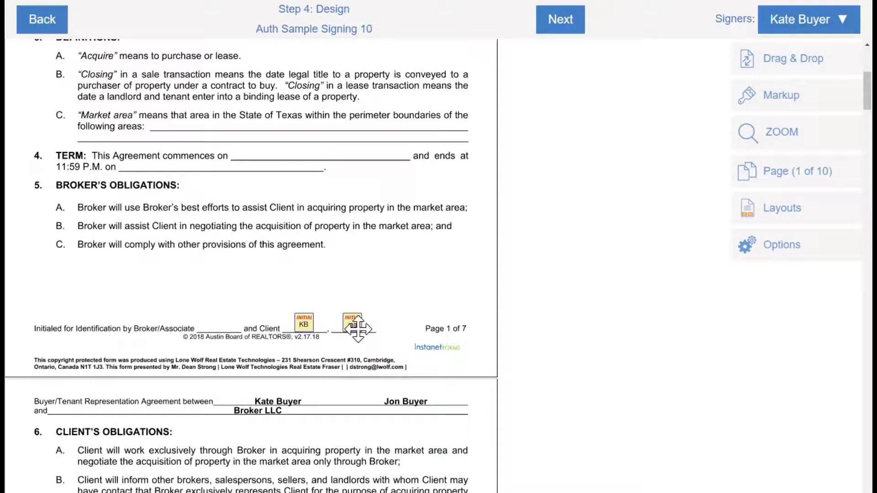
click(303, 327)
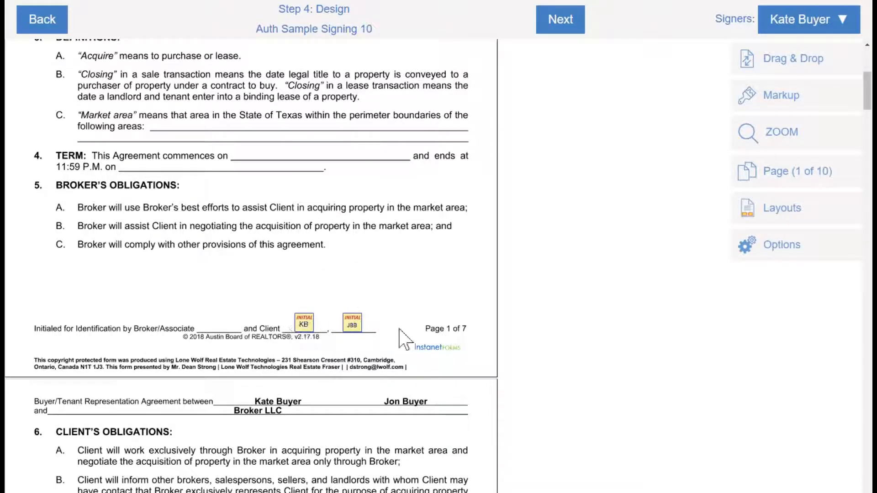
Continue past the agreement's signature page down to the Home Inspection Report on page 8
scroll(359, 329, down, 15)
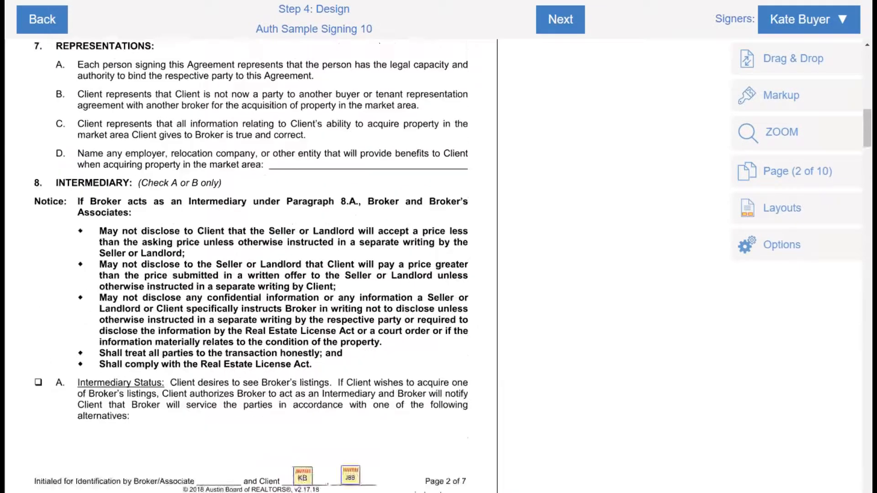
scroll(323, 265, down, 20)
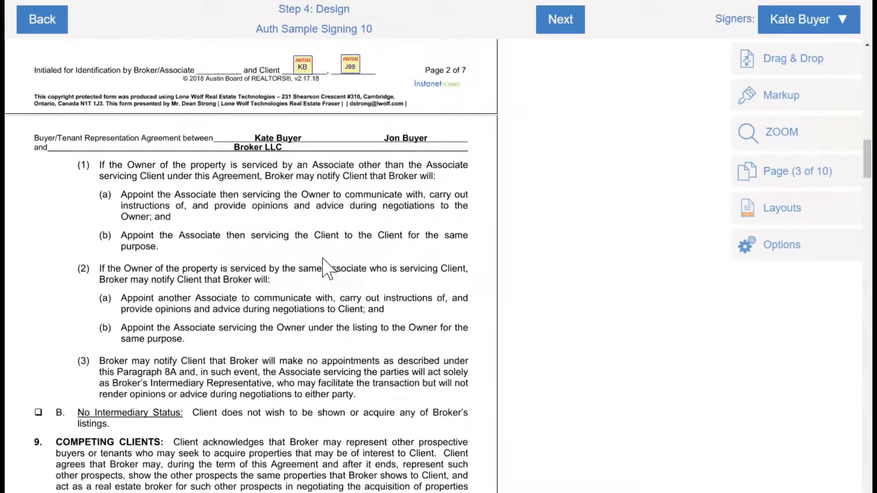
scroll(323, 265, down, 20)
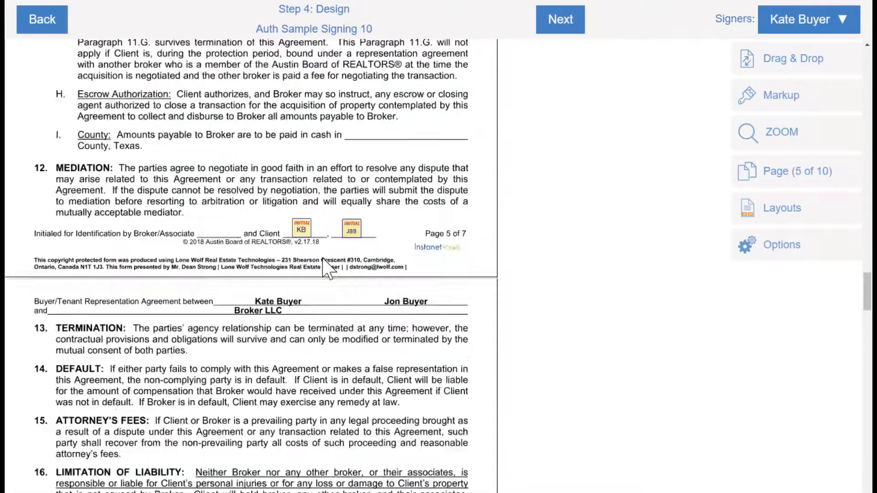
scroll(329, 269, down, 10)
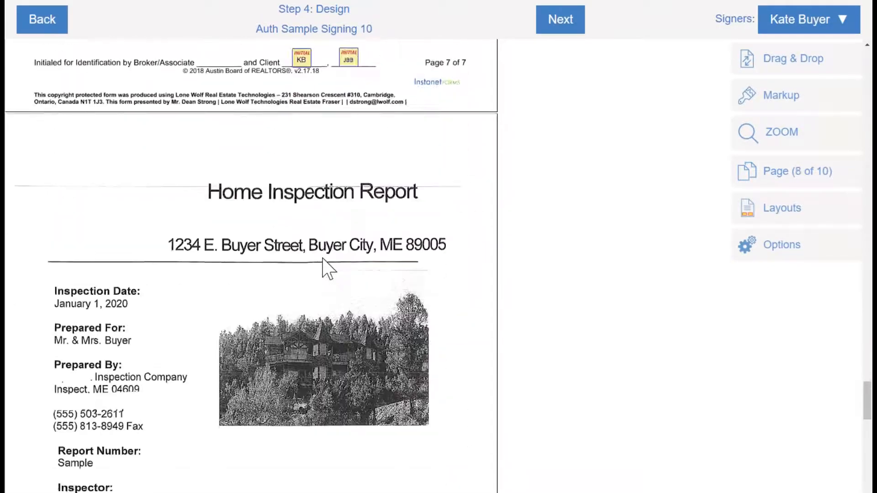
scroll(329, 269, up, 5)
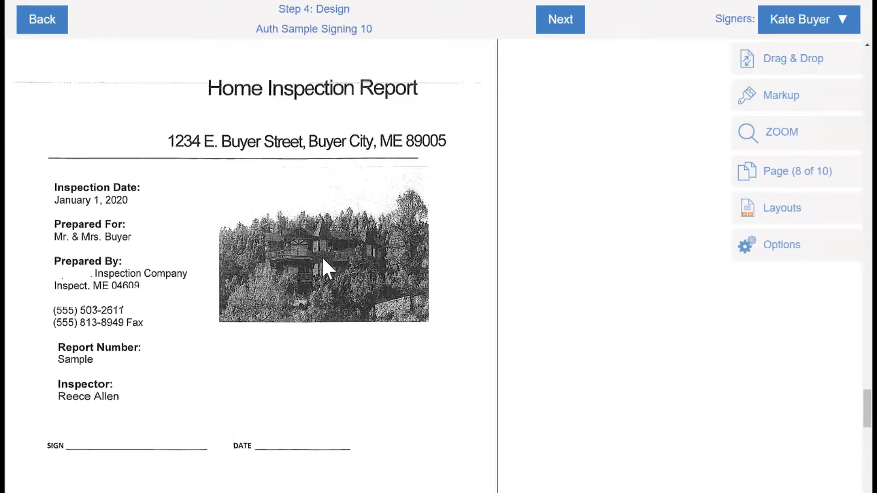
scroll(323, 265, up, 5)
click(273, 269)
scroll(273, 268, down, 8)
click(267, 259)
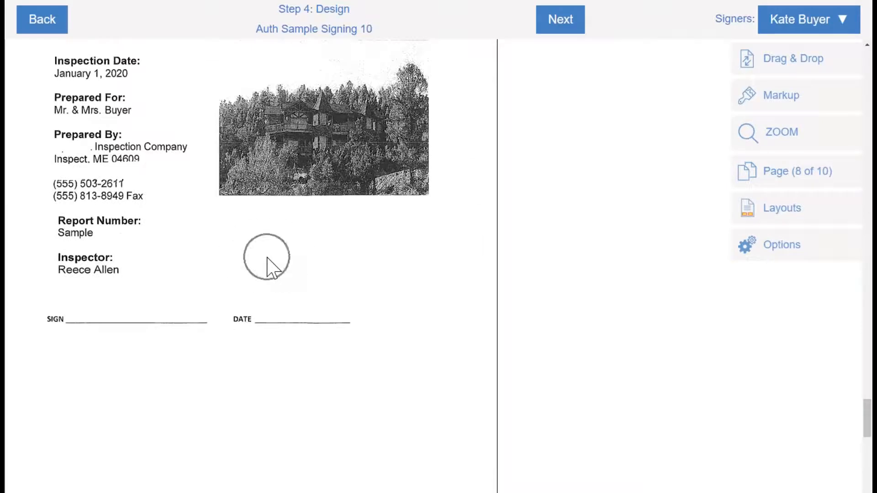
scroll(221, 267, down, 3)
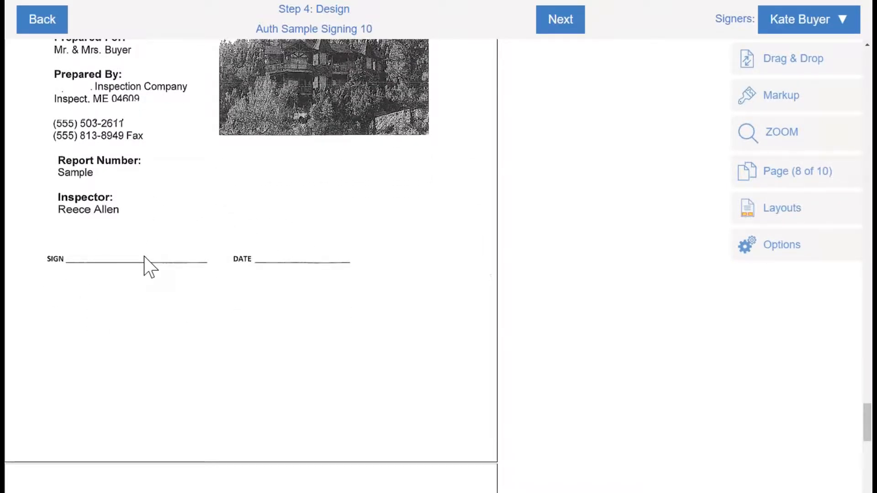
scroll(147, 264, up, 10)
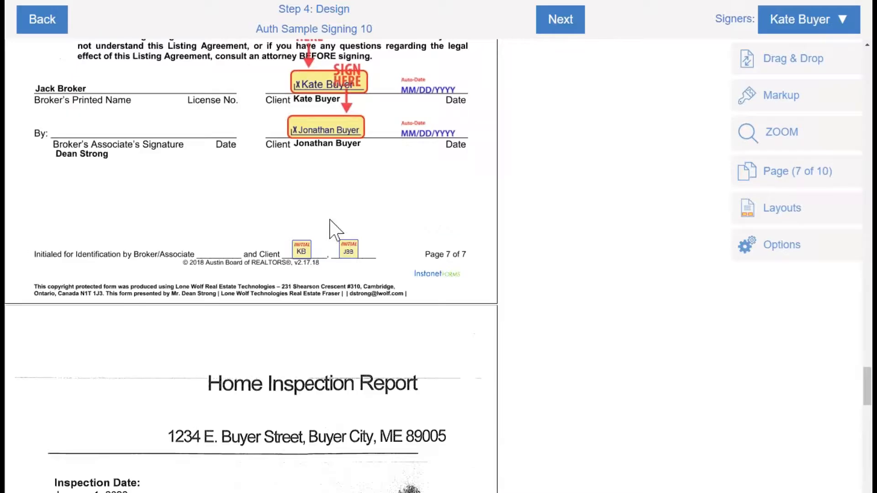
scroll(330, 224, down, 6)
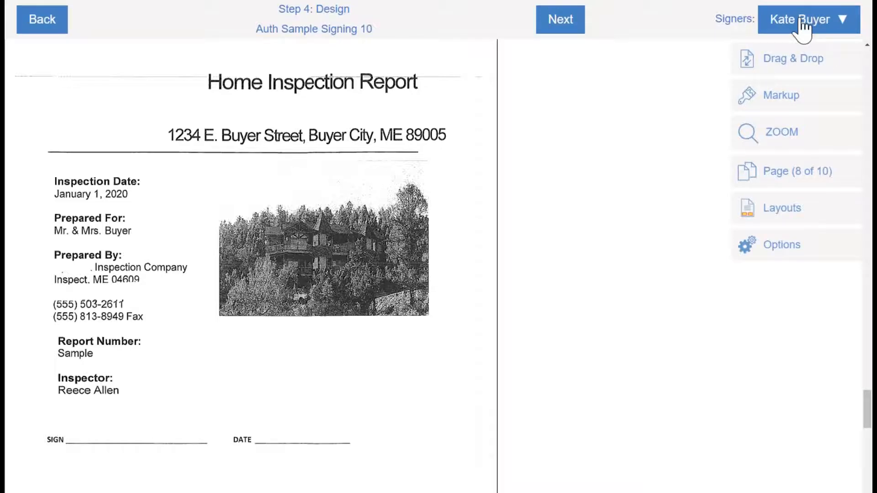
Check the Signers list and keep Kate Buyer as the active signer
click(843, 27)
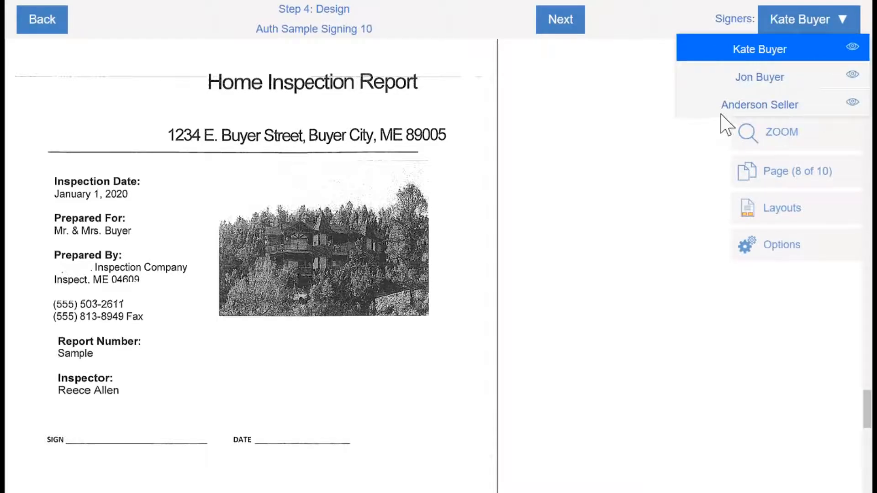
click(690, 148)
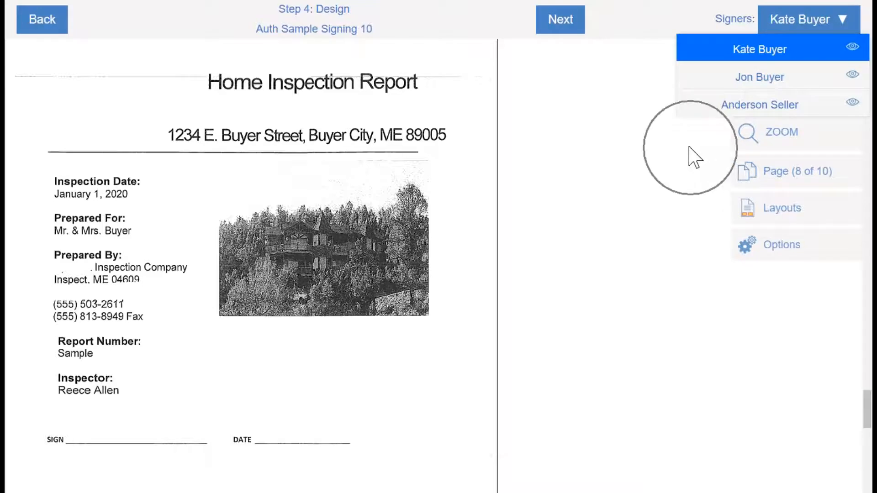
click(639, 65)
click(642, 66)
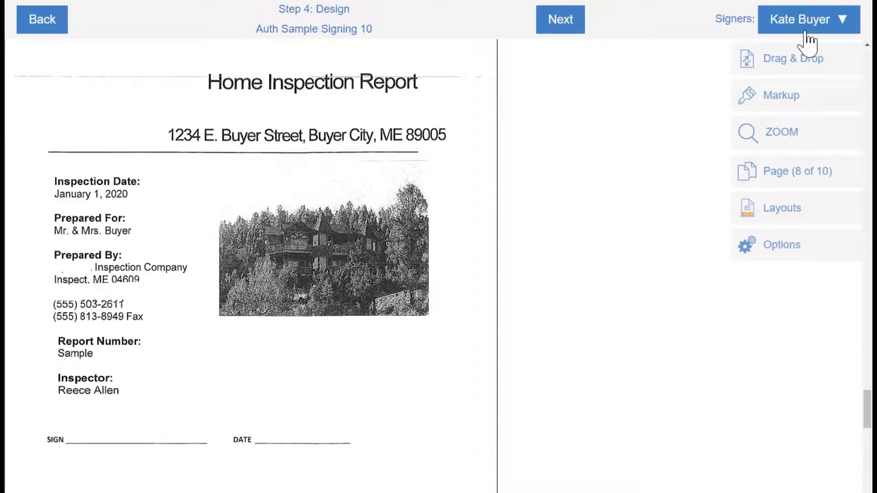
Show the Drag & Drop palette of signature, initial and date fields
click(808, 57)
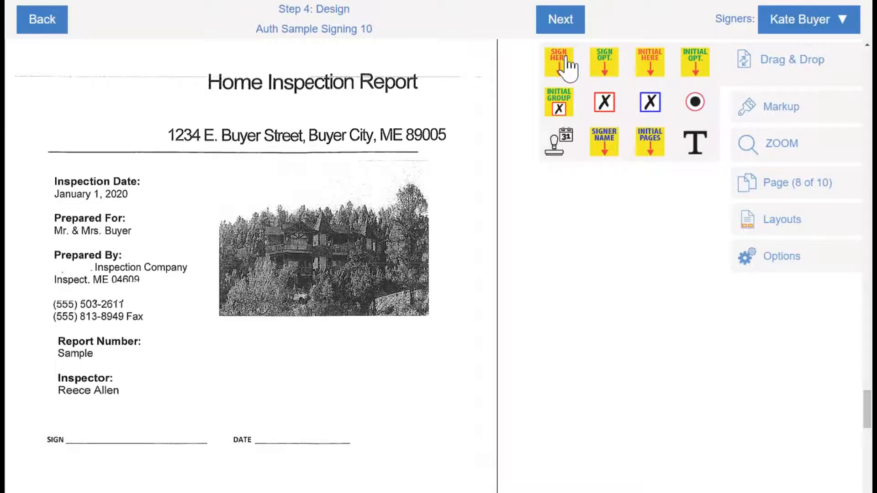
key(ctrl)
key(ctrl)
key(ctrl)
key(ctrl)
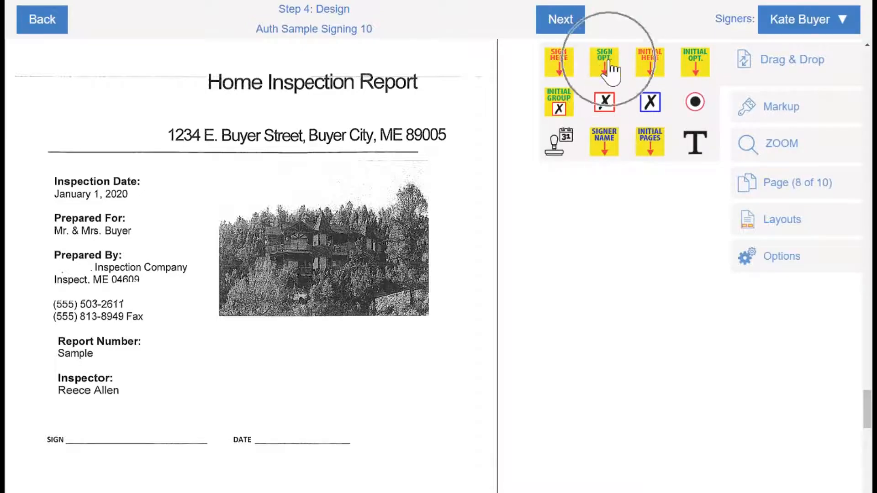
key(ctrl)
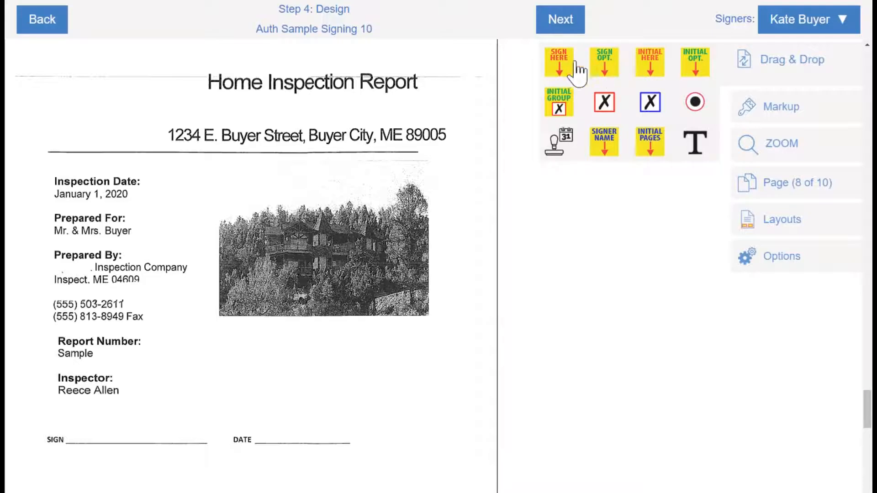
key(ctrl)
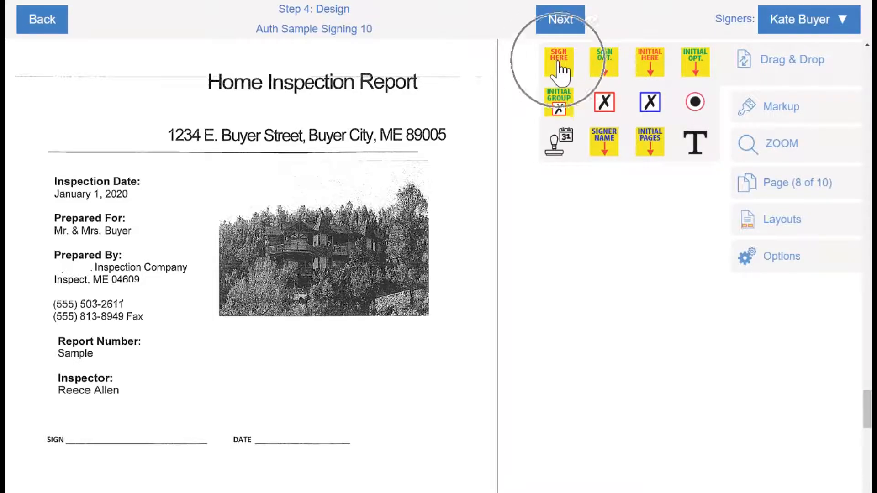
Place Kate Buyer's Sign Here field on the SIGN line, with an auto-date on the DATE line
click(559, 61)
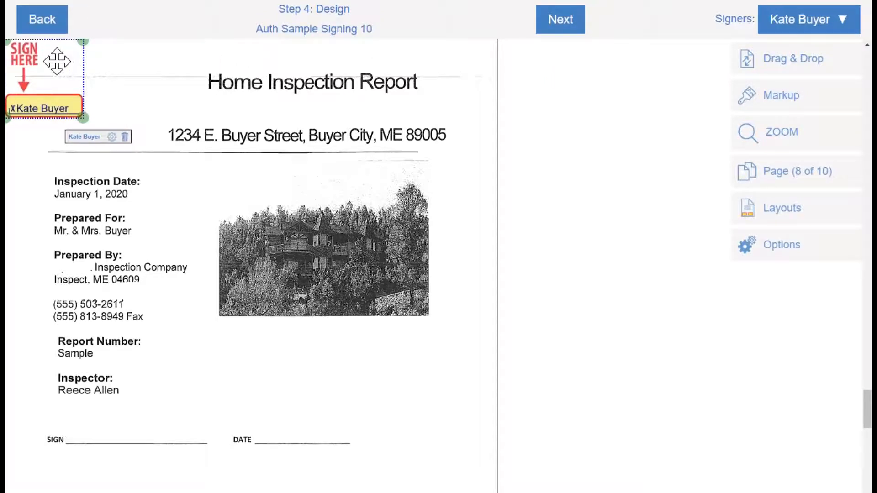
drag(56, 61, 118, 402)
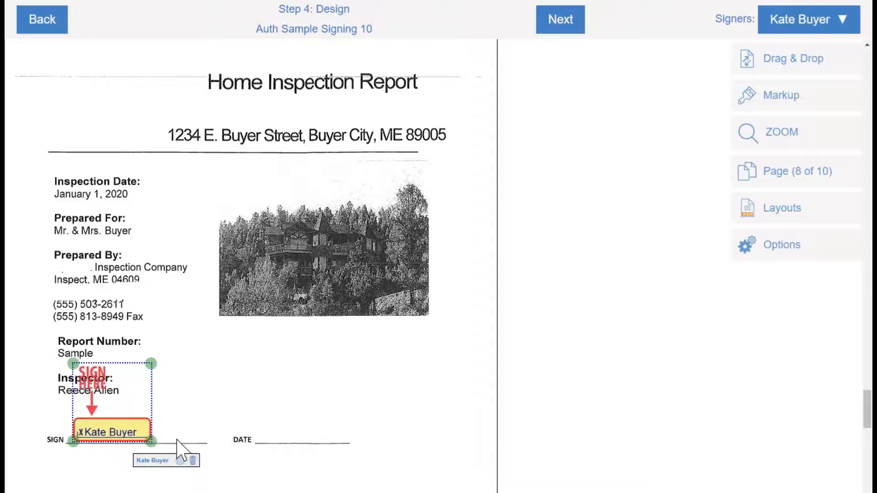
click(179, 460)
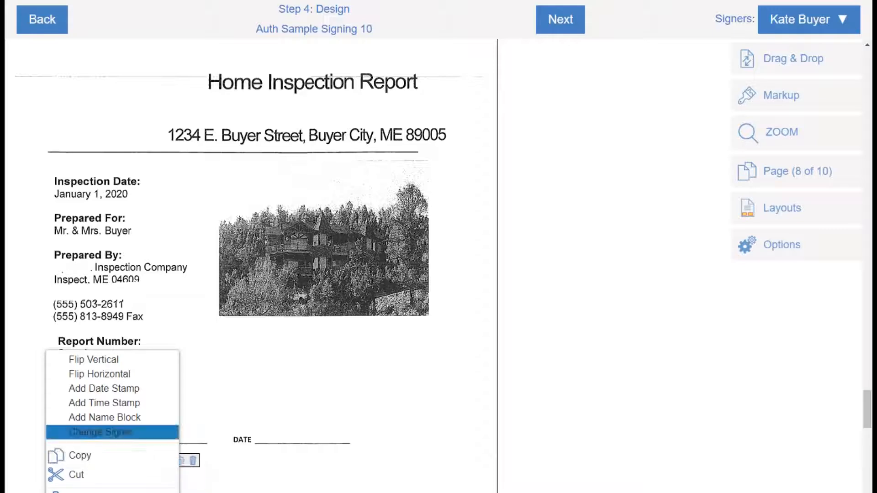
click(127, 392)
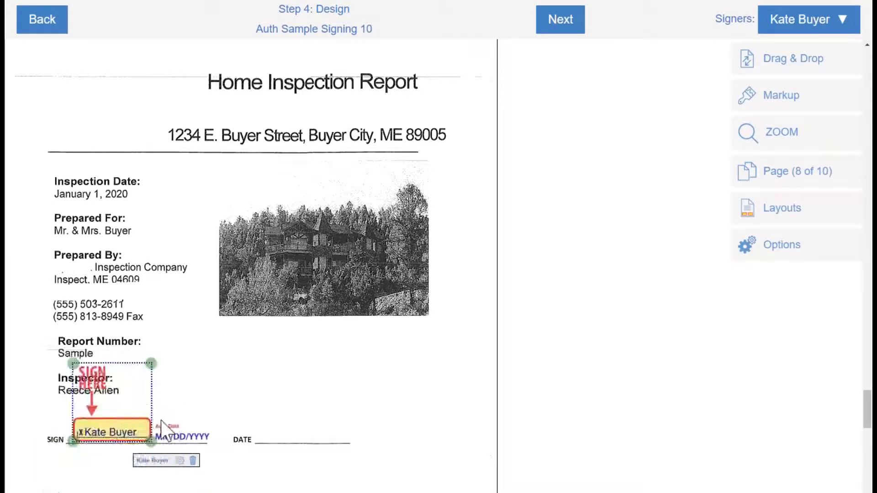
mouse_move(167, 430)
mouse_down()
mouse_move(200, 426)
mouse_move(197, 412)
mouse_move(241, 410)
mouse_move(279, 412)
mouse_move(274, 431)
mouse_up()
click(192, 416)
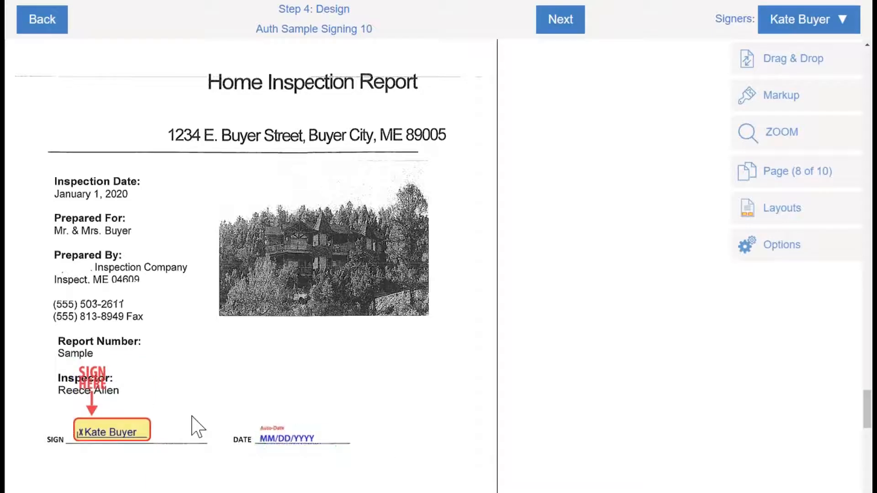
click(790, 66)
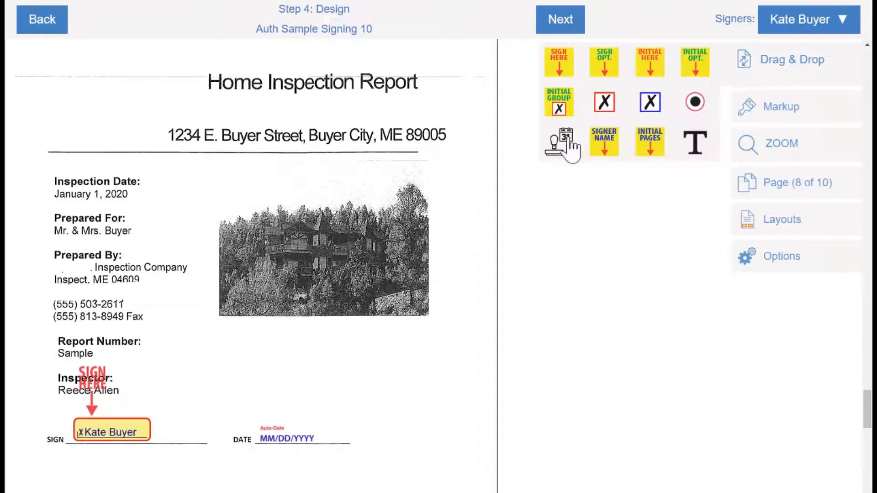
Add Kate Buyer's KB initial field right beside her signature field
key(ctrl)
key(ctrl)
key(ctrl)
key(ctrl)
key(ctrl)
key(ctrl)
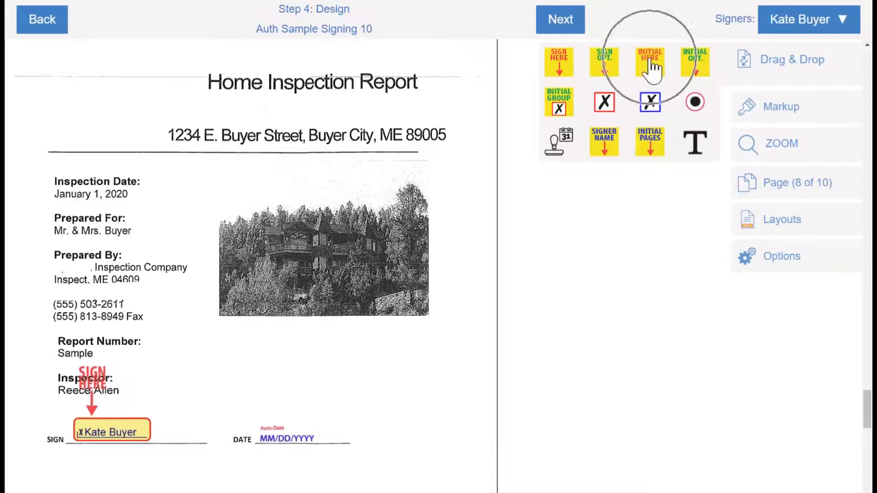
key(ctrl)
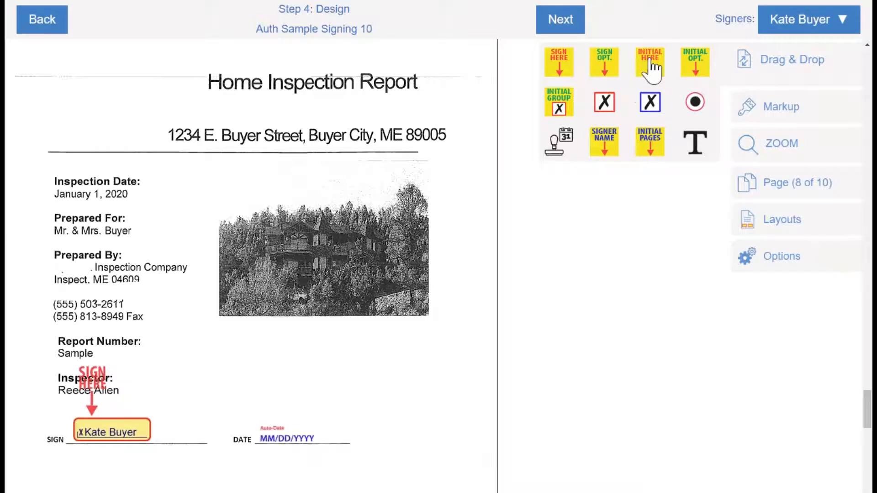
drag(652, 68, 191, 431)
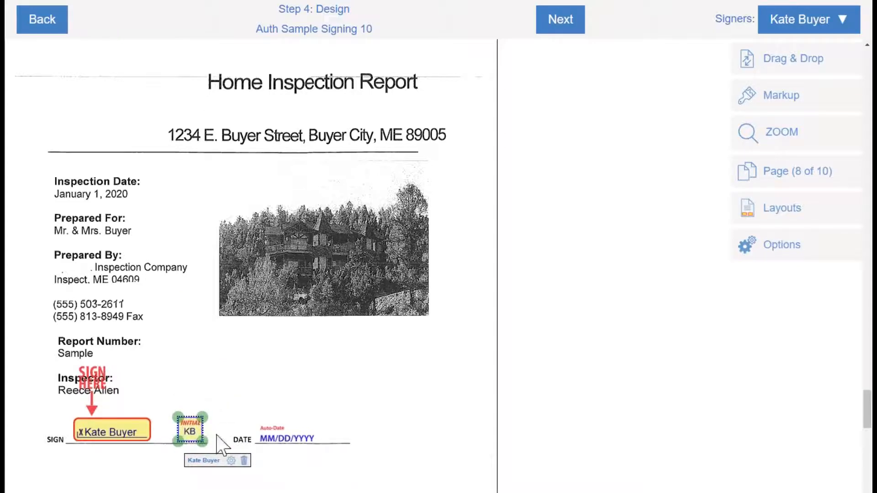
click(230, 460)
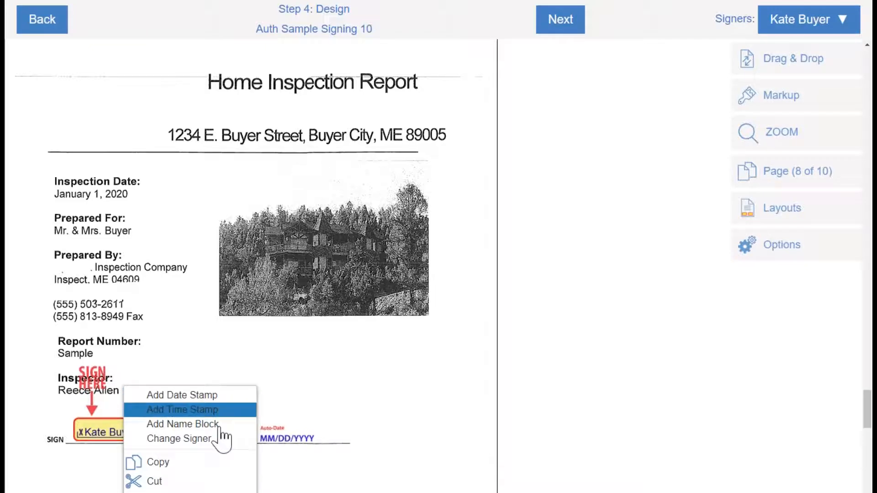
click(227, 395)
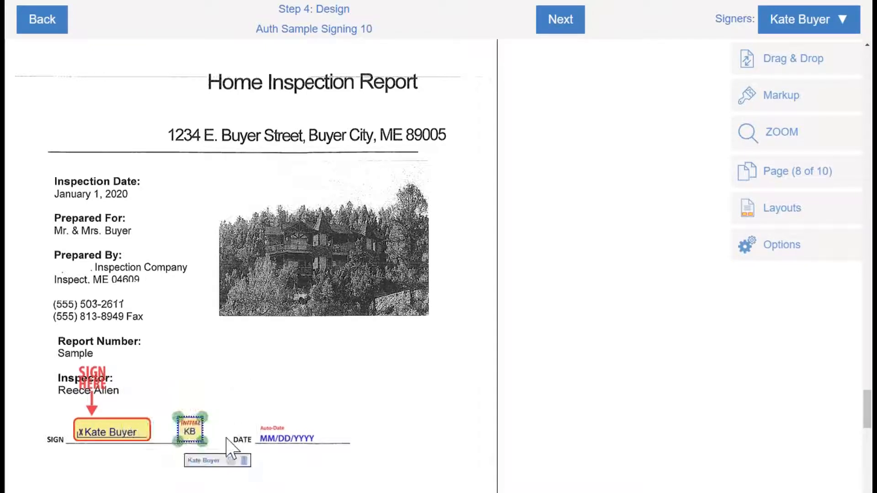
key(ctrl)
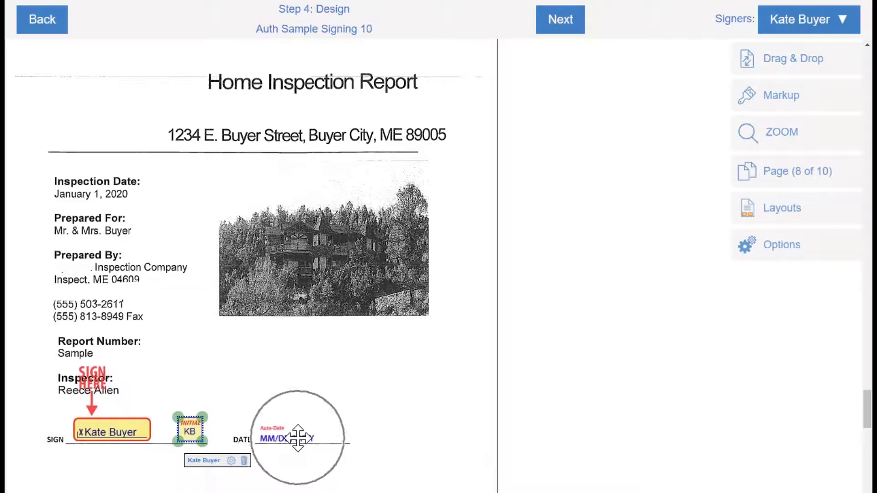
click(239, 392)
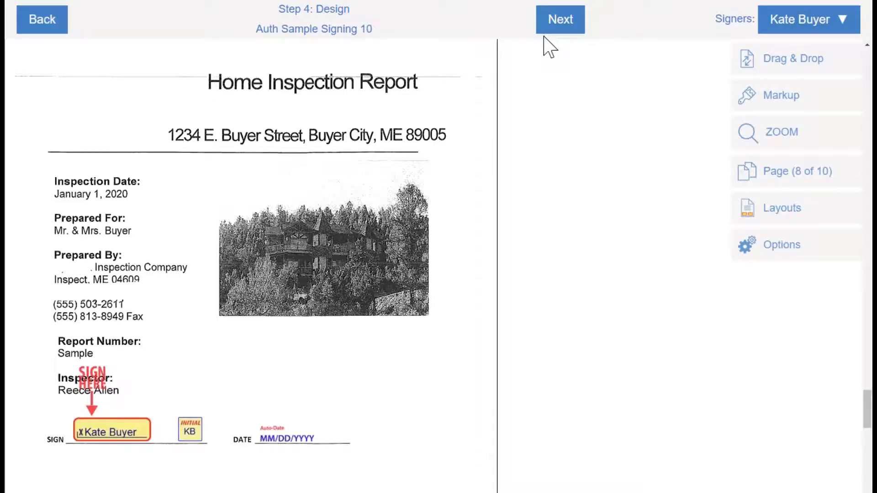
click(845, 24)
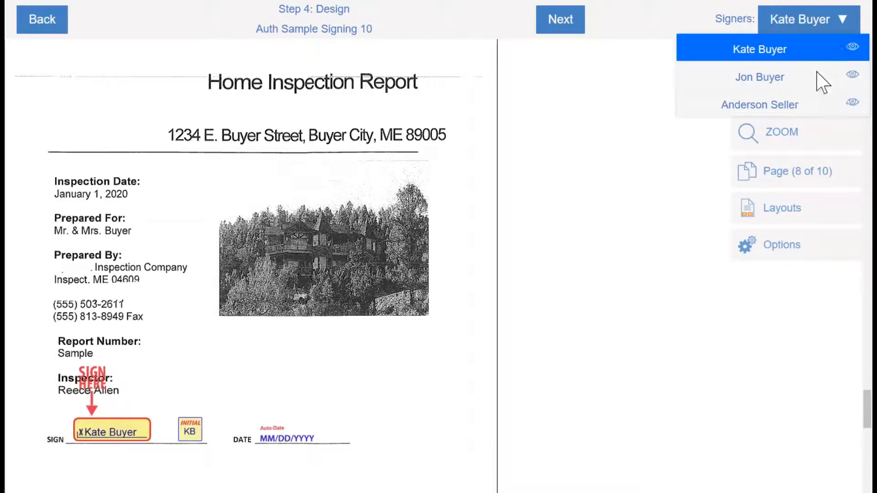
Place Jonathan Buyer's signature beneath Kate's, with an auto-date under her date field
click(790, 78)
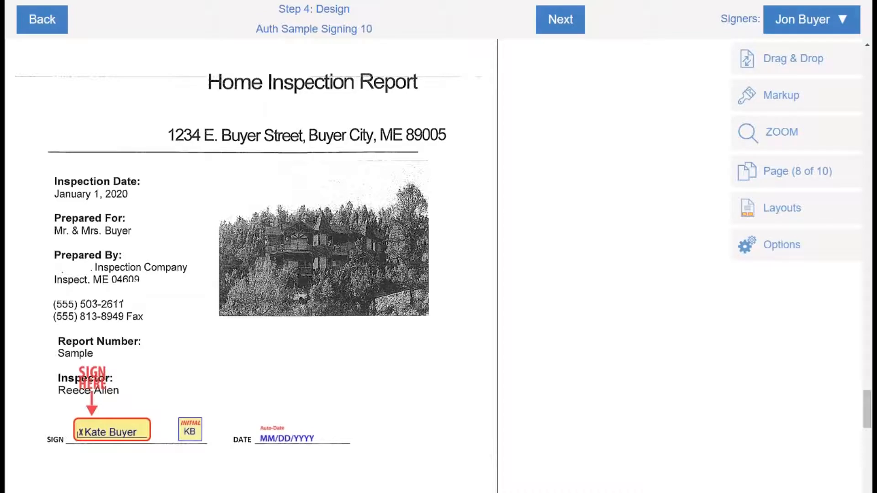
click(780, 68)
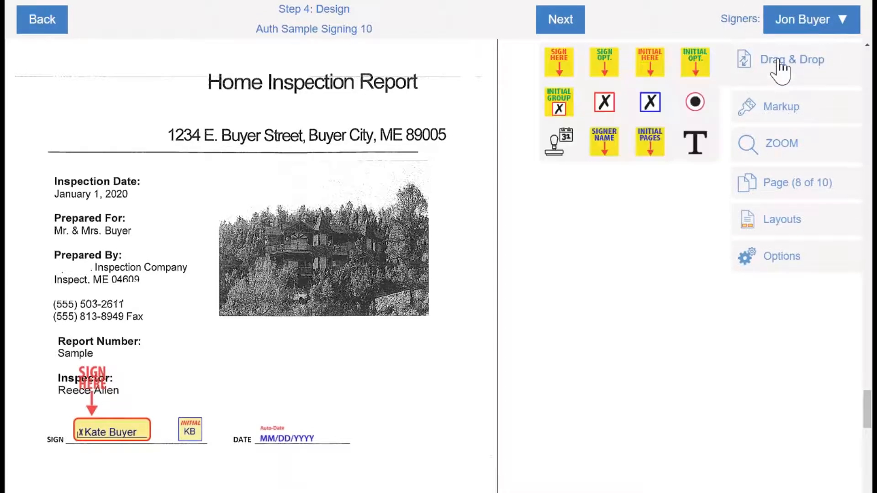
click(572, 65)
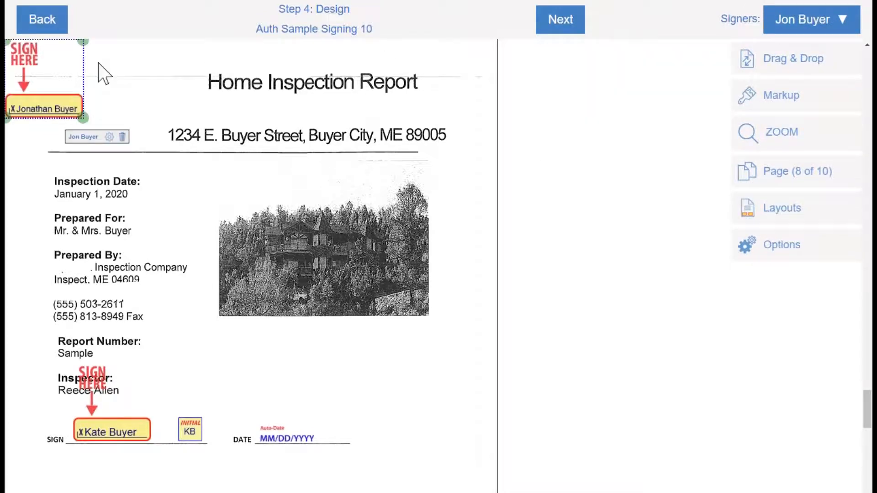
drag(51, 70, 117, 429)
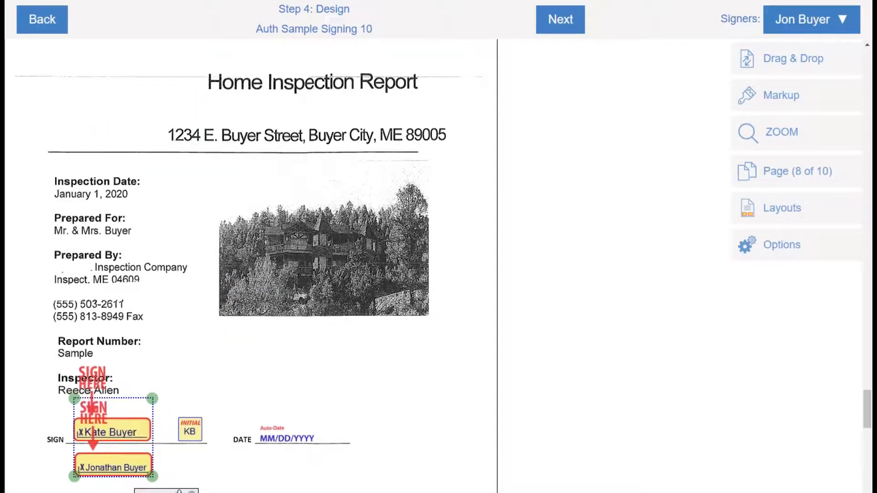
right_click(159, 458)
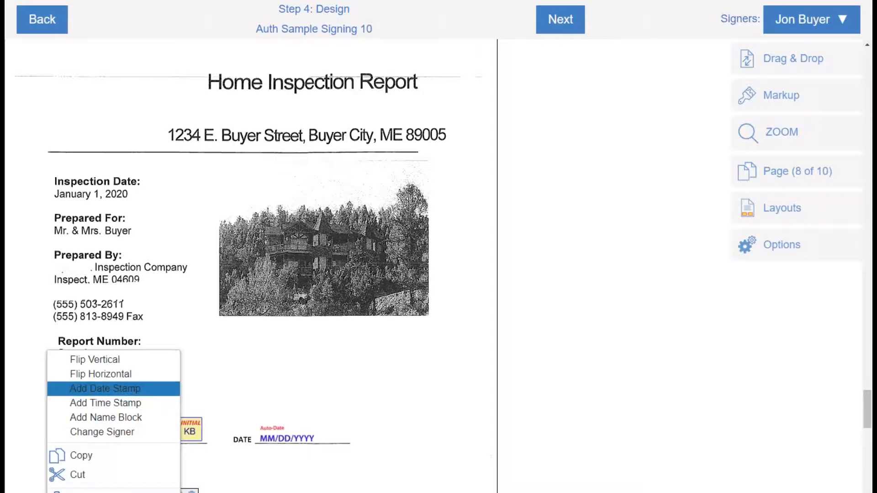
click(91, 385)
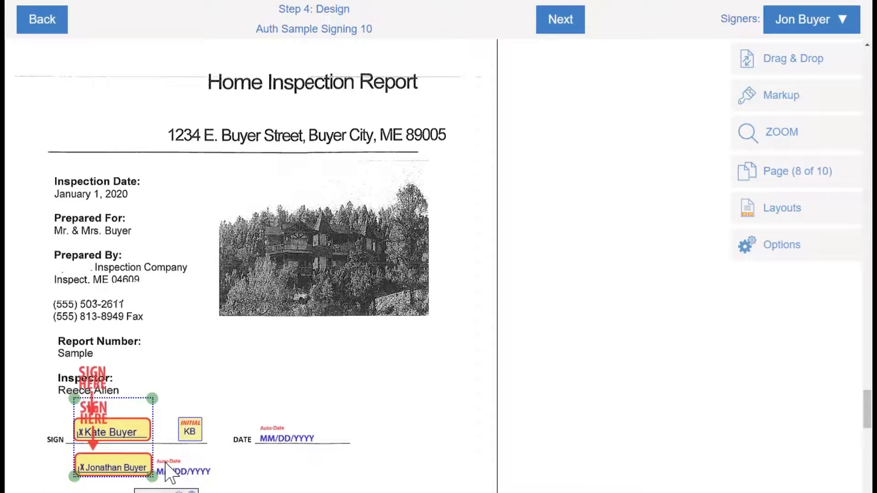
drag(165, 464, 270, 465)
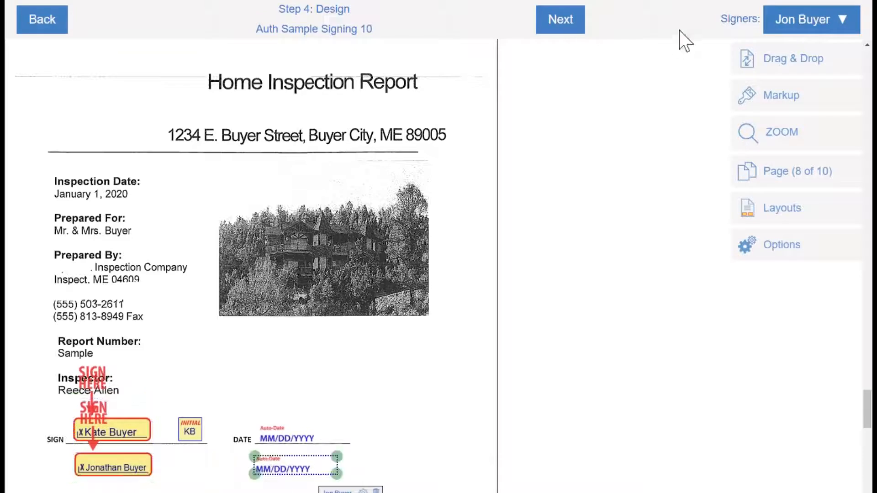
Add a JBB initial field under the KB initial and align Jonathan's signature
click(806, 71)
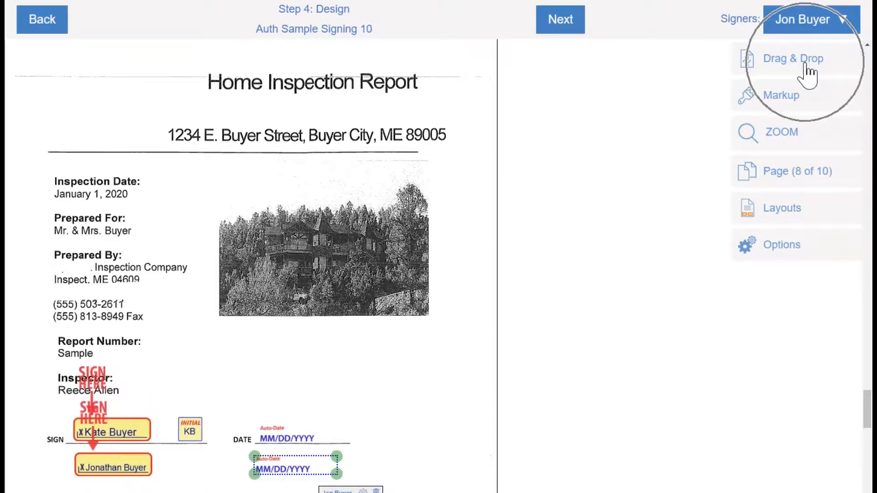
click(663, 62)
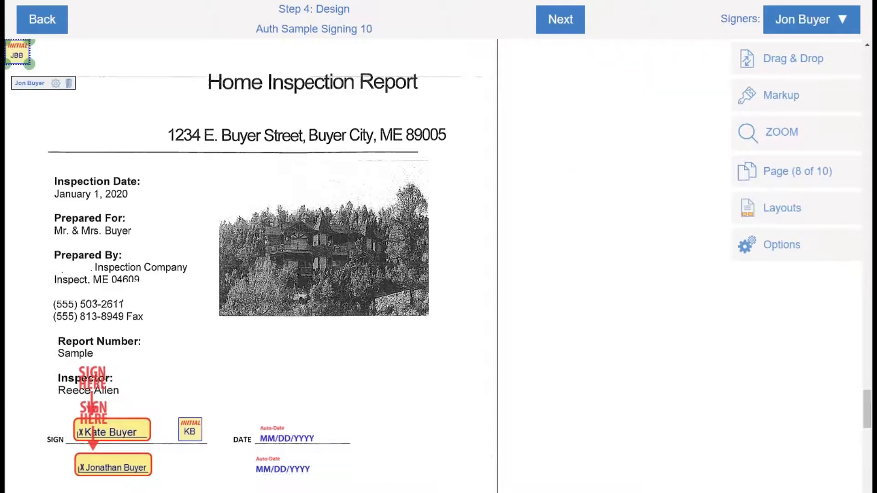
drag(18, 55, 190, 466)
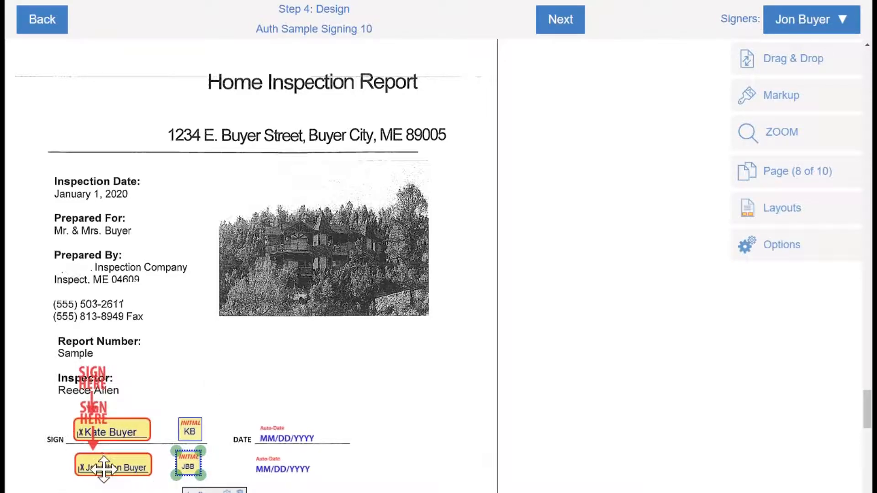
drag(113, 463, 110, 463)
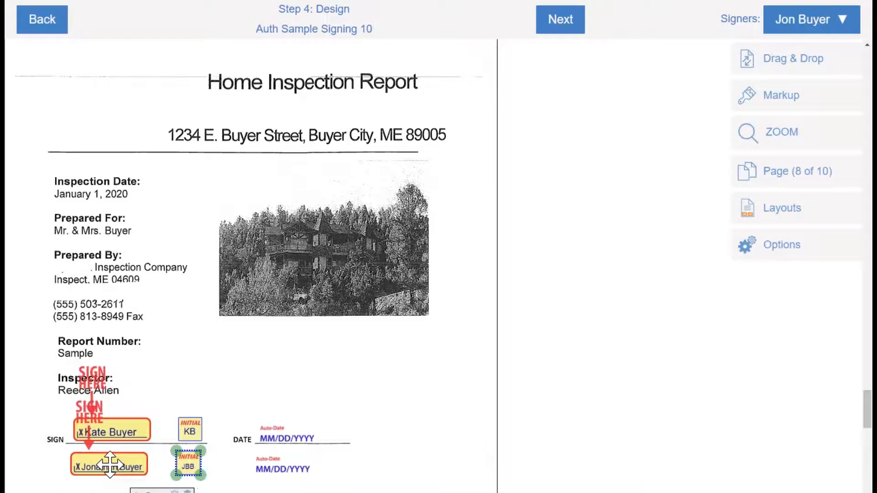
click(110, 465)
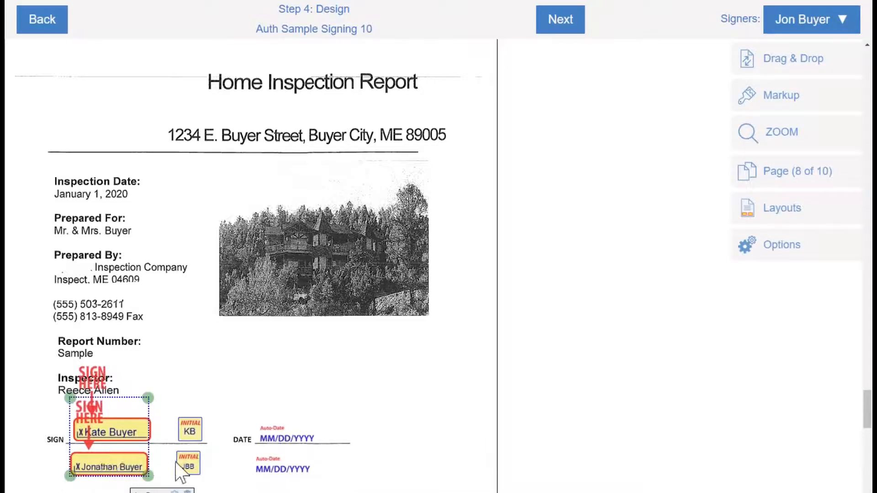
key(ctrl)
scroll(255, 354, down, 3)
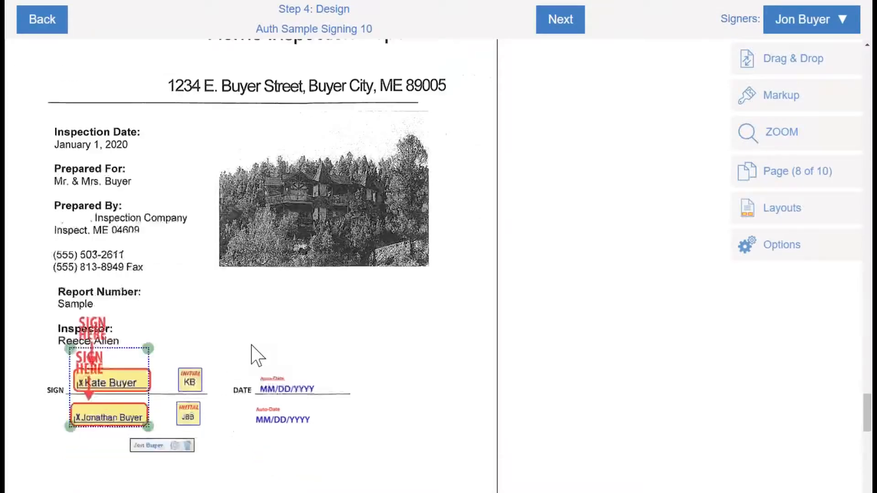
click(242, 369)
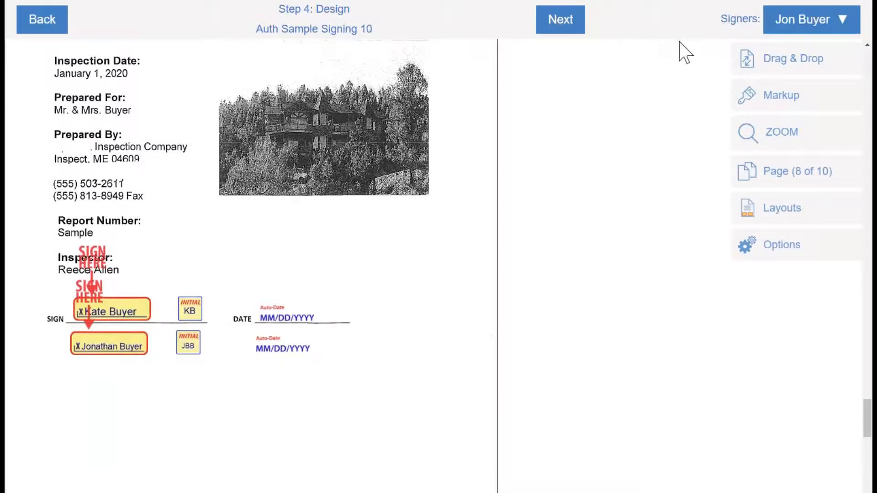
Place Anderson Seller's signature under the buyers' dates, with an auto-date field just below it
click(843, 20)
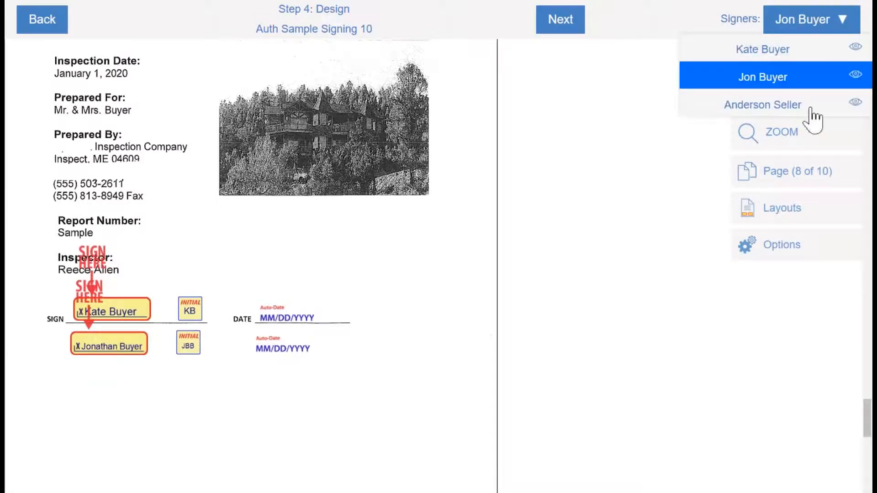
click(812, 109)
click(797, 60)
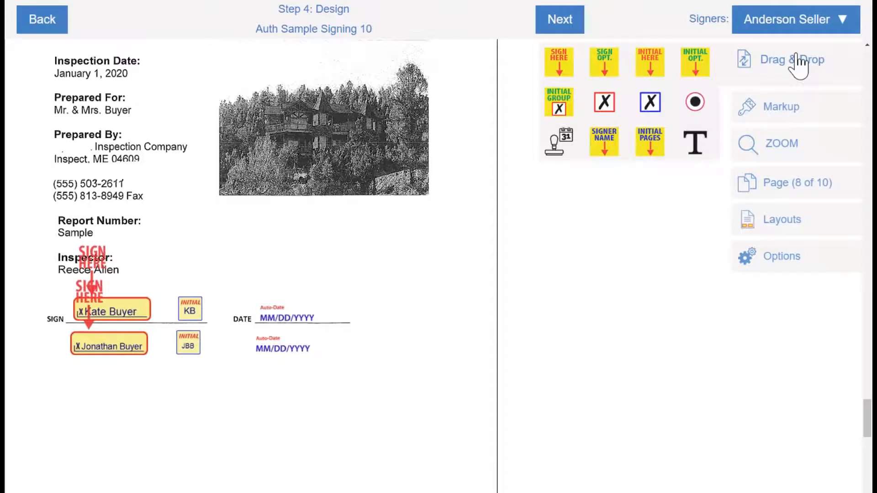
click(559, 64)
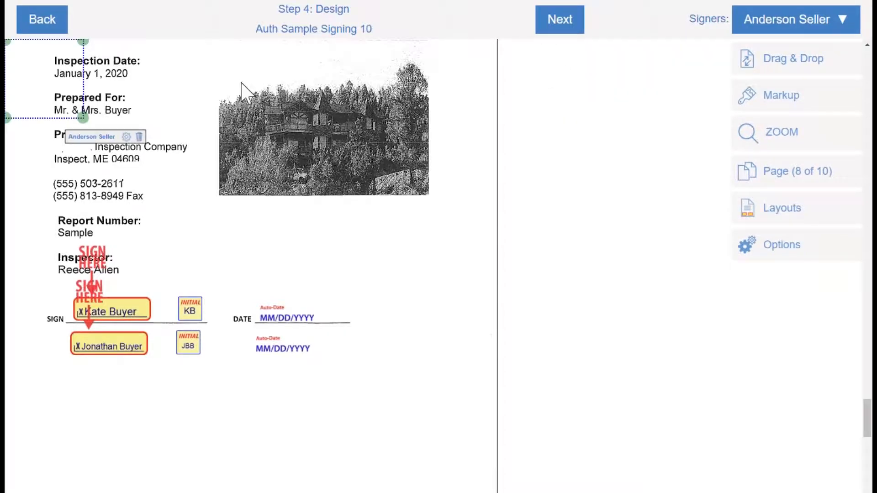
mouse_move(53, 78)
mouse_down()
mouse_move(88, 82)
mouse_move(151, 117)
mouse_move(288, 385)
mouse_move(295, 371)
mouse_move(258, 364)
mouse_move(292, 353)
mouse_move(66, 349)
mouse_move(294, 348)
mouse_move(299, 357)
mouse_up()
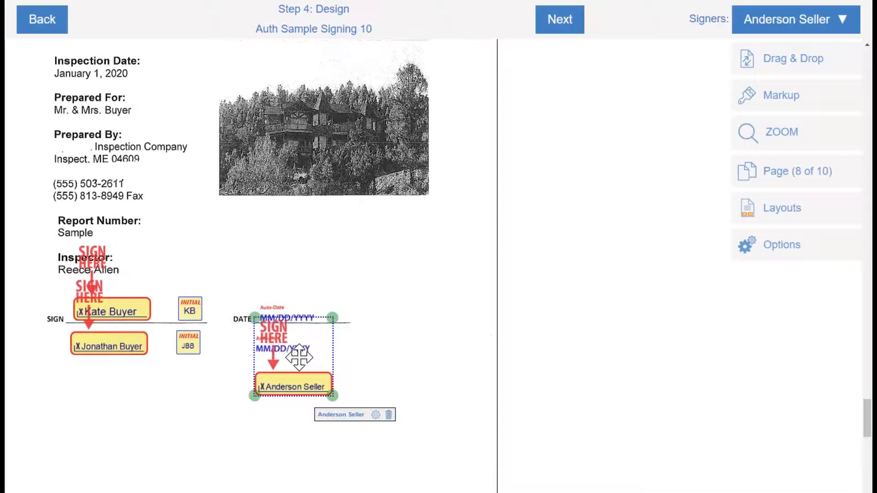
right_click(362, 417)
click(285, 388)
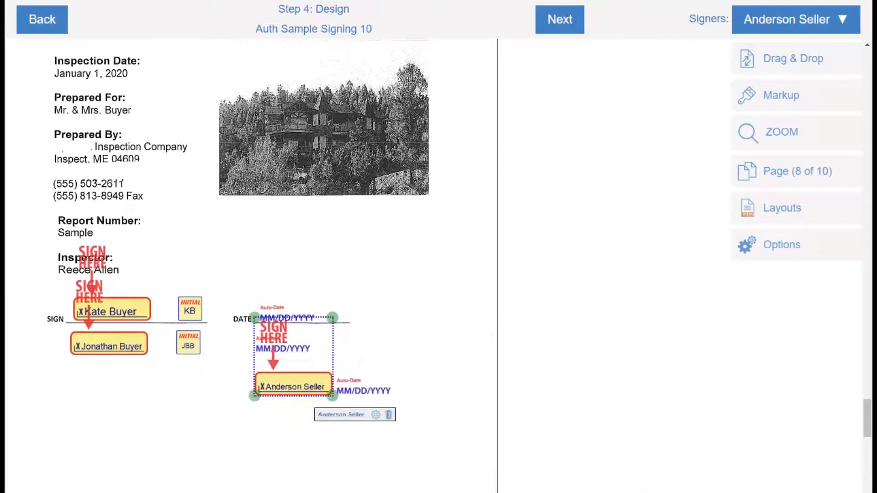
click(371, 382)
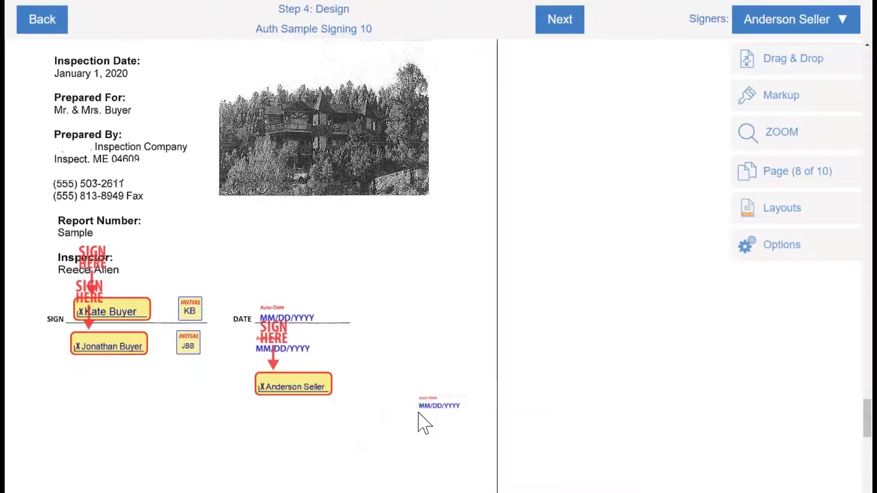
drag(430, 407, 274, 410)
click(373, 298)
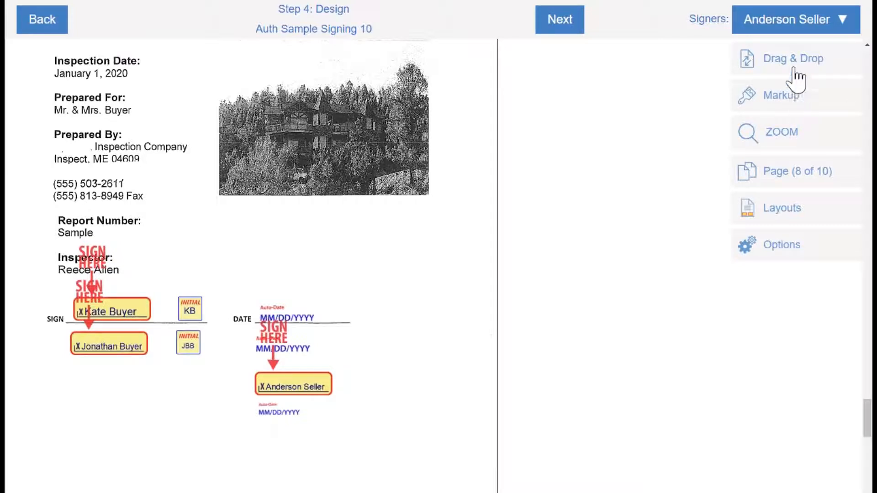
As Kate Buyer, add the text note 'Back Patio Door Damaged along with 2nd Garage Door-Sold as Is' below the fields
click(841, 23)
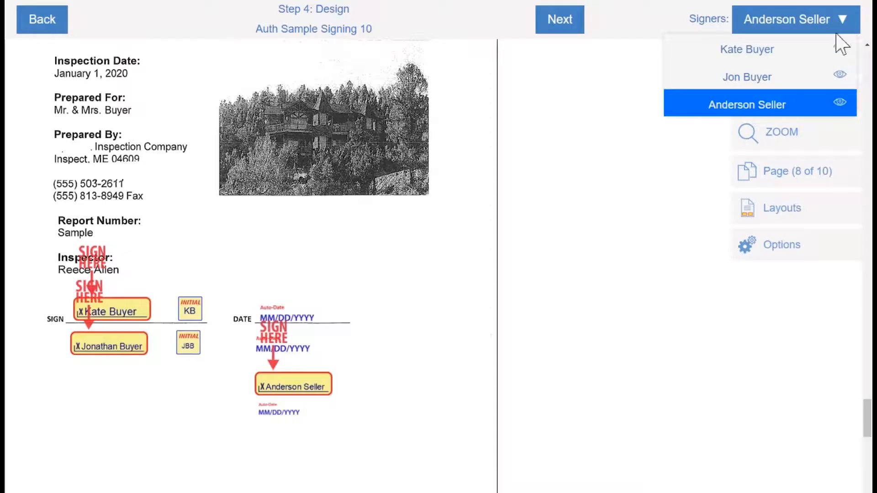
click(810, 51)
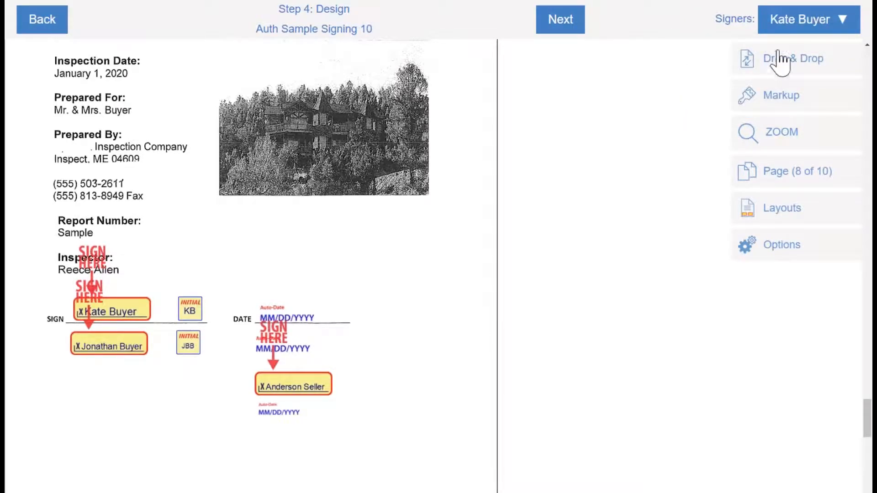
click(792, 100)
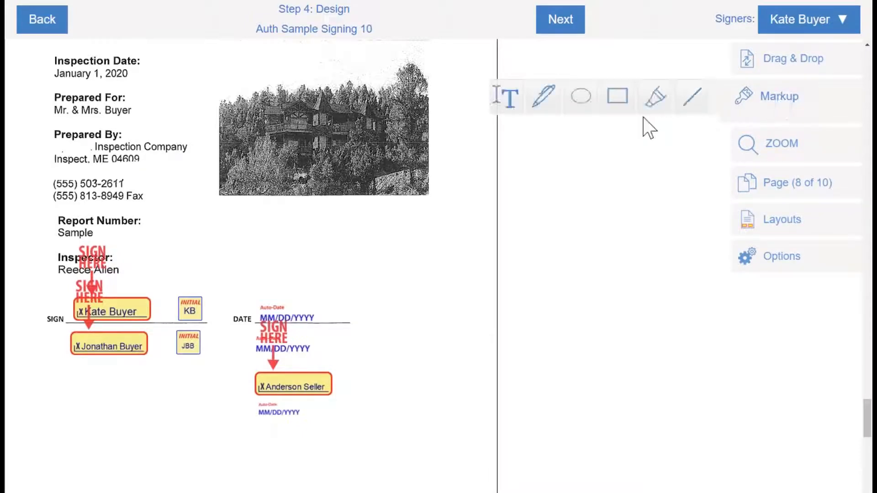
click(515, 108)
click(82, 441)
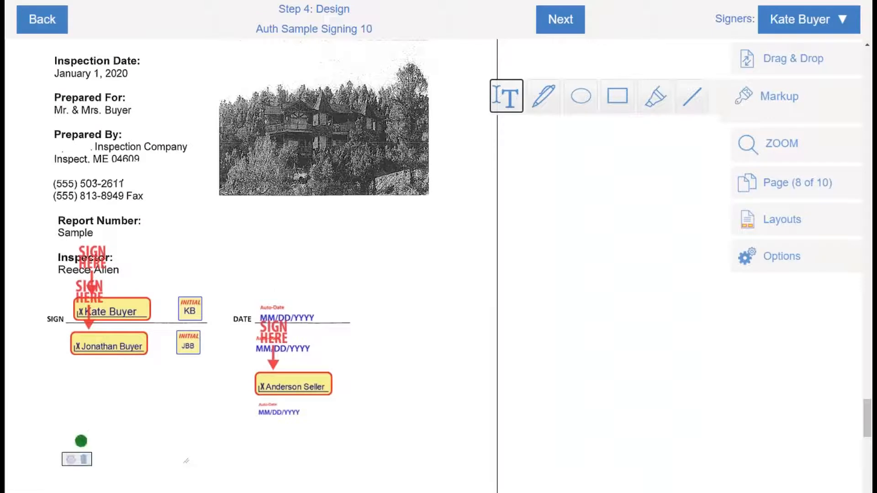
drag(81, 441, 402, 487)
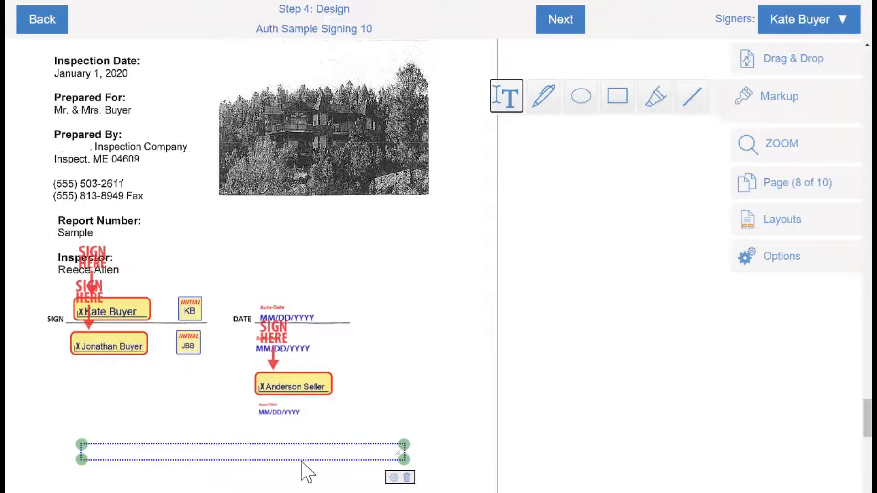
click(100, 456)
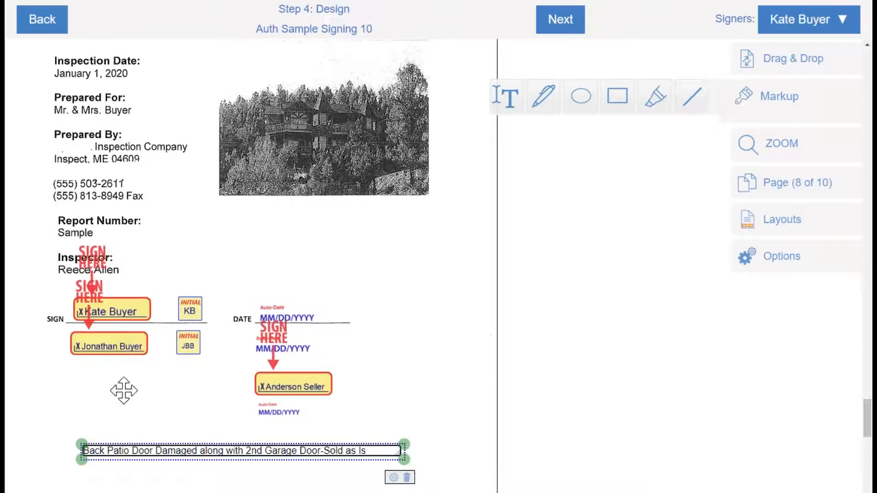
click(370, 387)
click(370, 386)
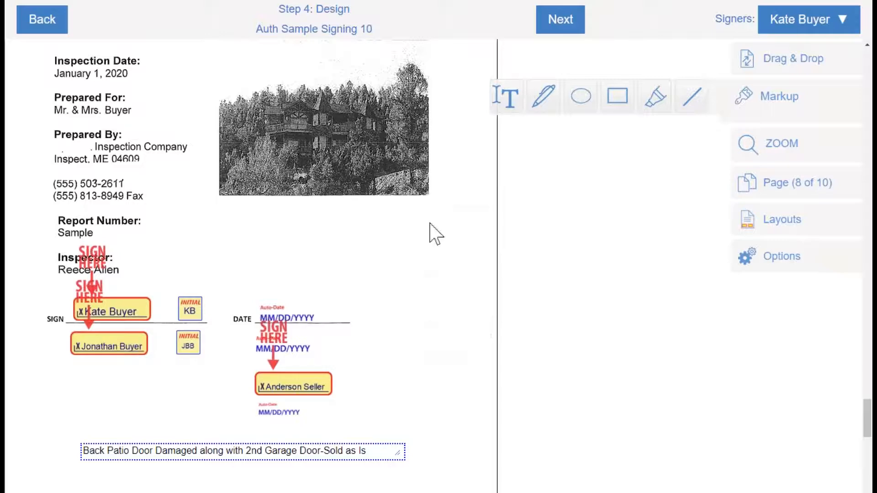
click(551, 110)
Zoom in on the document with the ZOOM controls
scroll(555, 151, up, 6)
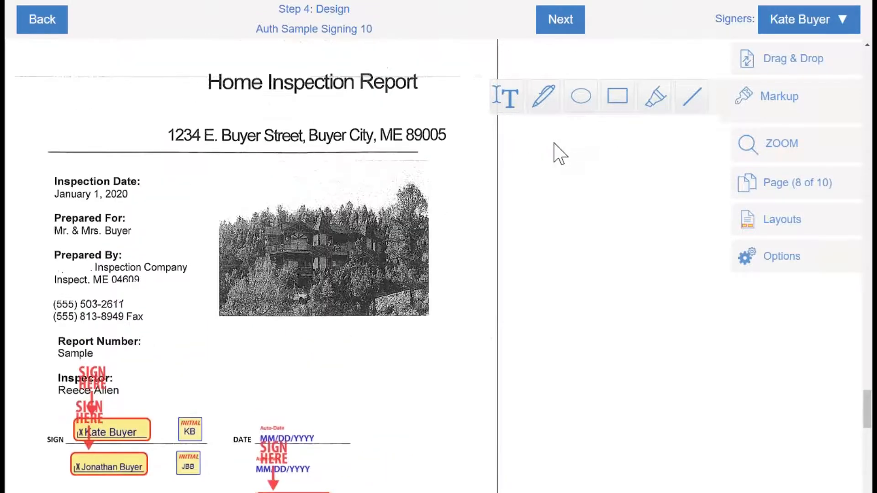
scroll(557, 134, up, 5)
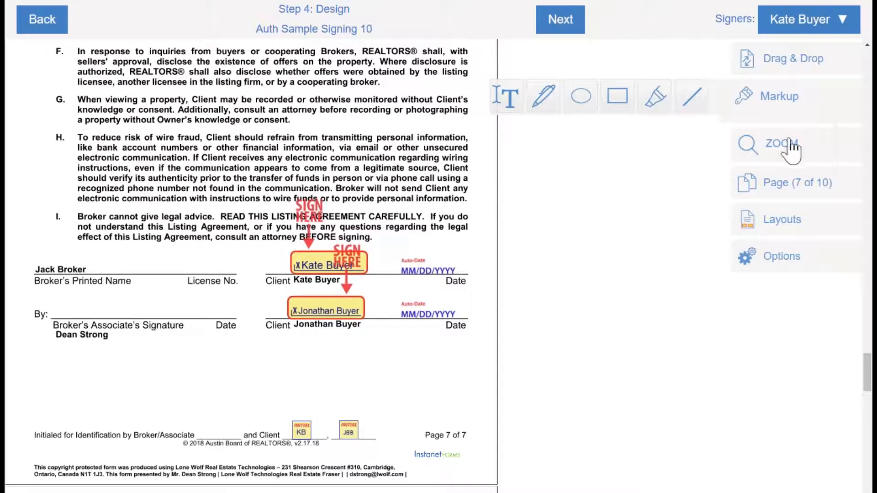
key(ctrl)
key(ctrl)
key(ctrl)
click(789, 146)
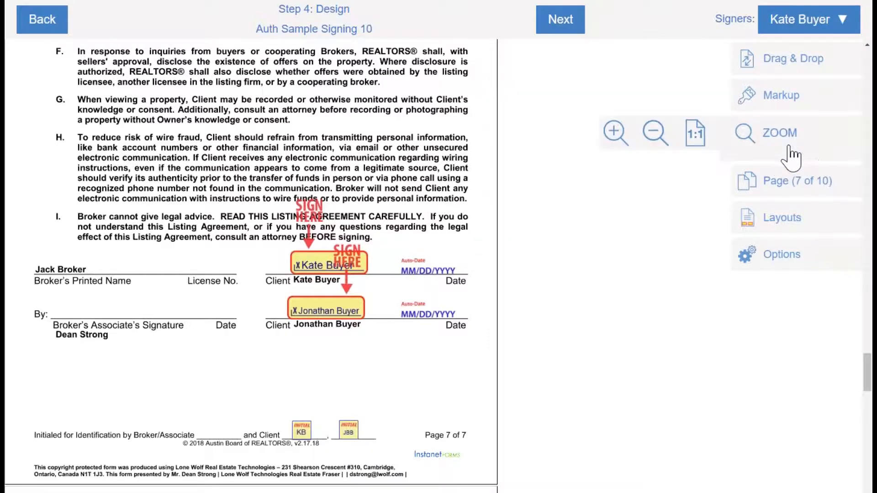
key(ctrl)
click(617, 139)
click(788, 146)
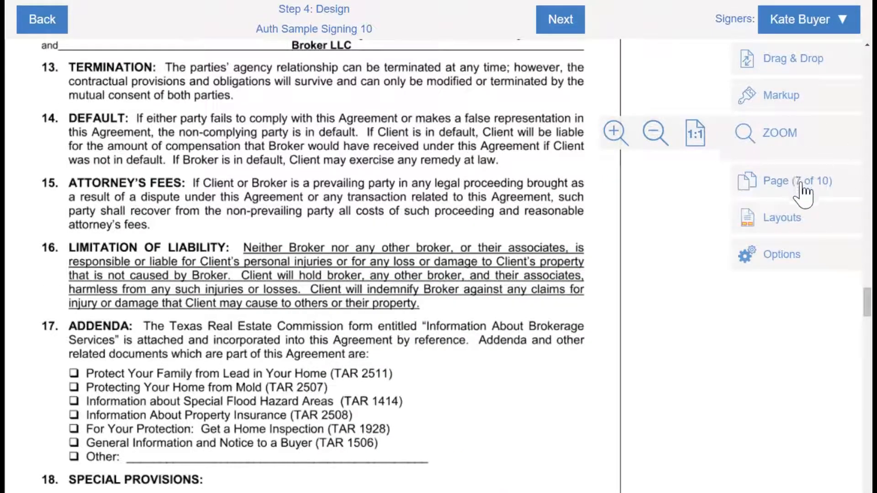
Use the Page arrows to reach page 3 of the representation agreement
click(802, 192)
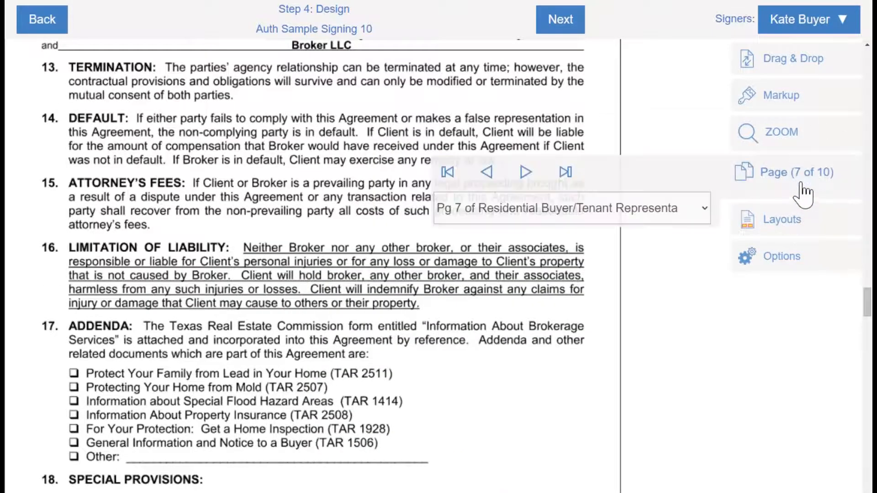
click(565, 173)
click(448, 172)
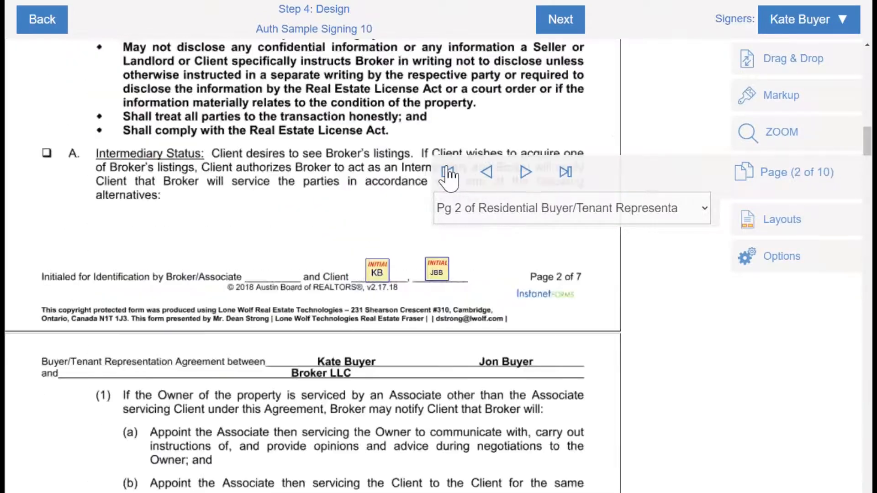
click(529, 169)
click(529, 169)
click(761, 180)
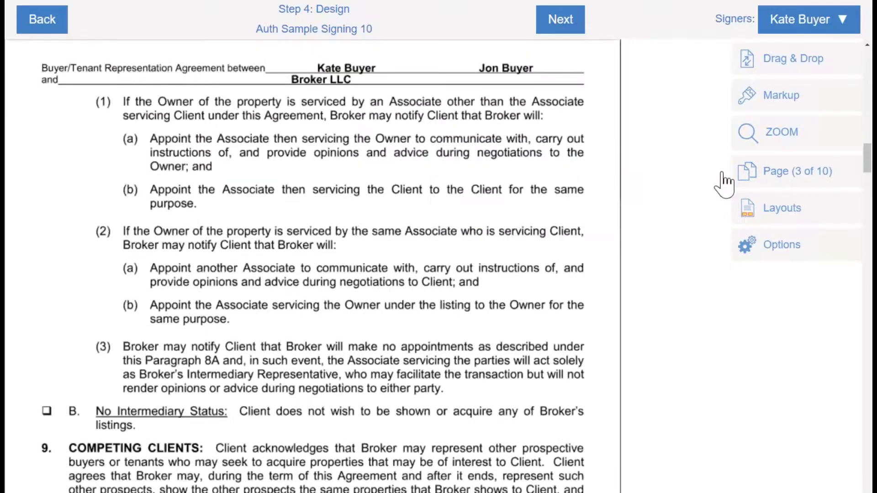
key(ctrl)
key(ctrl)
key(ctrl)
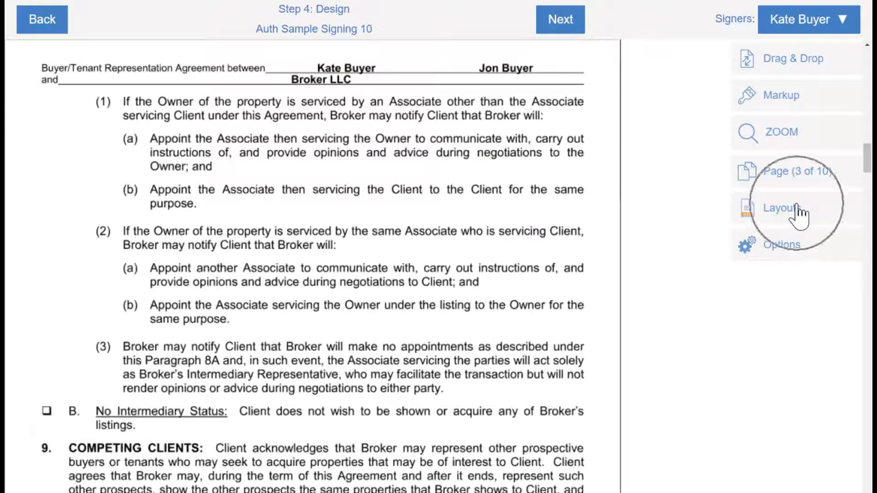
From Layouts, return to the Home Inspection Report on page 8 and choose Save as Layout(s)
click(798, 212)
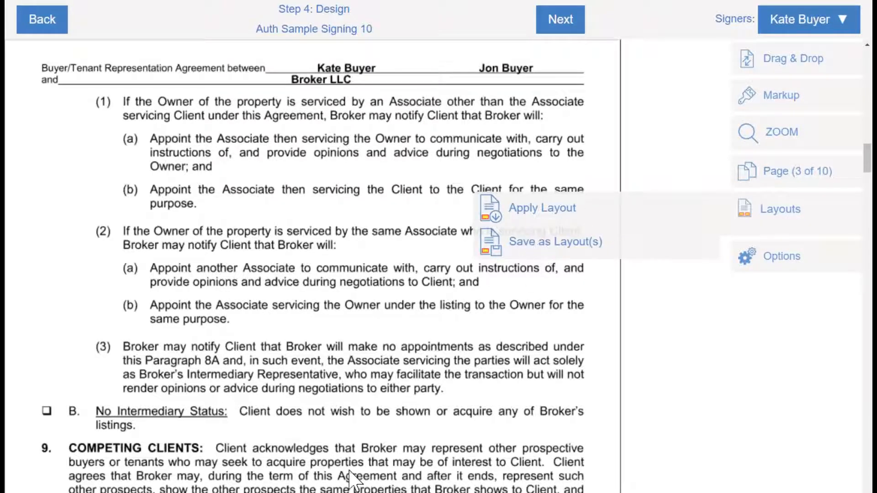
scroll(349, 472, down, 1)
scroll(349, 469, down, 15)
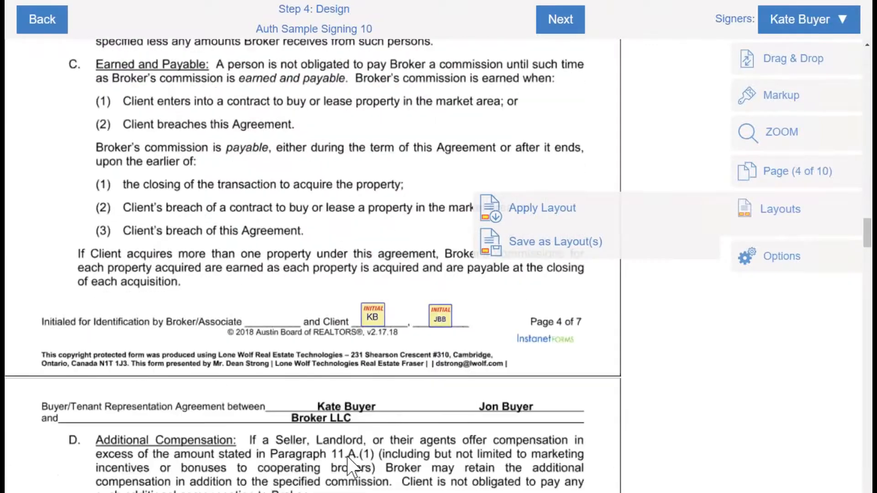
scroll(350, 465, down, 20)
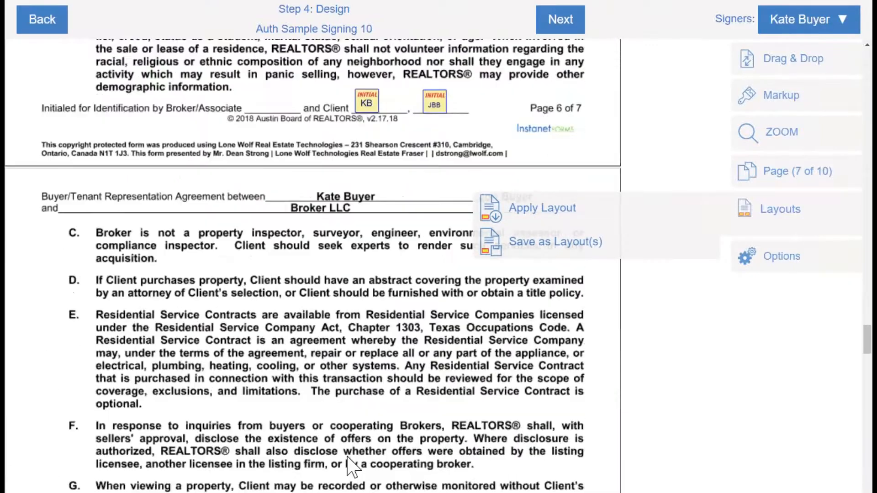
scroll(347, 457, down, 9)
key(ctrl)
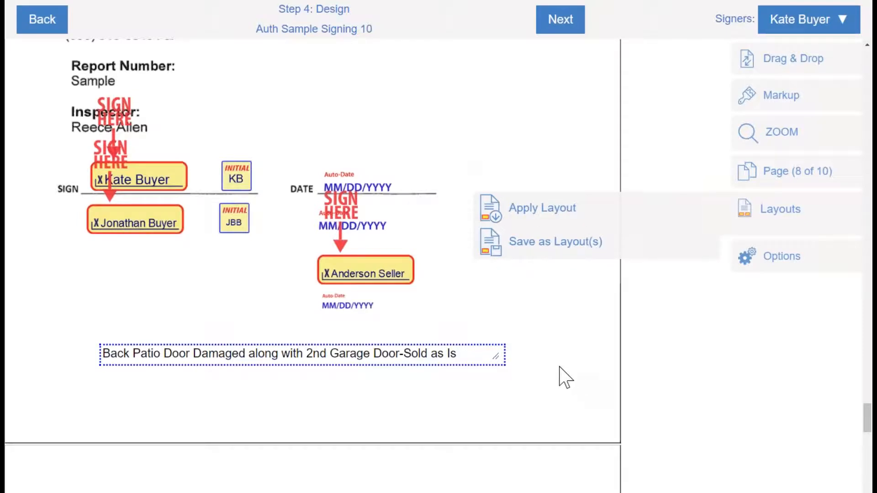
click(550, 247)
Review the design Options (Clear, Exit, Save Changes, Print/Download), then continue past the design step
click(772, 257)
key(ctrl)
key(ctrl)
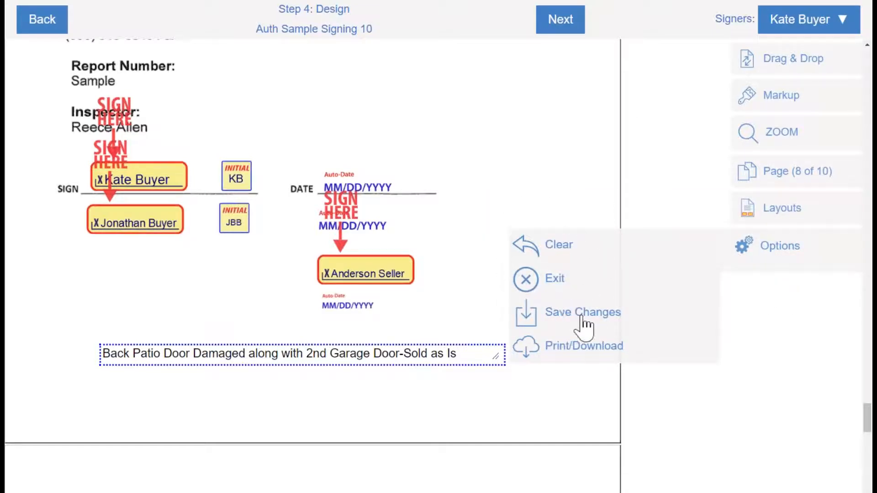
click(588, 355)
click(585, 106)
click(569, 25)
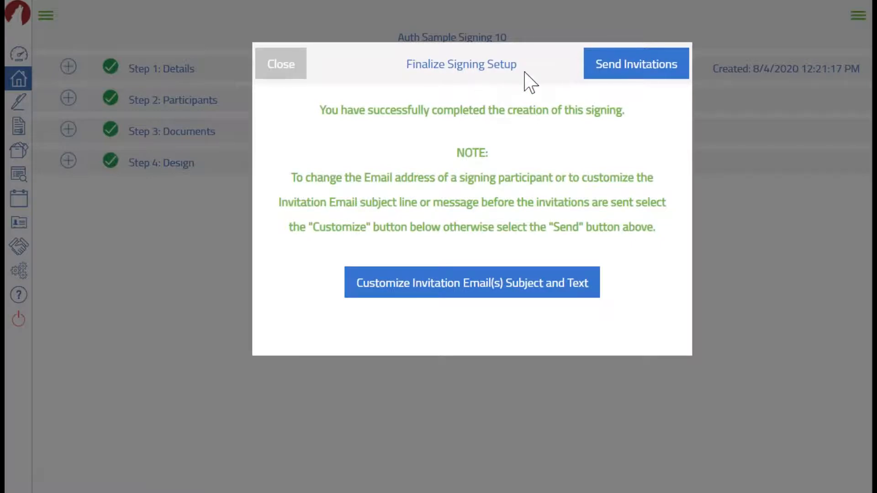
Bring up Finalize Signing Setup, confirming all four setup steps for Auth Sample Signing 10 are complete
click(630, 75)
Open the invitation email customization and scroll down to the reviewer's entry
click(466, 289)
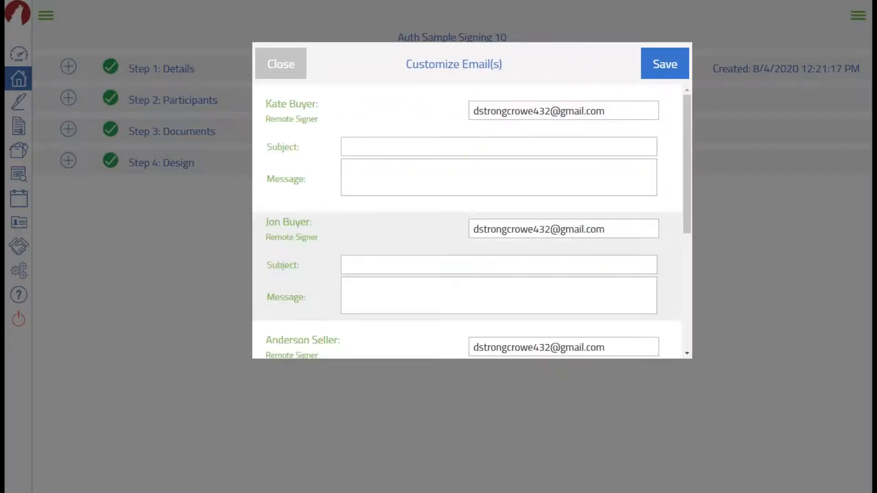
click(372, 151)
click(360, 147)
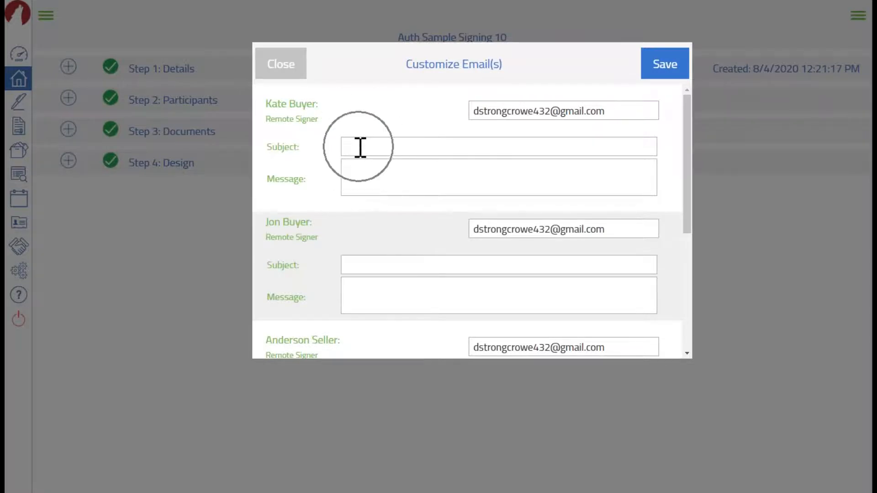
scroll(360, 148, down, 1)
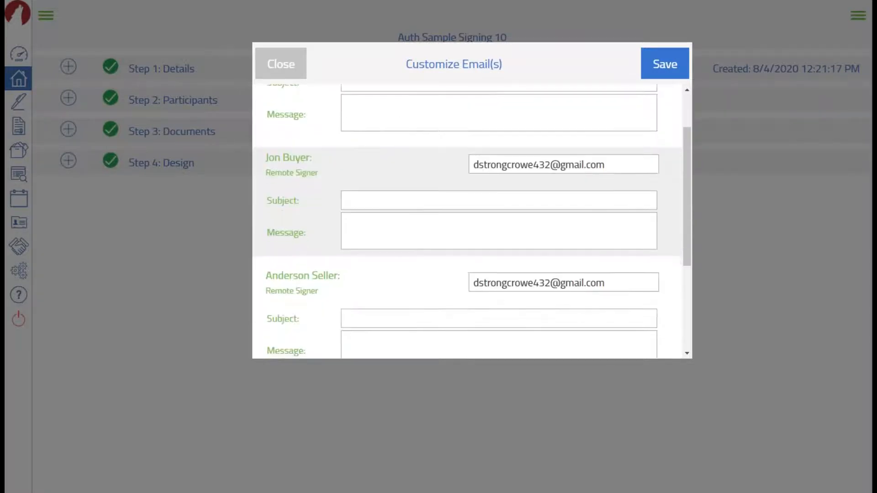
scroll(360, 148, down, 1)
scroll(360, 148, down, 1)
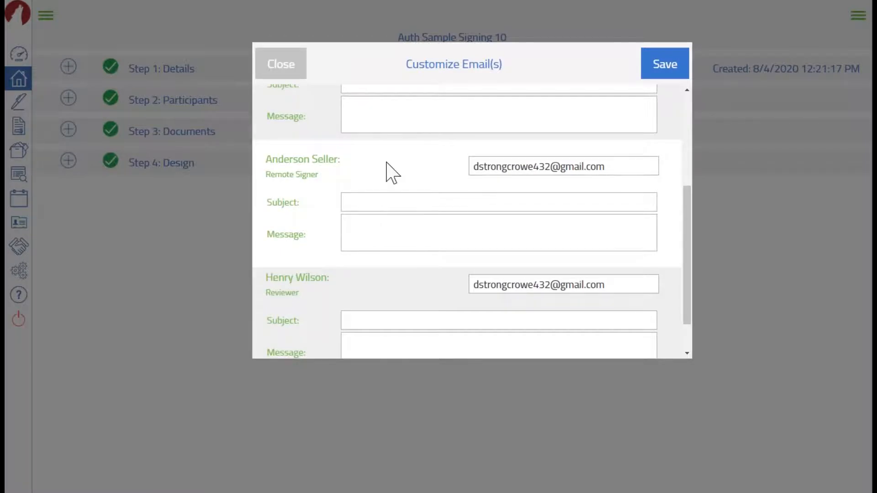
scroll(392, 173, down, 1)
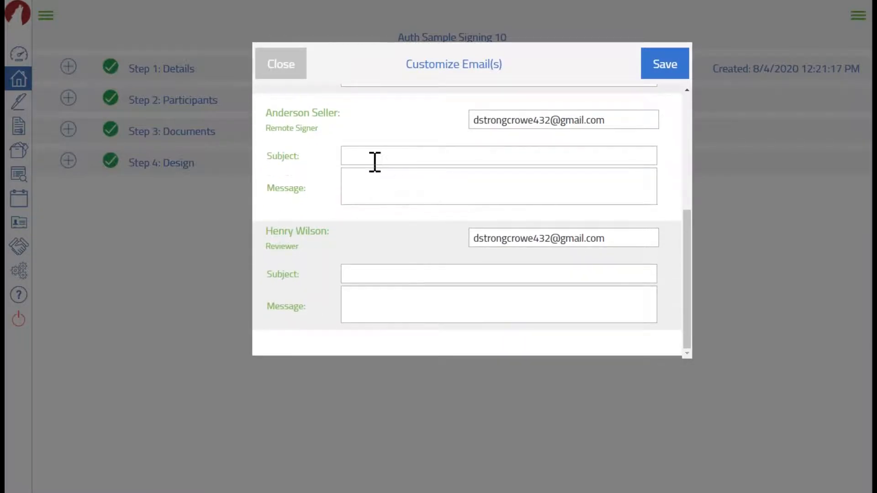
Give the reviewer subject 'Plz Review ASAP' and message 'Want to make sure everything is legit, Thanks!!', then save
click(380, 273)
text(Pl)
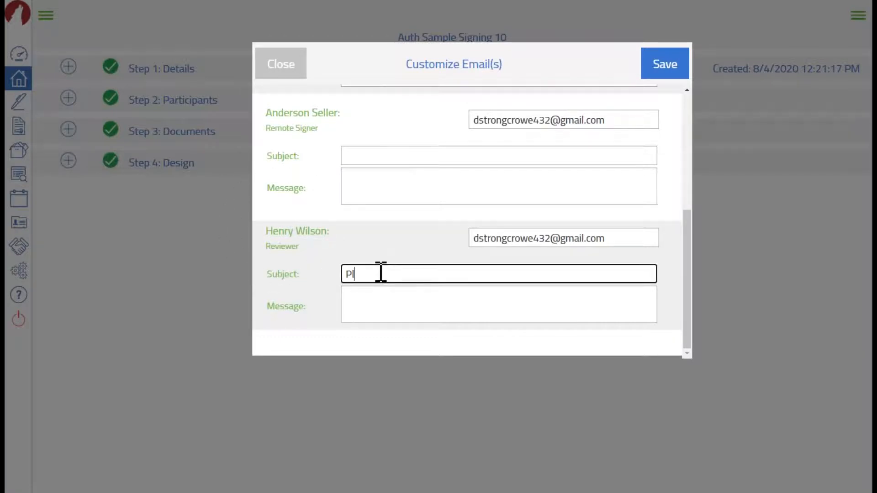
text(z Review ASAP)
click(400, 297)
text(Wa)
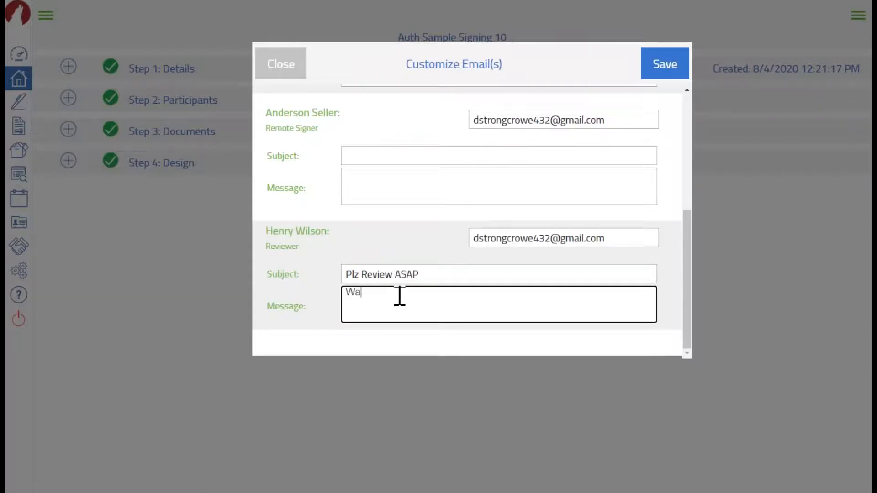
text(nt to make sure everything is legit,   THanks)
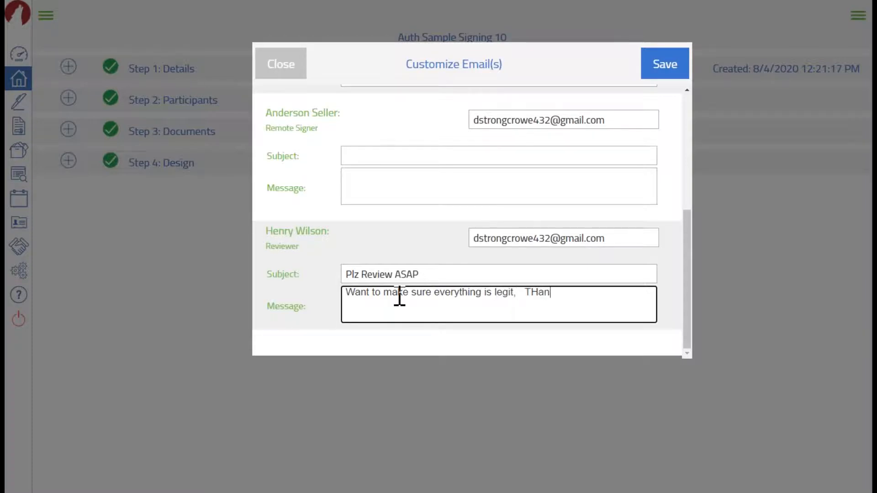
key(BackSpace)
key(BackSpace)
key(BackSpace)
key(BackSpace)
key(BackSpace)
text(hanks!!)
click(658, 73)
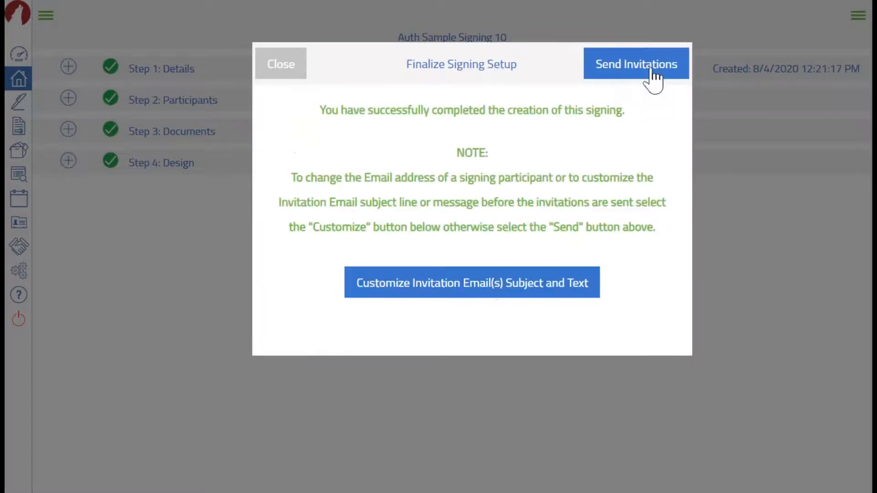
Send the signing invitations to all participants and dismiss the sent confirmation
click(652, 70)
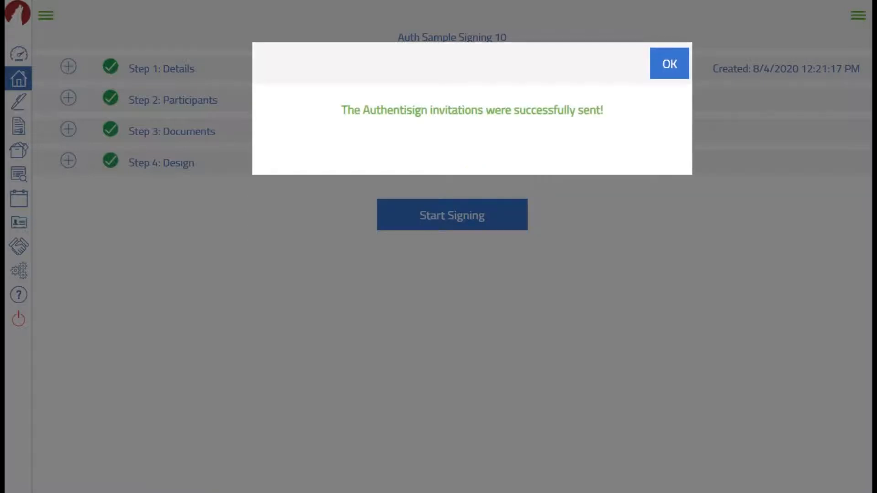
click(671, 72)
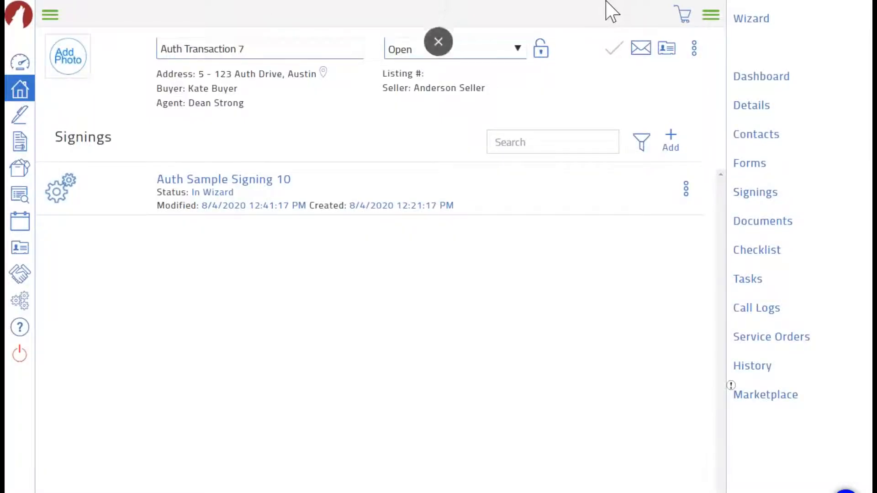
Exit full-screen and reload the Signings page so Auth Sample Signing 10 shows In Progress
click(438, 42)
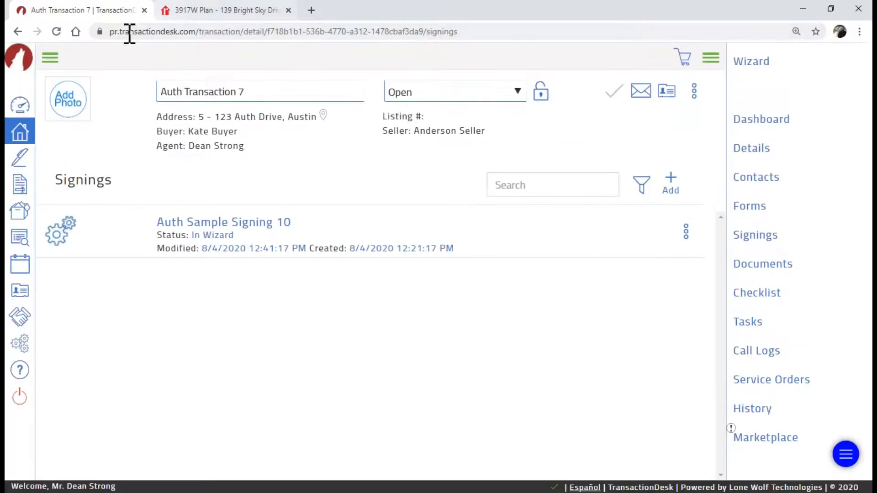
click(56, 31)
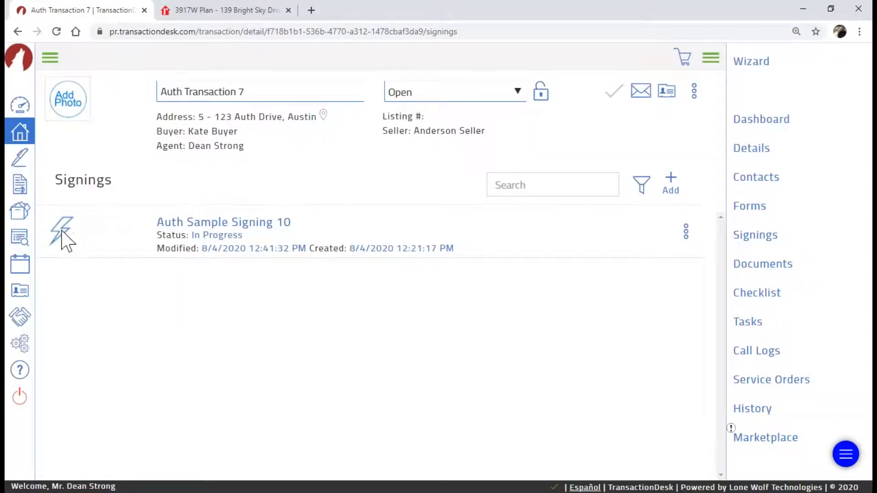
key(ctrl)
key(ctrl)
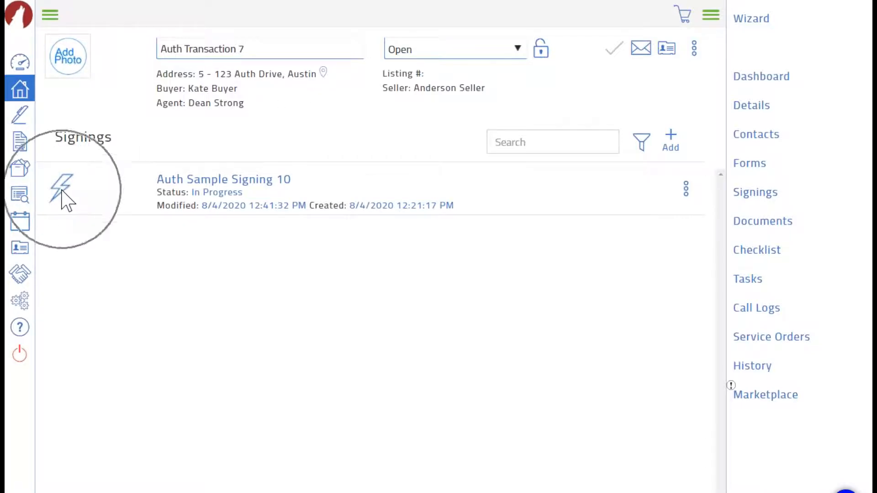
Open Auth Sample Signing 10's details, review its four pending participants, and view the Original Document
click(224, 185)
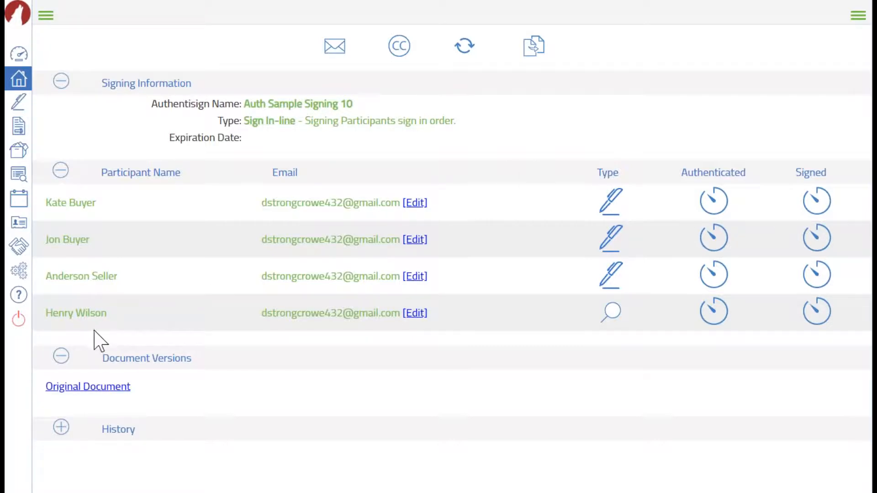
click(148, 361)
click(87, 394)
click(96, 402)
click(76, 388)
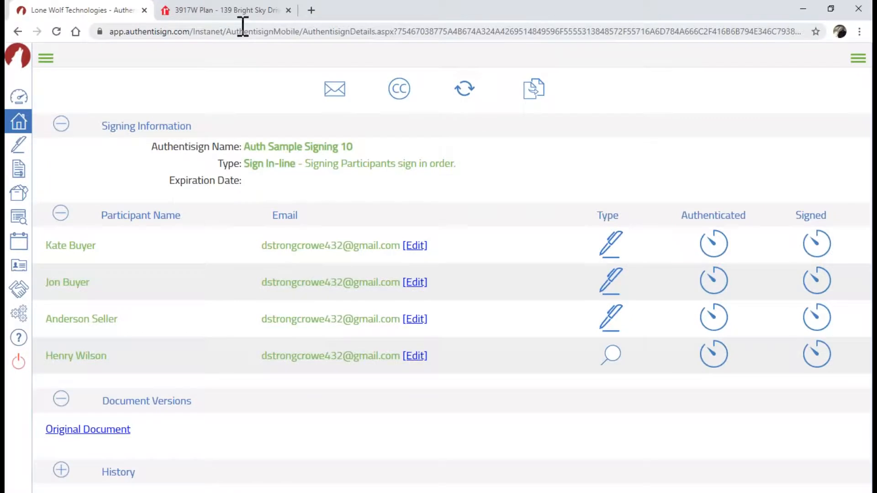
Open the Gmail inbox in a new browser tab
click(312, 10)
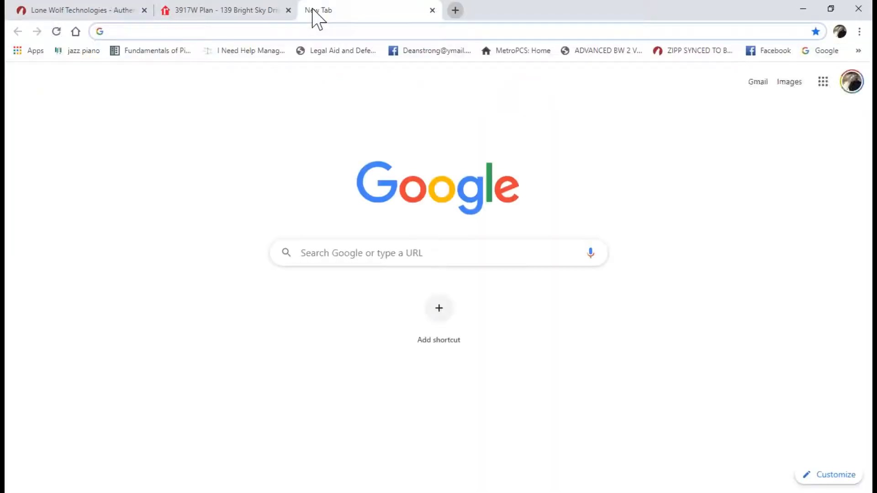
text(gm)
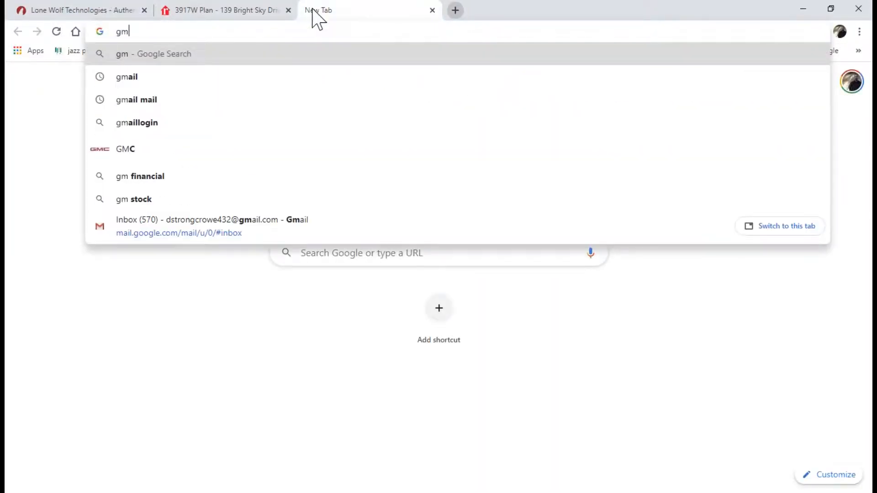
text(ail)
key(Down)
key(Down)
key(Down)
key(Down)
key(Down)
key(Down)
key(Down)
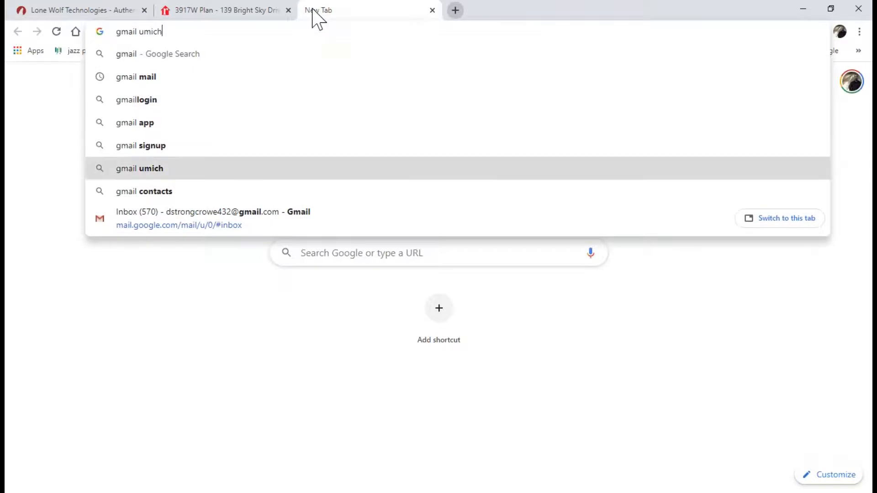
key(Return)
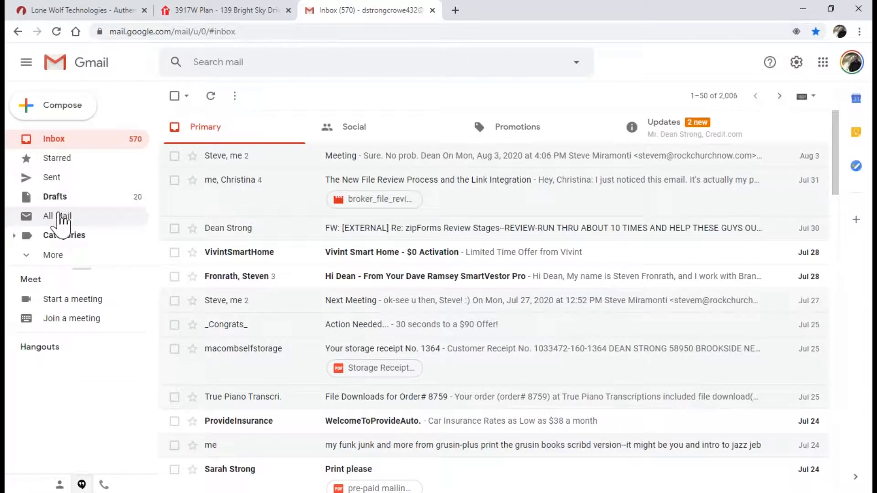
Open the 'Your signature is requested: Auth Sample Signing 10' email from All Mail and scroll to its text
click(60, 217)
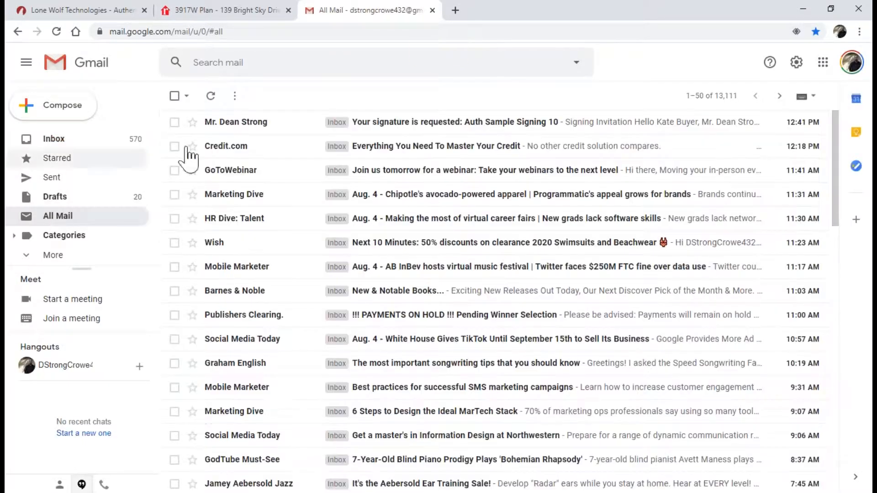
click(442, 124)
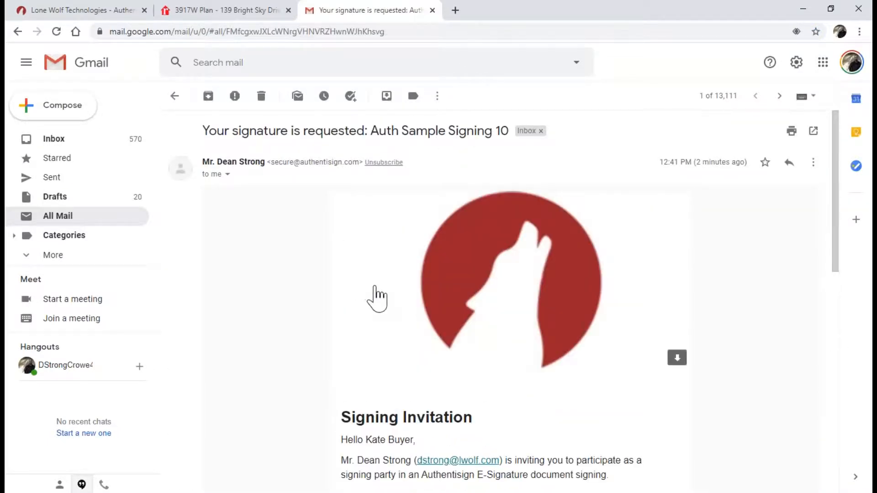
scroll(376, 297, down, 5)
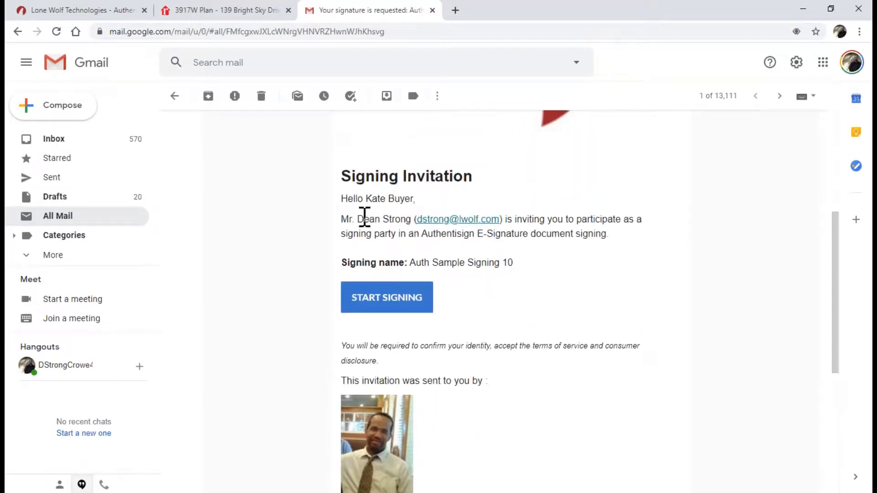
scroll(373, 256, down, 1)
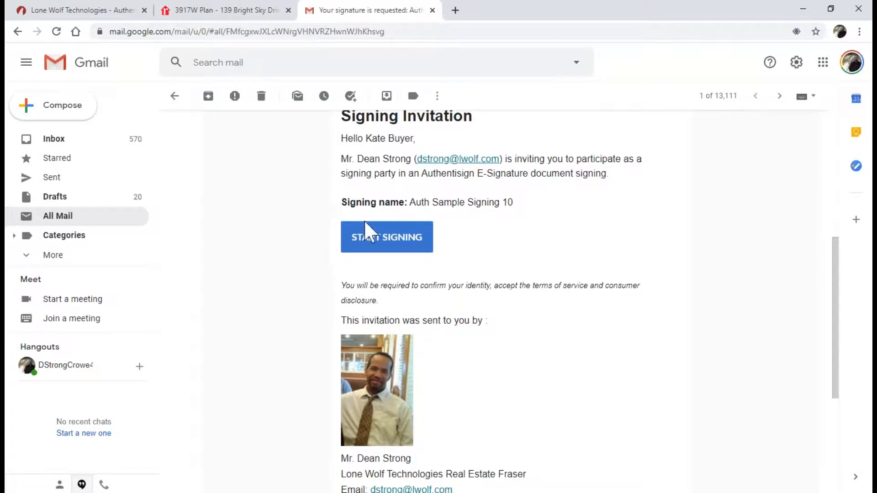
Start signing from the invitation and save a script-font signature style
click(383, 241)
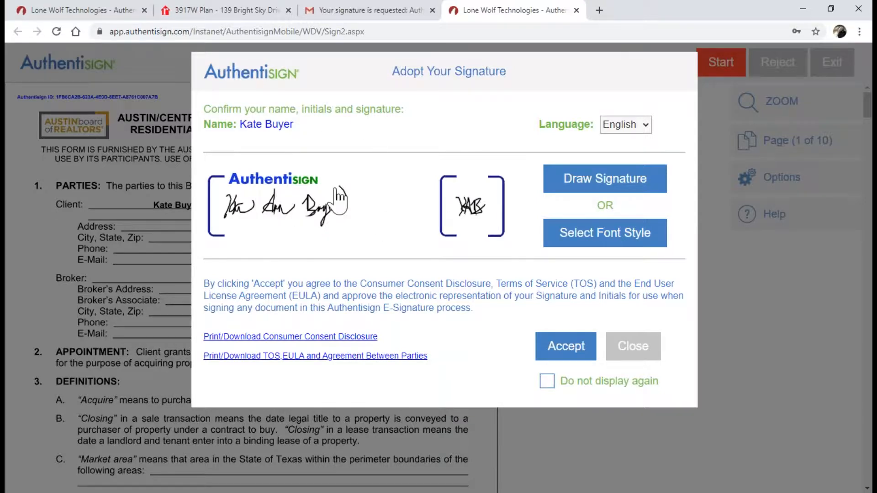
click(603, 241)
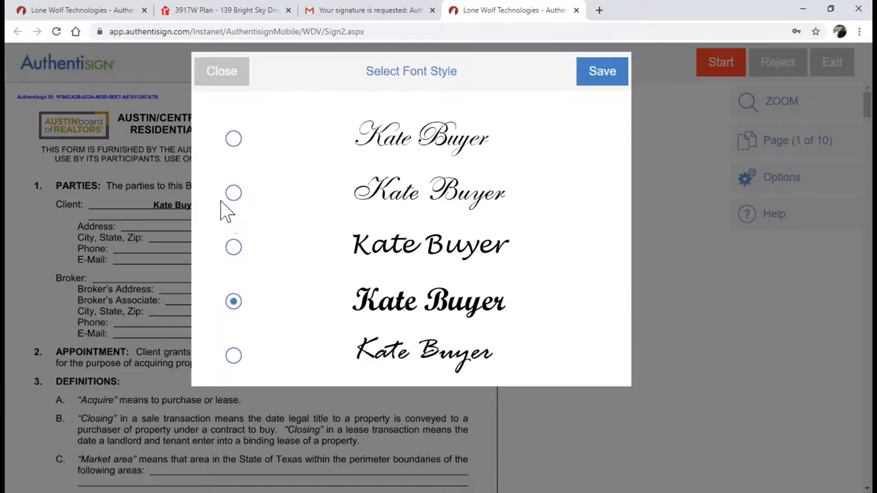
click(607, 83)
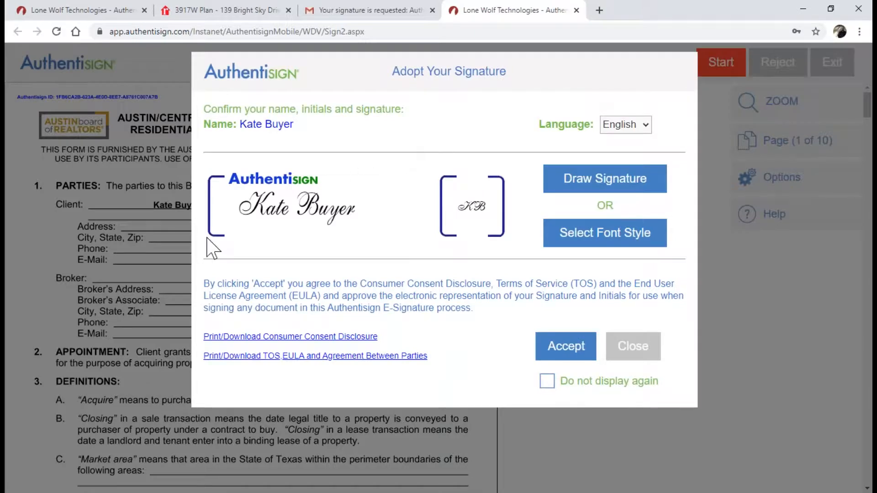
Review the consumer consent disclosure and accept the adopted signature and initials
click(317, 215)
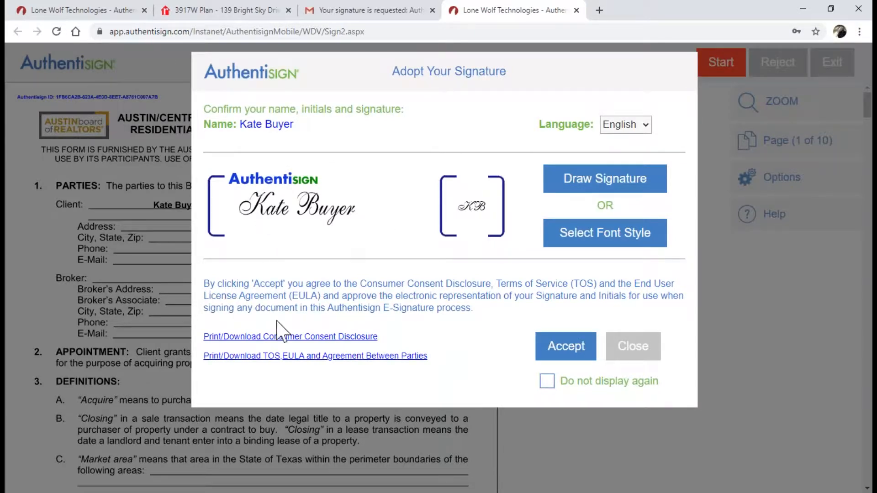
click(277, 337)
click(278, 343)
click(567, 351)
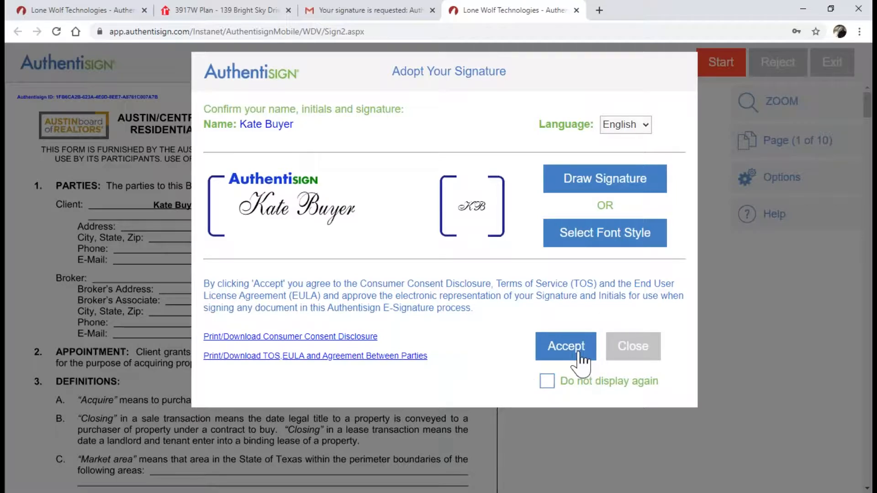
click(579, 352)
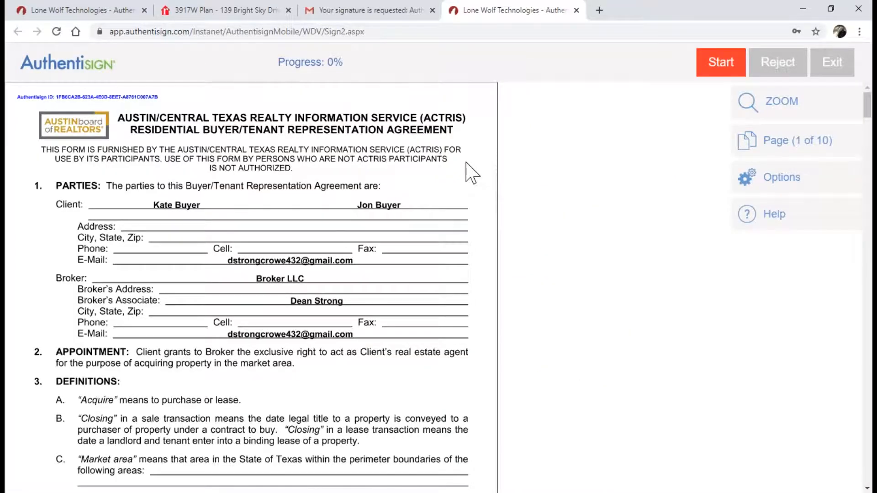
Scroll through the agreement and begin stepping through the required signing fields
scroll(470, 173, down, 13)
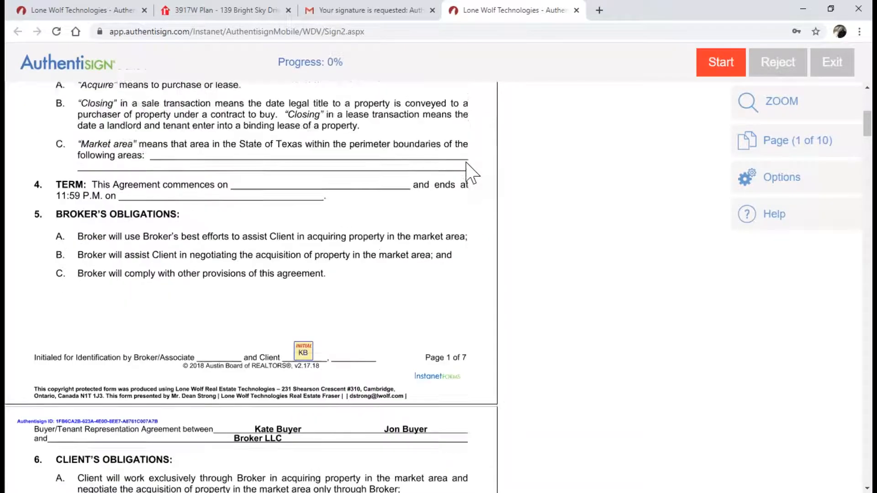
scroll(470, 172, down, 20)
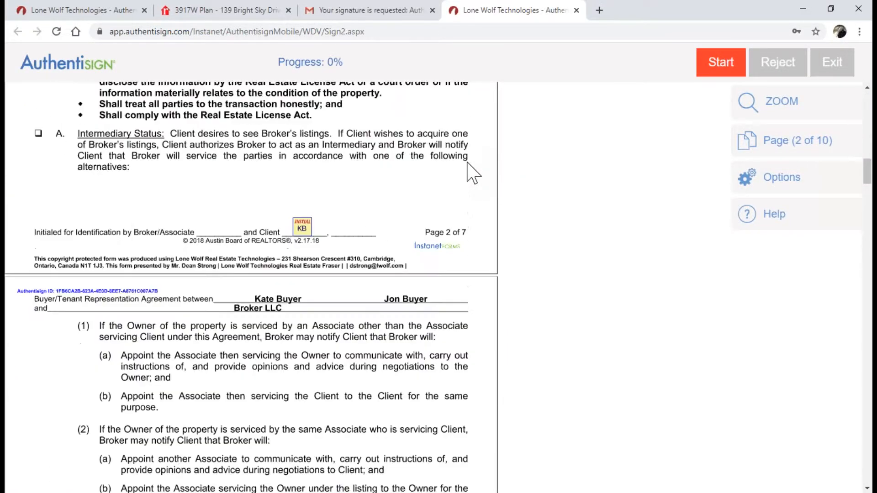
scroll(470, 172, down, 14)
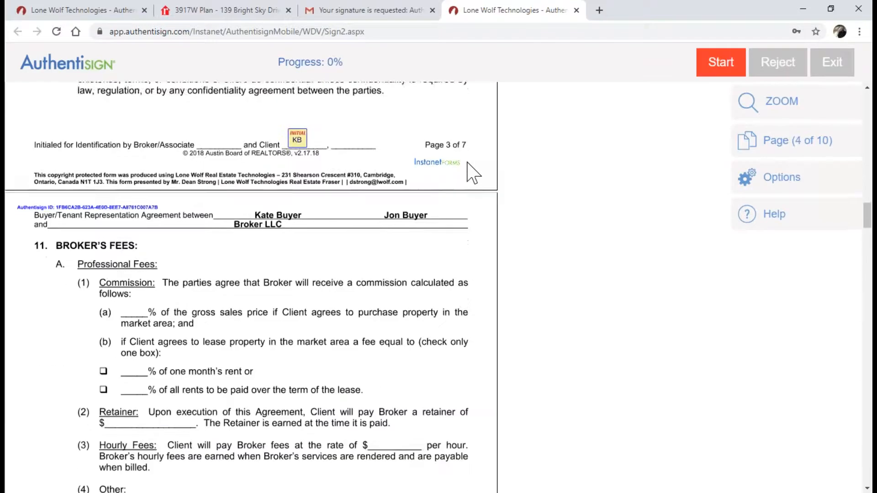
scroll(473, 173, up, 4)
scroll(477, 172, up, 20)
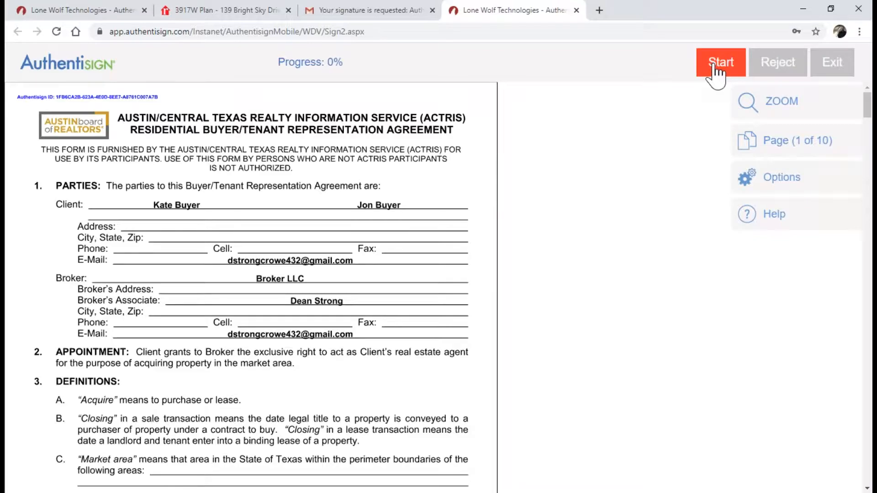
click(716, 72)
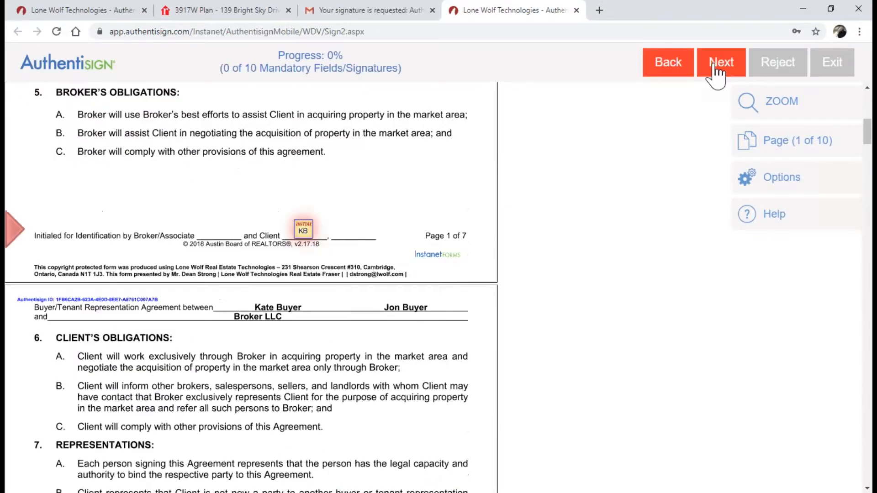
Initial the footers of pages 1–7 and sign the client signature line on page 7
click(307, 229)
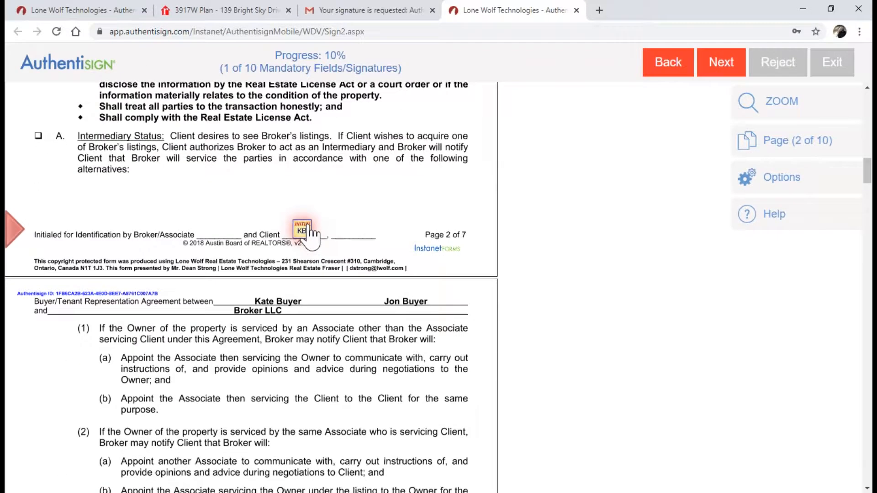
click(305, 231)
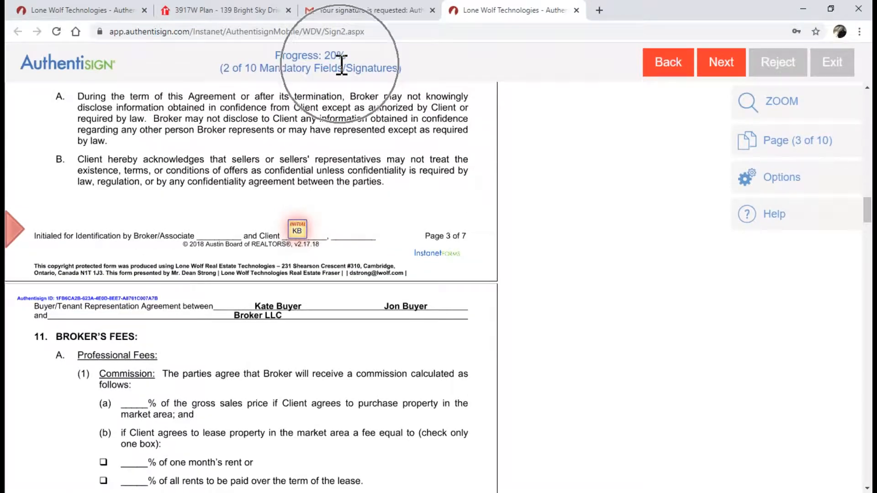
click(298, 228)
click(299, 228)
click(300, 231)
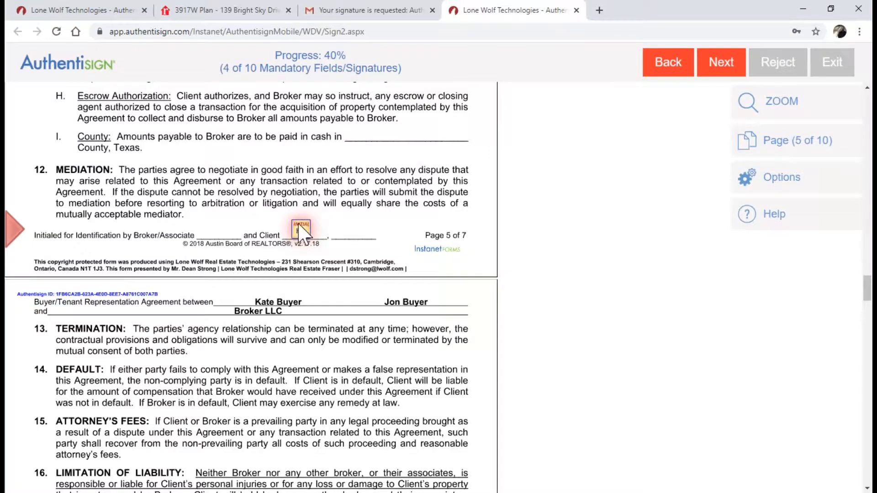
click(301, 231)
click(328, 286)
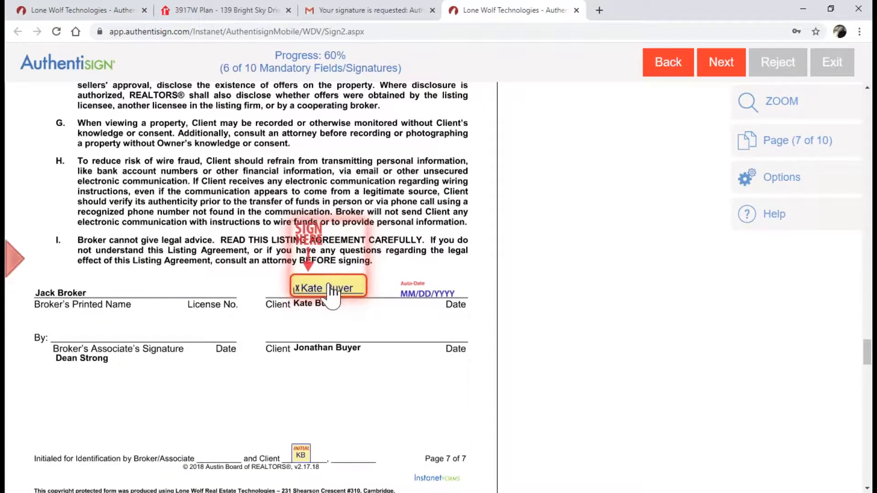
click(303, 230)
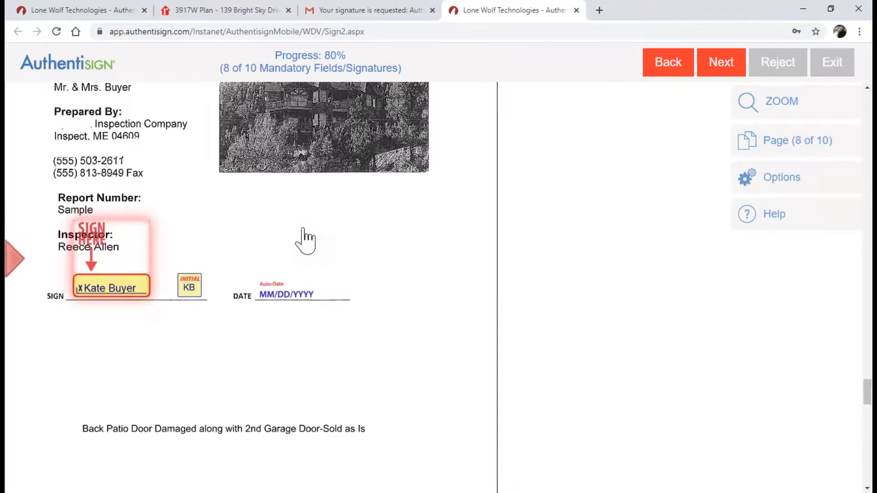
Sign and initial the inspection report page, fill the last initials, and complete signing
click(112, 289)
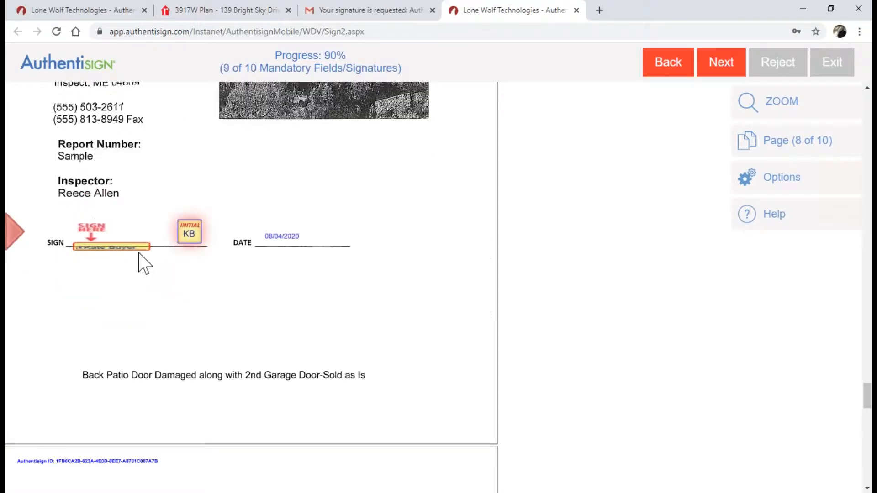
click(190, 234)
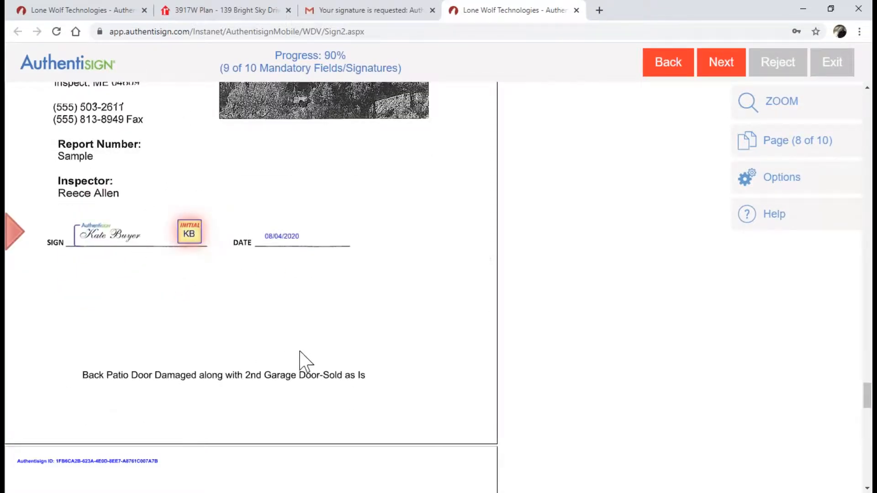
click(191, 235)
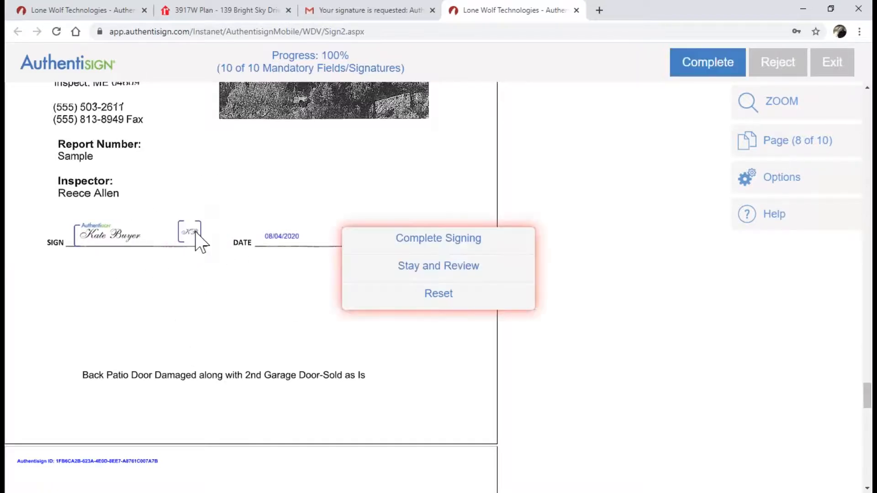
click(439, 240)
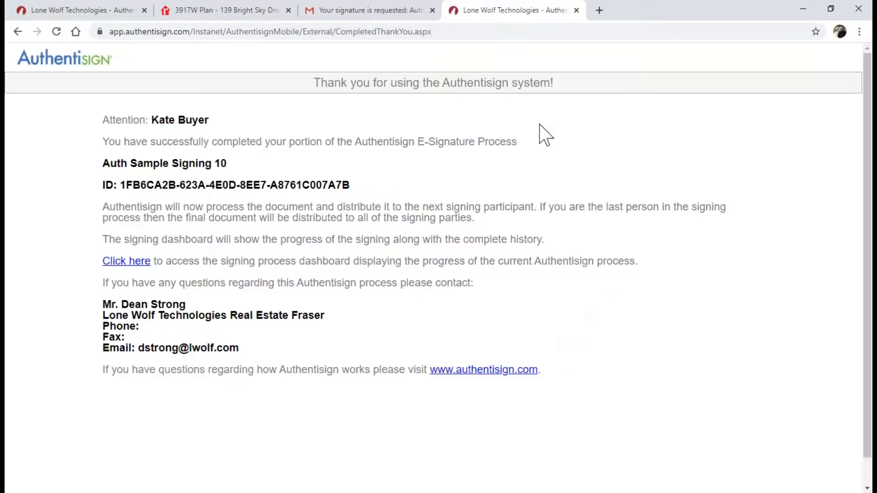
Close the signing tab, refresh the first tab, and reopen Auth Sample Signing 10's details
click(577, 10)
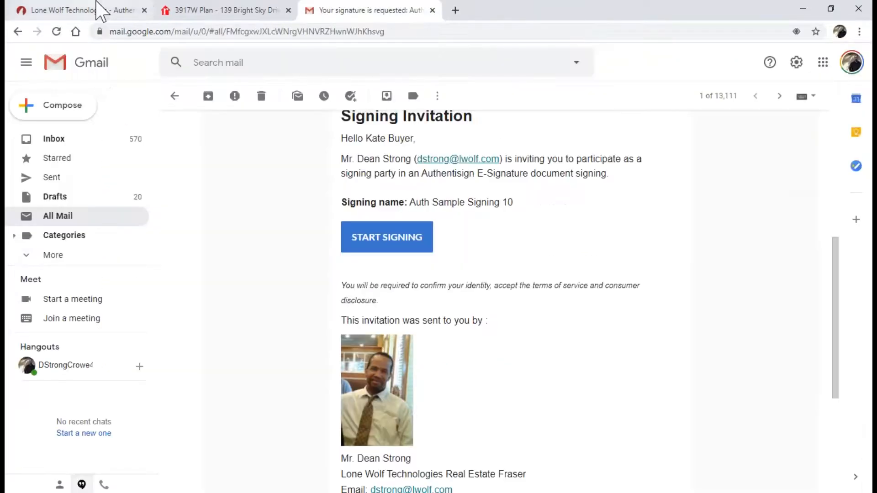
click(98, 9)
click(56, 31)
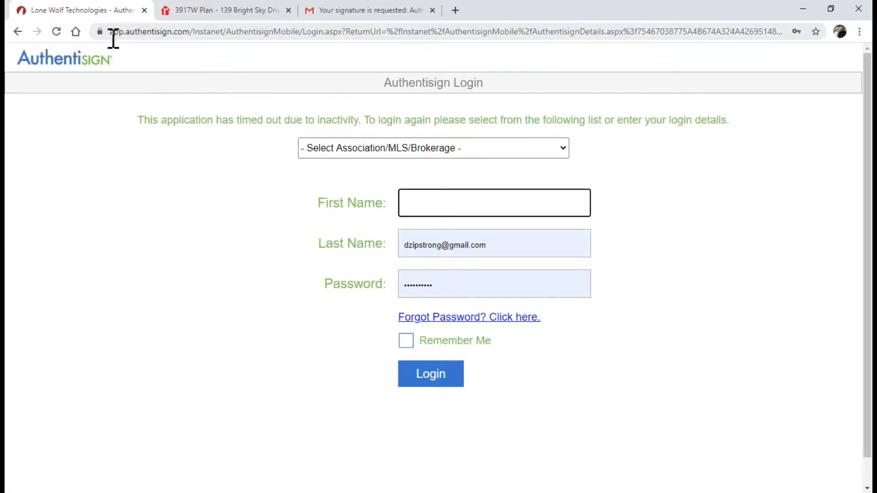
click(19, 33)
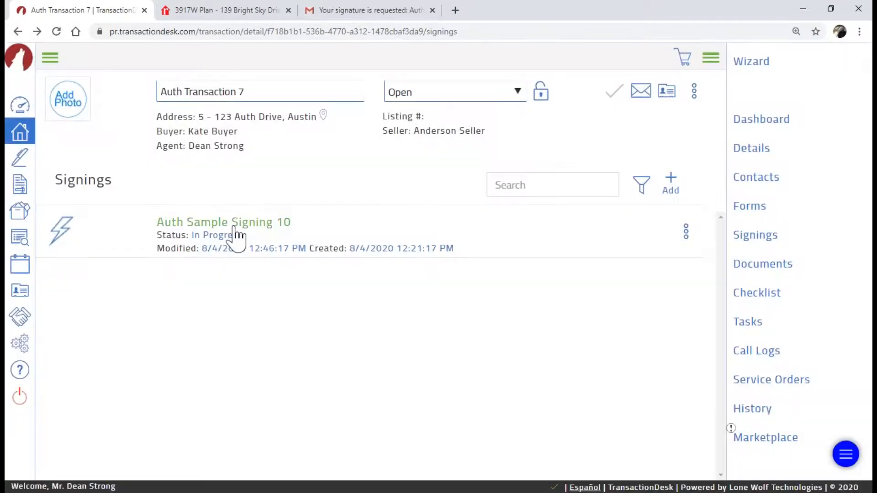
click(234, 227)
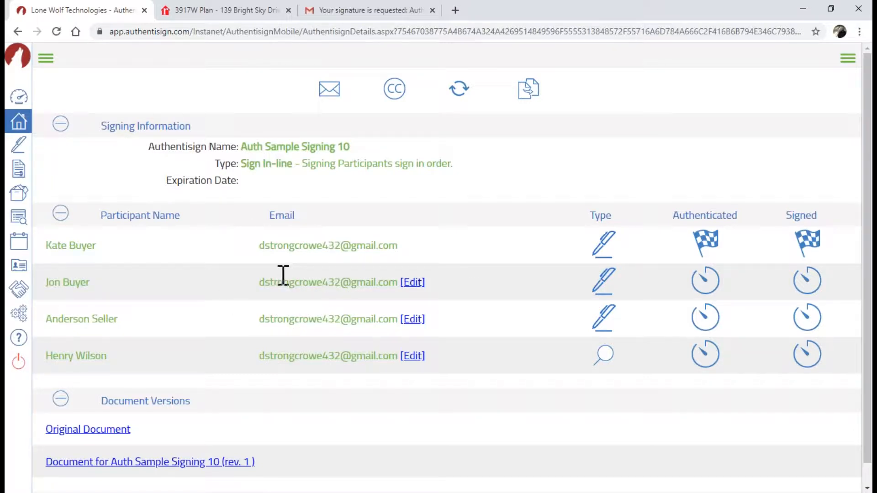
Review the participant table showing the first buyer signed, then return to the Gmail invitation
click(413, 283)
click(327, 295)
click(416, 285)
click(706, 246)
click(708, 275)
click(716, 281)
Open the second buyer's 'Your signature is requested' email from All Mail and start signing
click(329, 11)
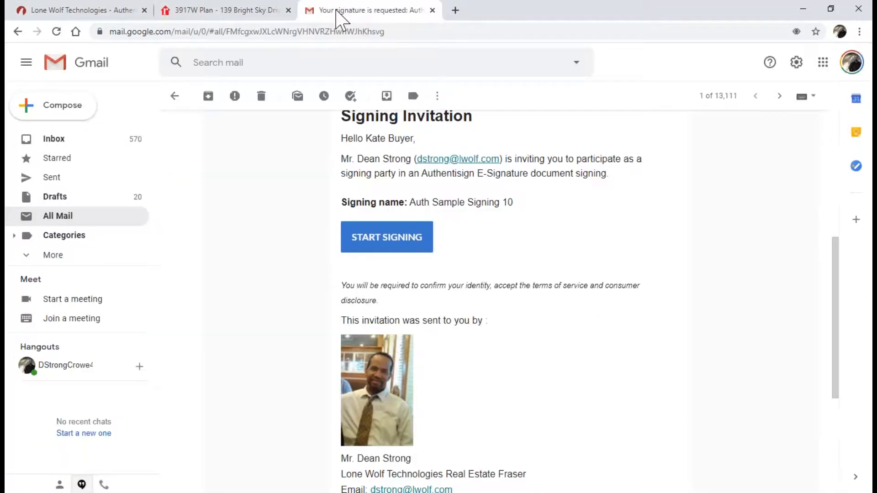
click(54, 138)
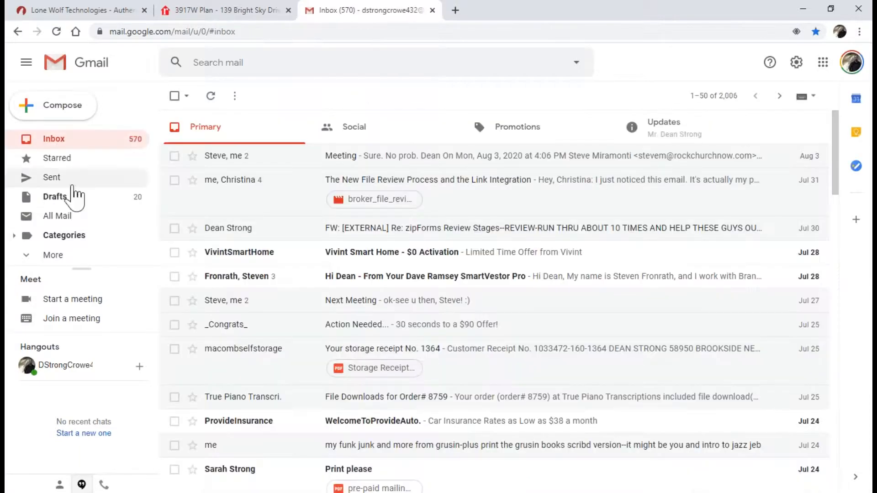
click(64, 219)
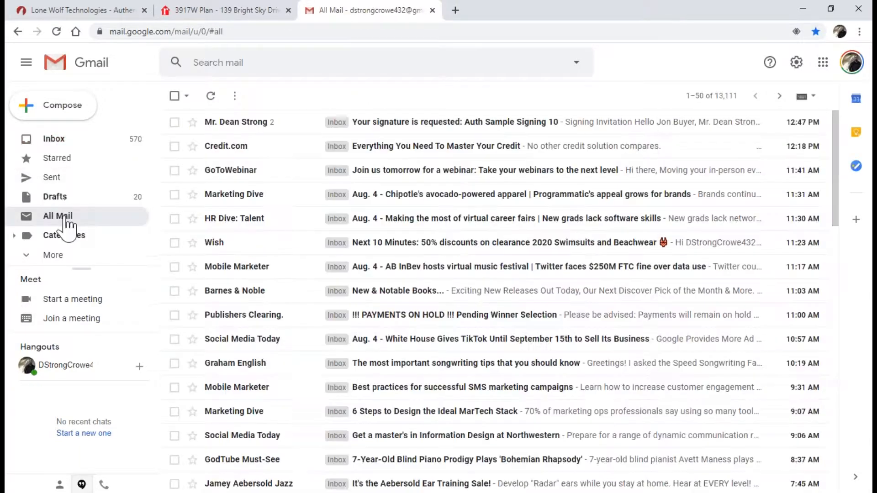
click(389, 122)
scroll(421, 213, down, 6)
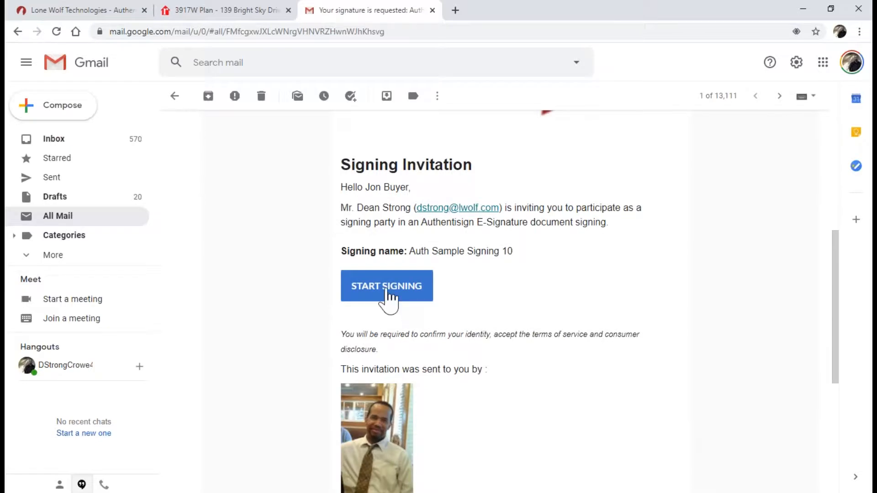
click(387, 296)
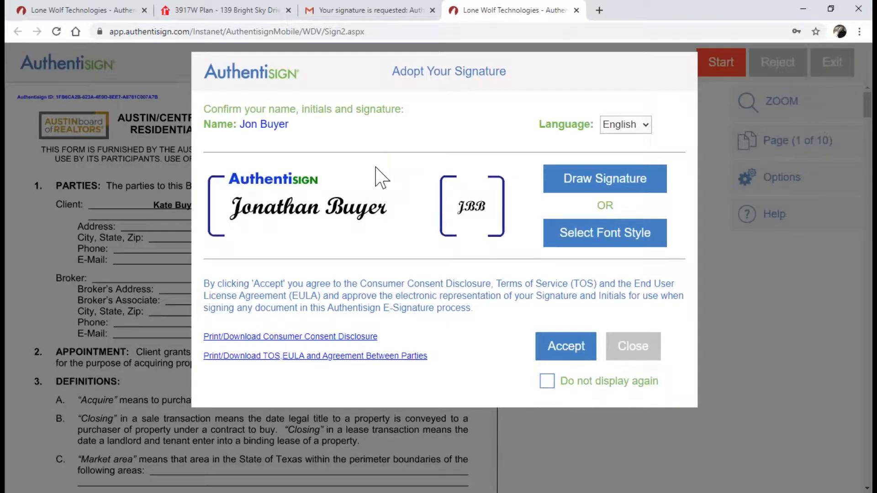
Draw a custom signature and JB initials for the second buyer and adopt them
click(259, 216)
click(589, 185)
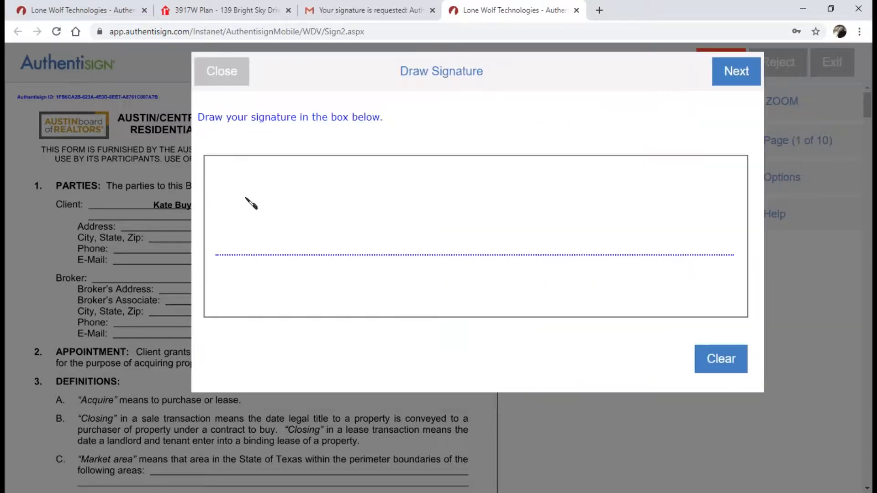
mouse_move(254, 250)
mouse_down()
mouse_move(288, 188)
mouse_move(286, 255)
mouse_up()
mouse_move(237, 299)
mouse_down()
mouse_move(288, 244)
mouse_move(341, 250)
mouse_move(348, 235)
mouse_move(413, 244)
mouse_move(405, 223)
mouse_move(500, 241)
mouse_move(532, 231)
mouse_move(533, 248)
mouse_move(555, 273)
mouse_move(585, 250)
mouse_move(602, 219)
mouse_up()
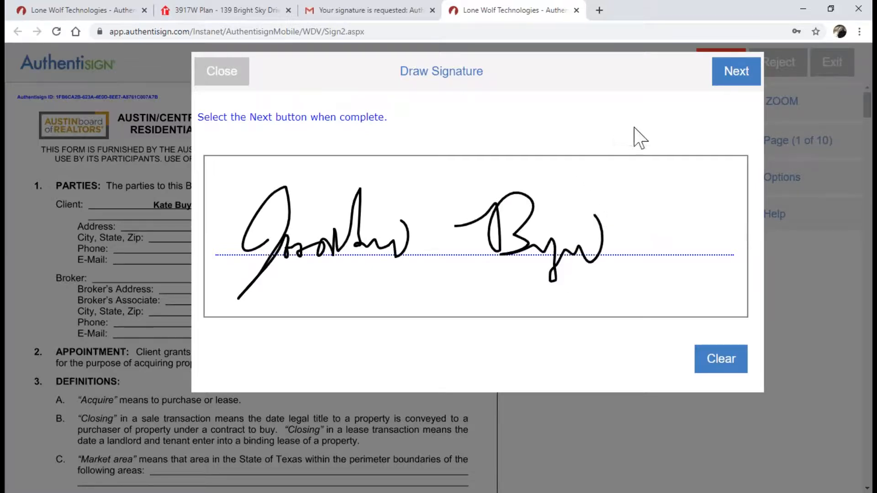
click(731, 74)
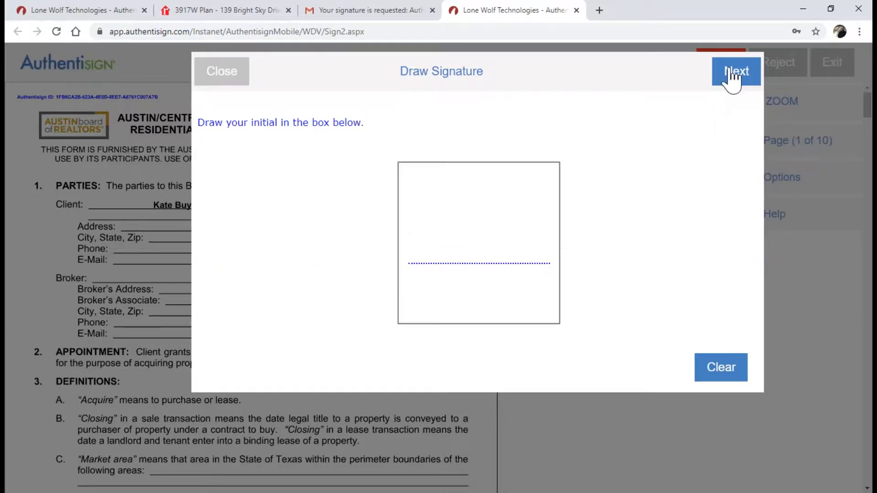
mouse_move(463, 255)
mouse_down()
mouse_move(481, 218)
mouse_move(457, 284)
mouse_move(496, 267)
mouse_move(505, 216)
mouse_move(496, 266)
mouse_up()
drag(535, 218, 495, 264)
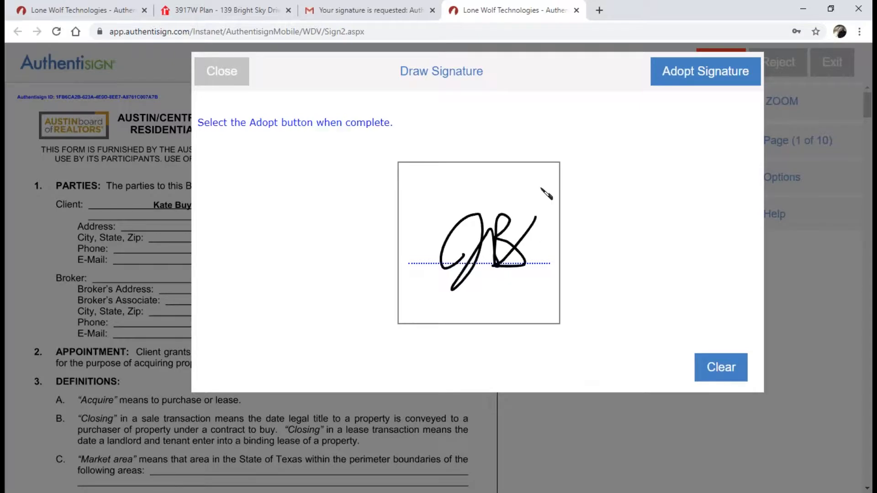
click(697, 84)
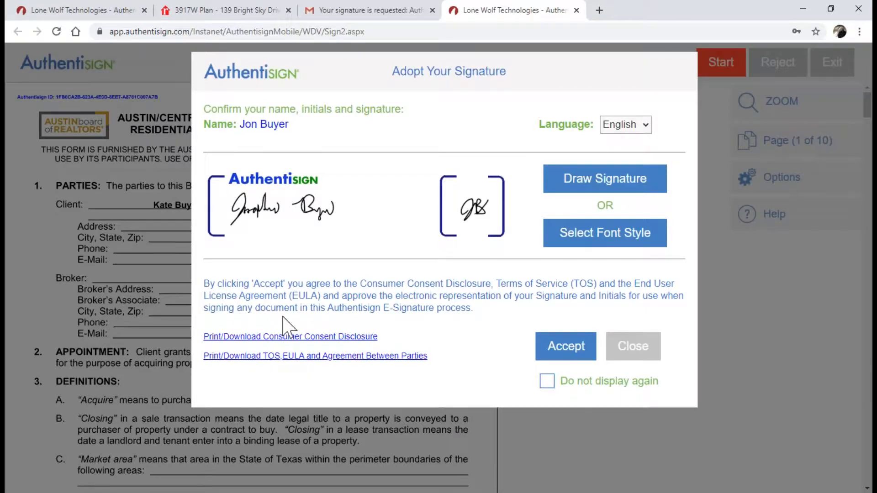
Accept the signature terms, start guided signing, and initial the first six required fields
click(565, 352)
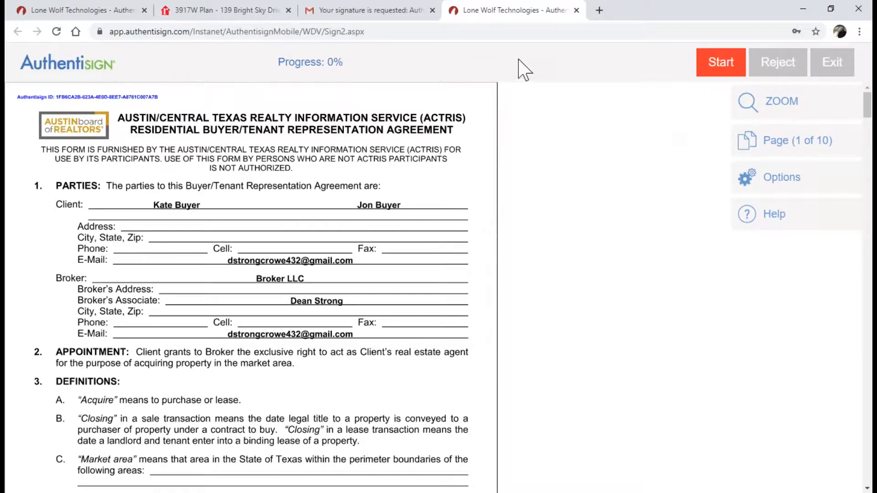
click(705, 68)
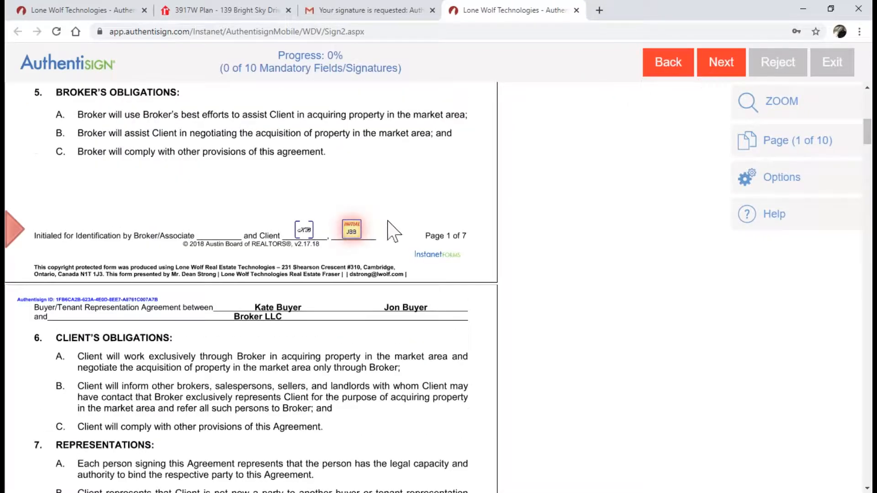
click(354, 230)
click(354, 230)
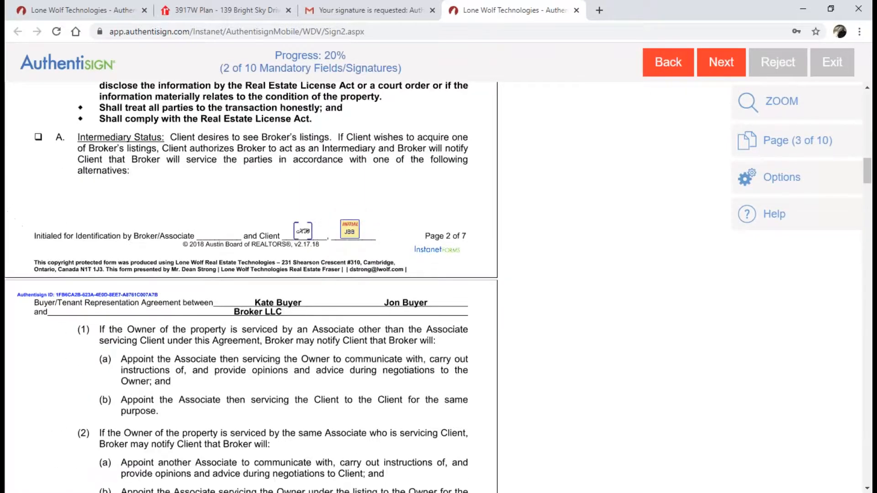
click(354, 230)
click(354, 231)
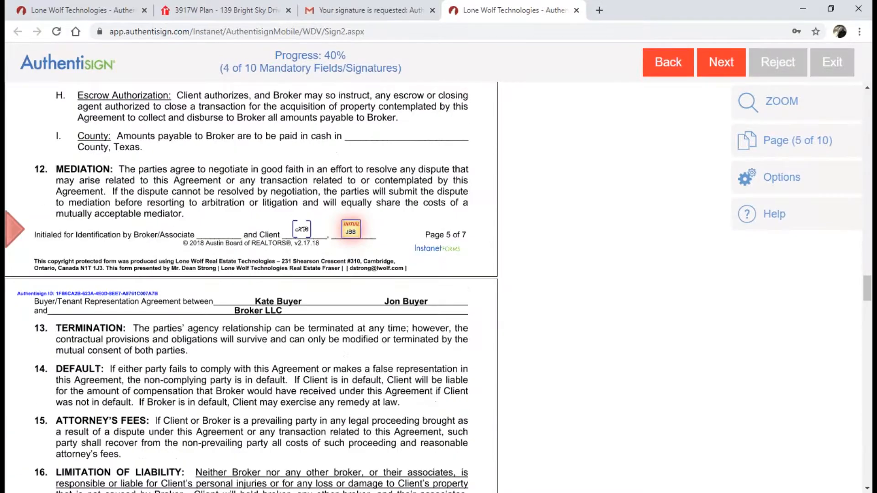
click(352, 230)
click(352, 231)
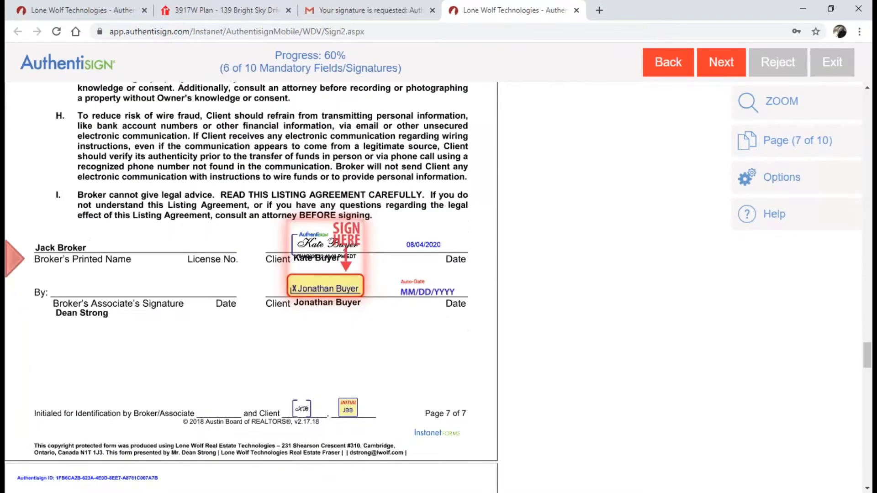
Sign the page 7 and inspection report lines, add the remaining initials, and complete signing without a password
click(341, 290)
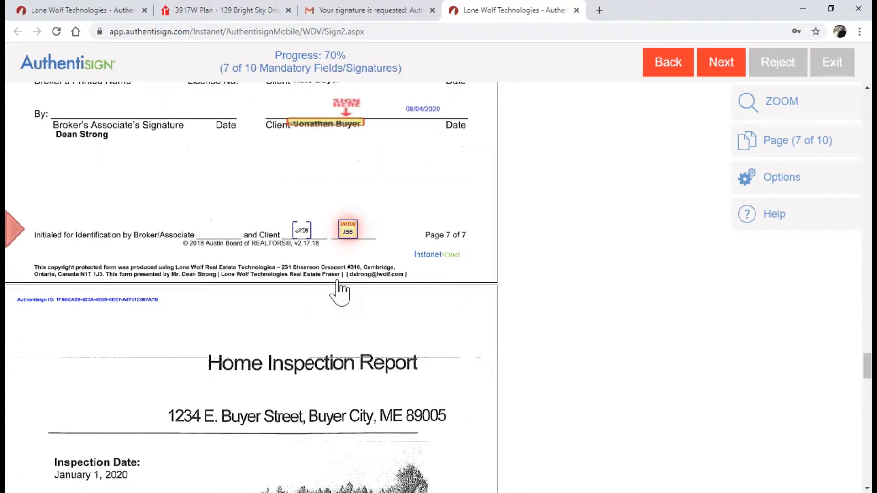
click(343, 231)
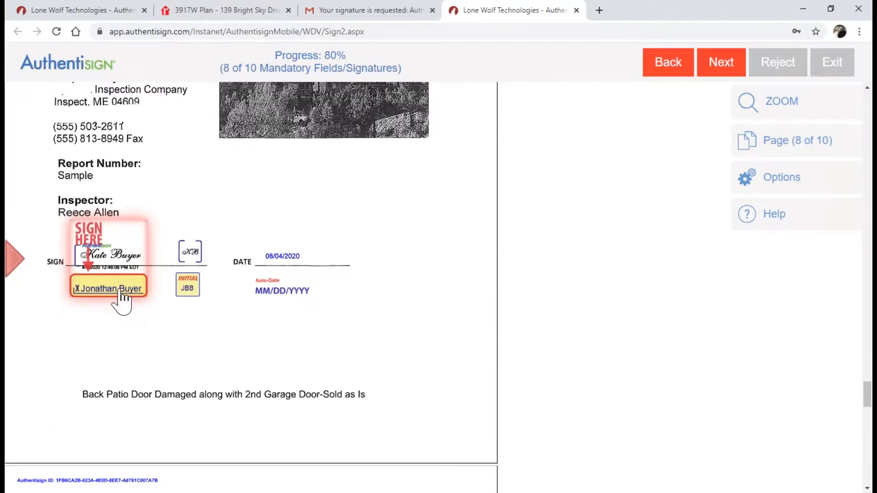
click(132, 293)
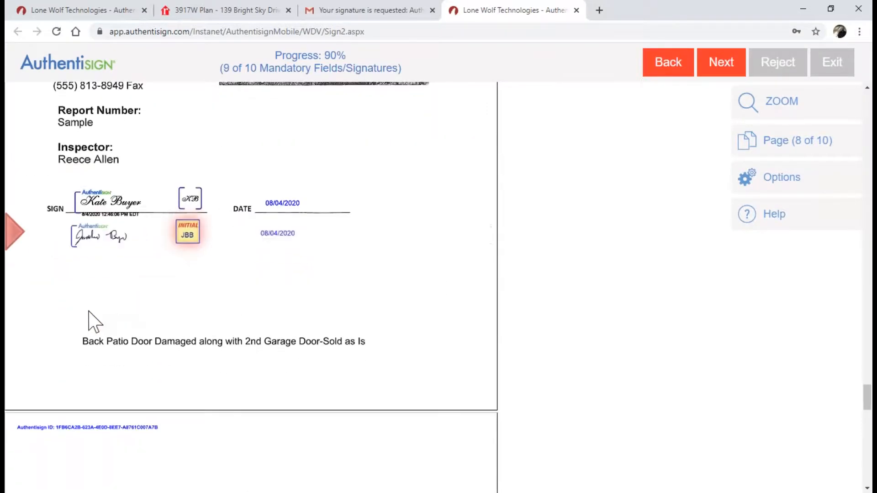
drag(89, 344, 295, 343)
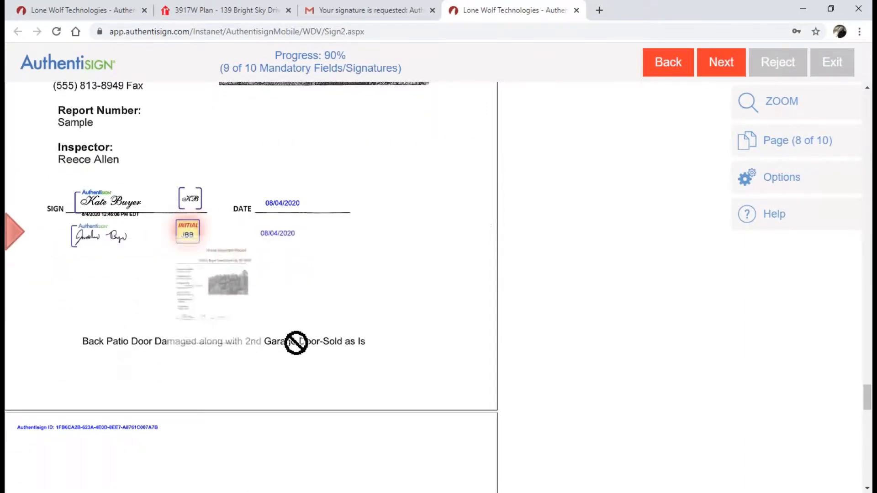
click(189, 240)
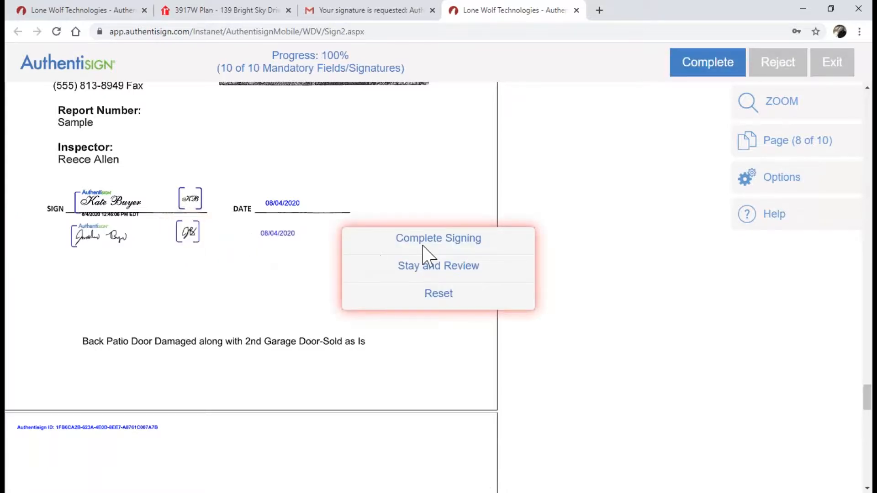
click(424, 244)
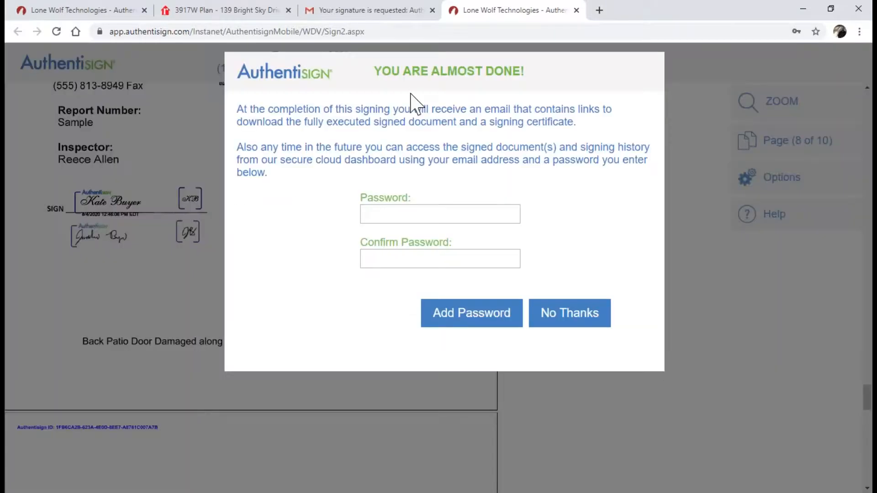
click(582, 320)
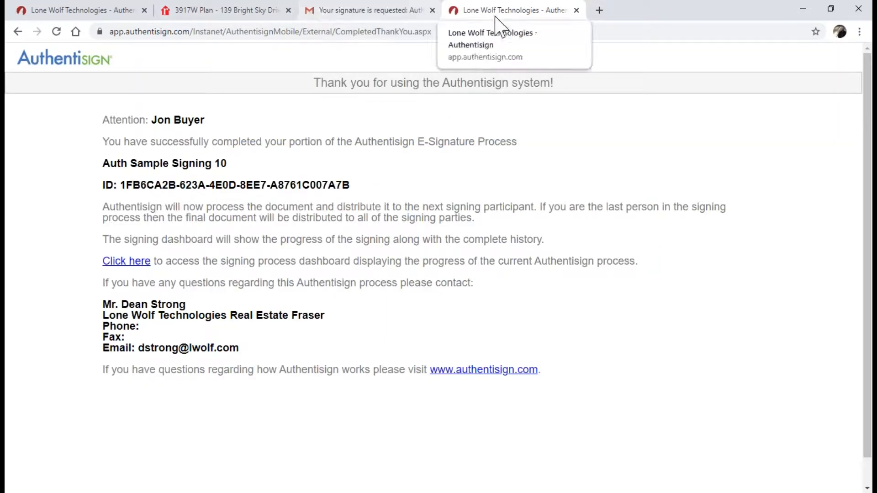
Close the finished signing tab, refresh the dashboard, and open Auth Sample Signing 10's details
click(576, 10)
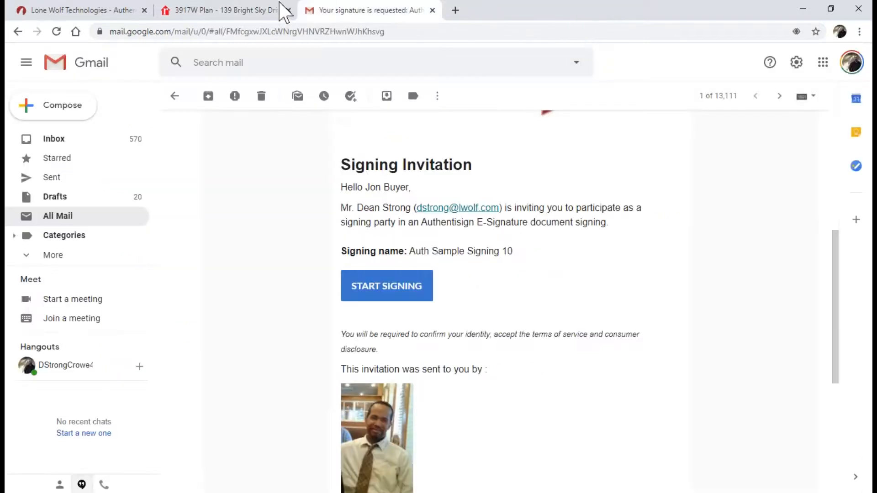
click(104, 10)
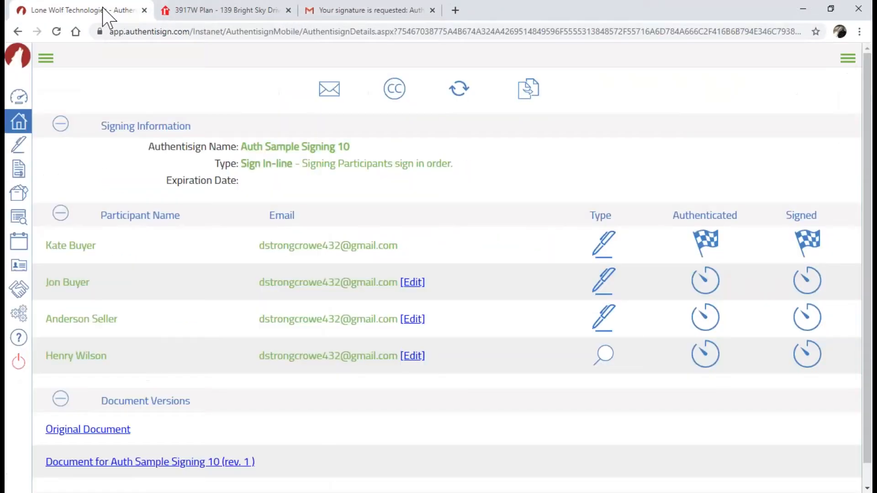
click(57, 32)
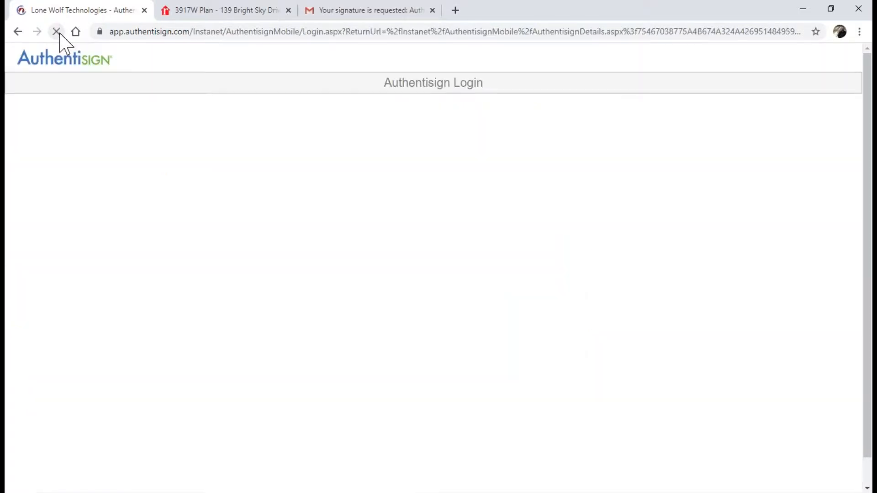
click(17, 32)
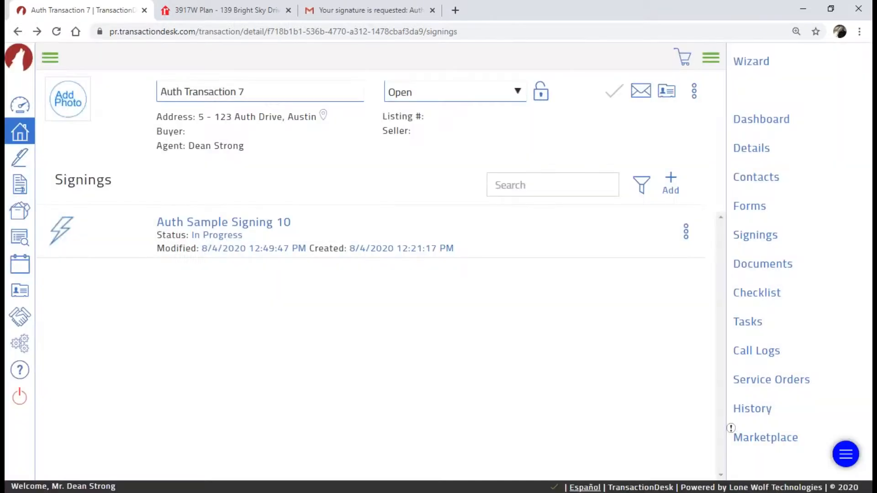
click(214, 223)
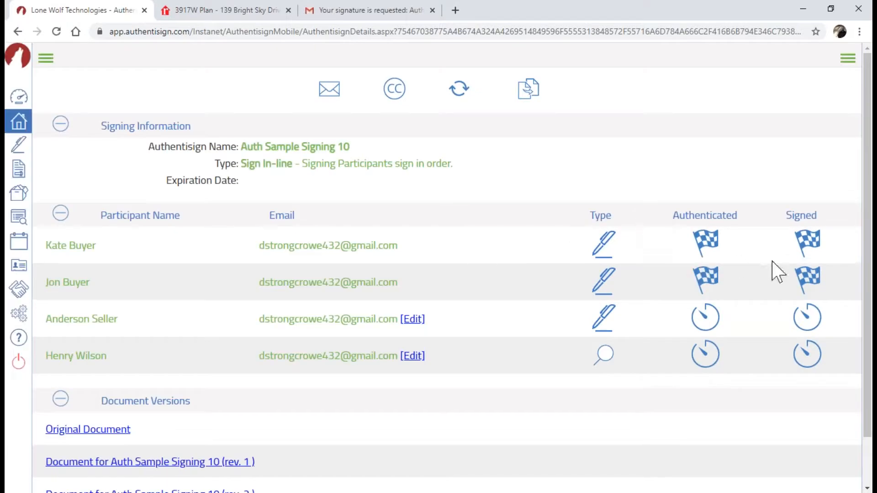
key(ctrl)
key(ctrl)
key(ctrl)
key(ctrl)
key(ctrl)
key(ctrl)
Find the seller's 'Your signature is requested' invitation in All Mail and start signing
click(333, 11)
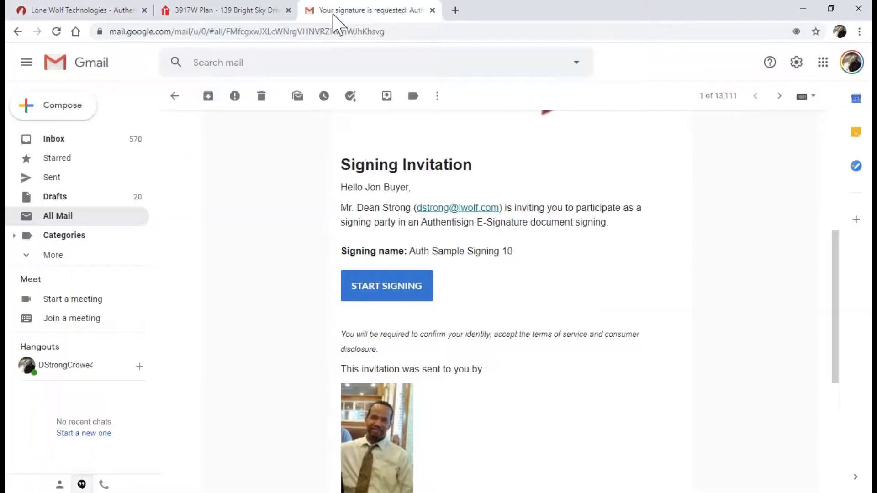
click(55, 140)
click(56, 217)
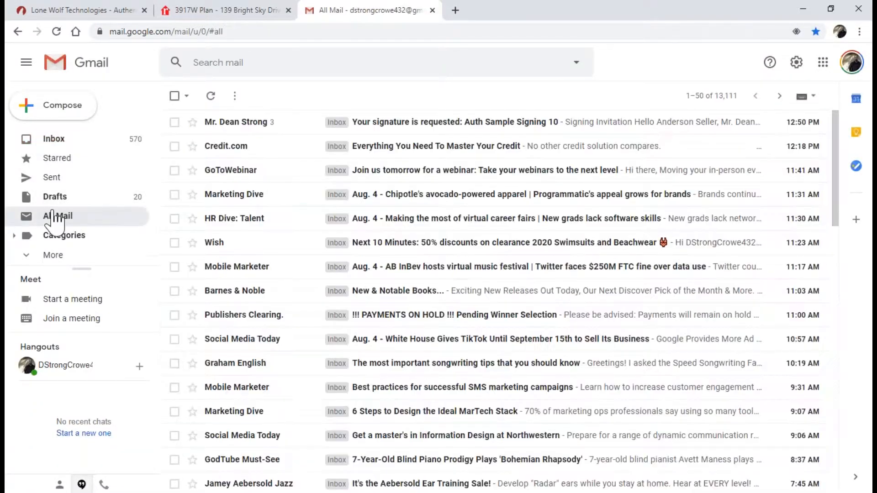
click(401, 129)
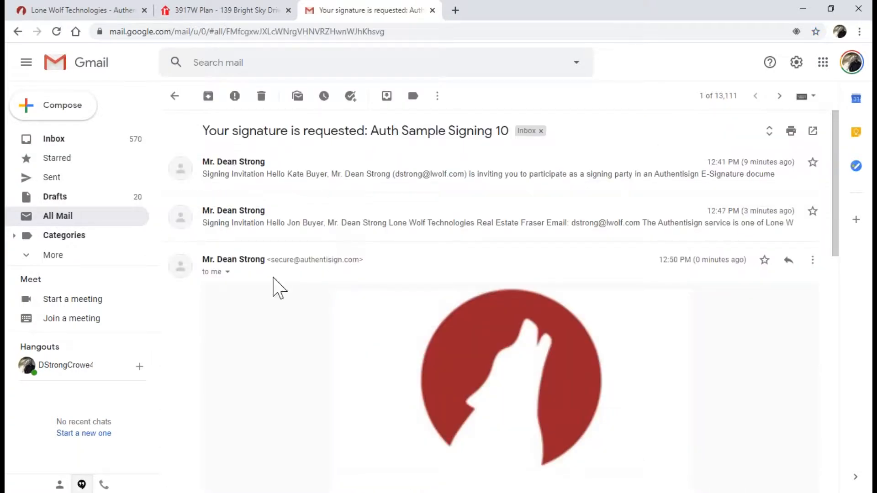
scroll(354, 276, down, 6)
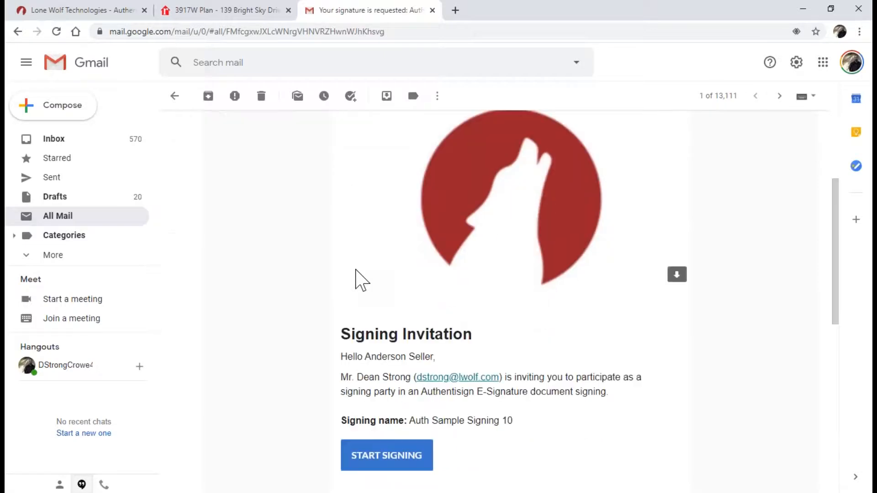
scroll(346, 272, down, 3)
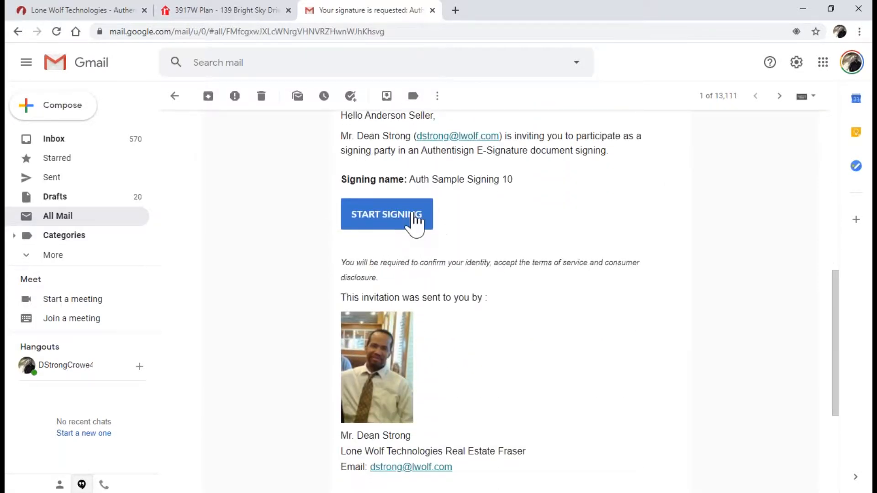
scroll(420, 220, up, 2)
scroll(391, 280, down, 1)
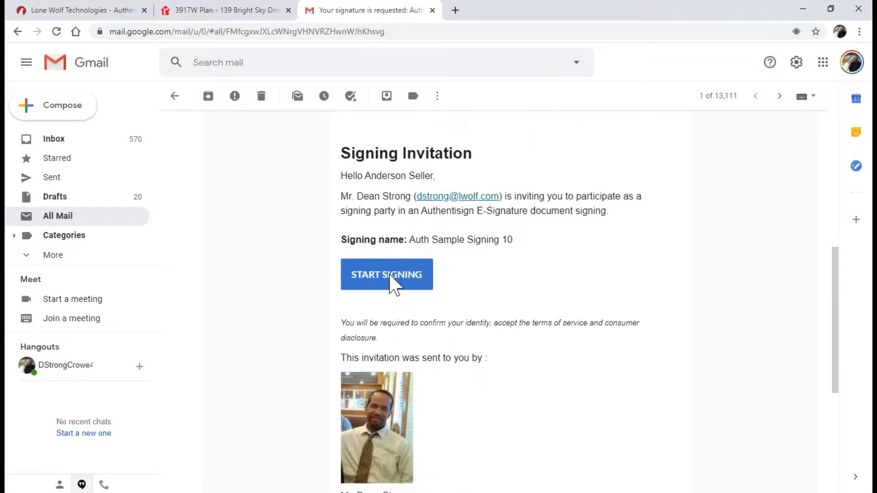
click(380, 276)
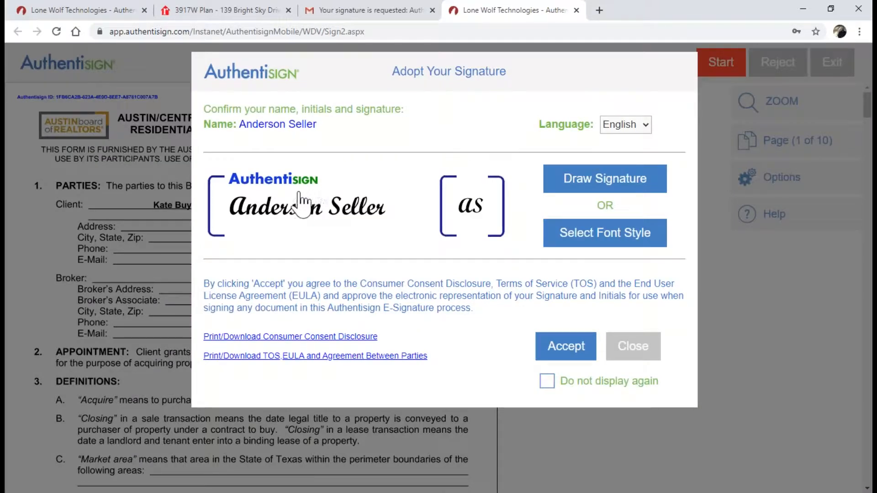
Accept the seller's script signature, sign the single SIGN HERE field, and complete signing
click(578, 182)
click(577, 349)
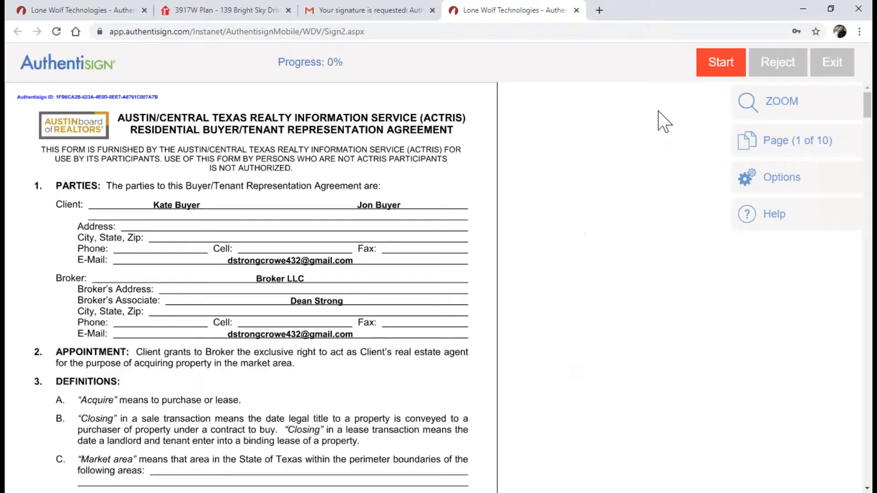
click(712, 69)
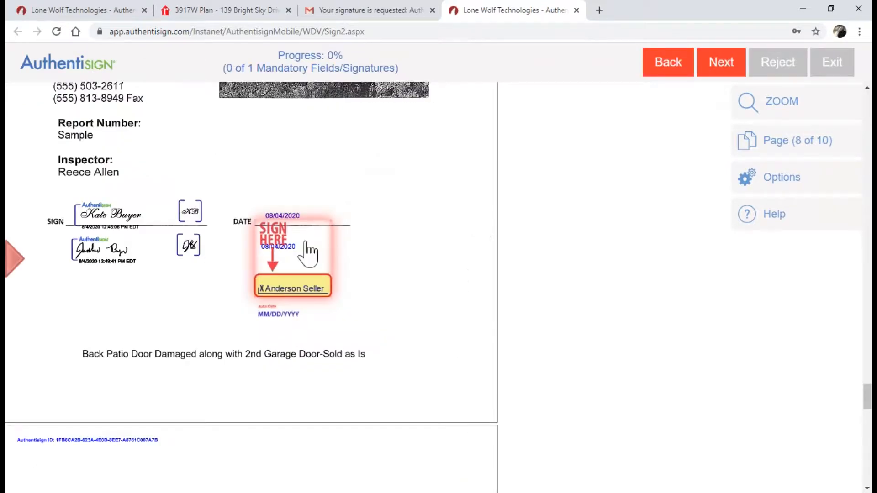
click(296, 287)
click(297, 292)
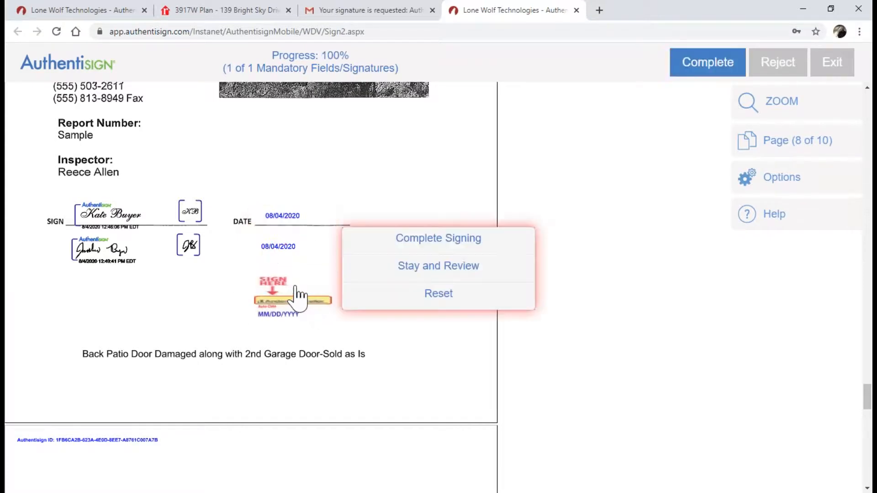
mouse_move(427, 242)
mouse_down()
mouse_move(401, 206)
mouse_move(435, 225)
mouse_move(437, 238)
mouse_up()
click(436, 238)
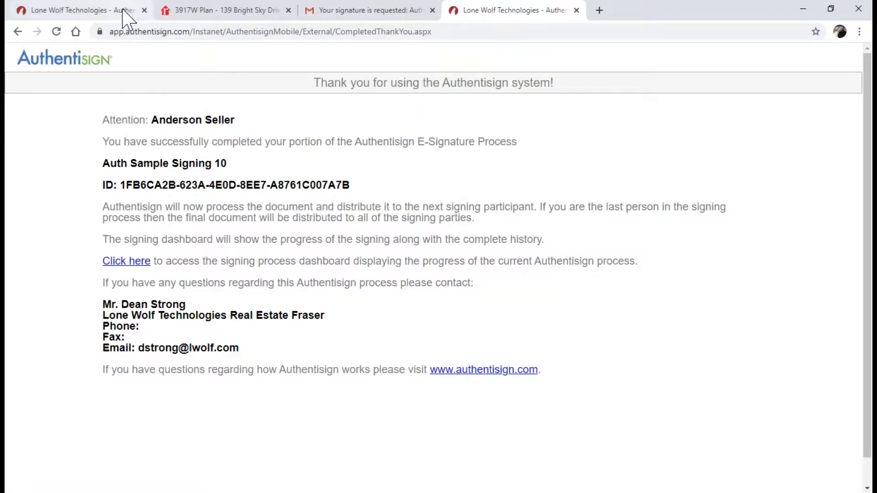
Close the seller's signing tab and reopen Auth Sample Signing 10 from the TransactionDesk Signings list
click(576, 10)
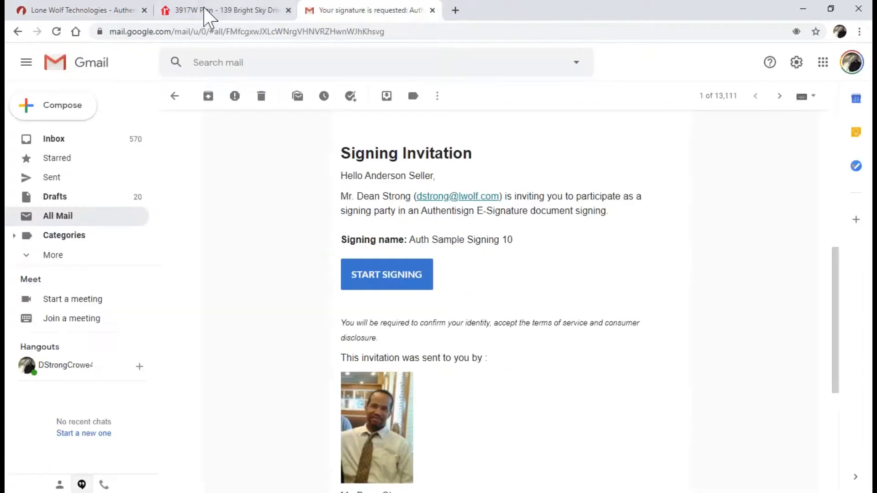
click(115, 13)
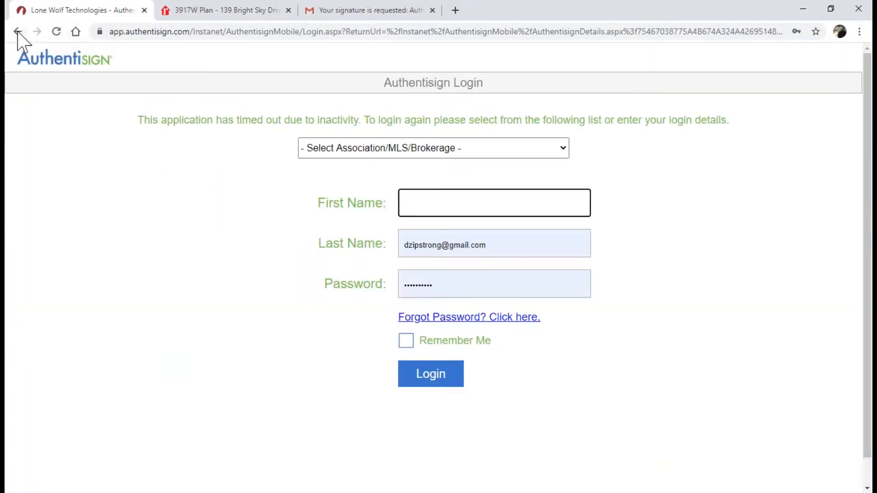
click(18, 31)
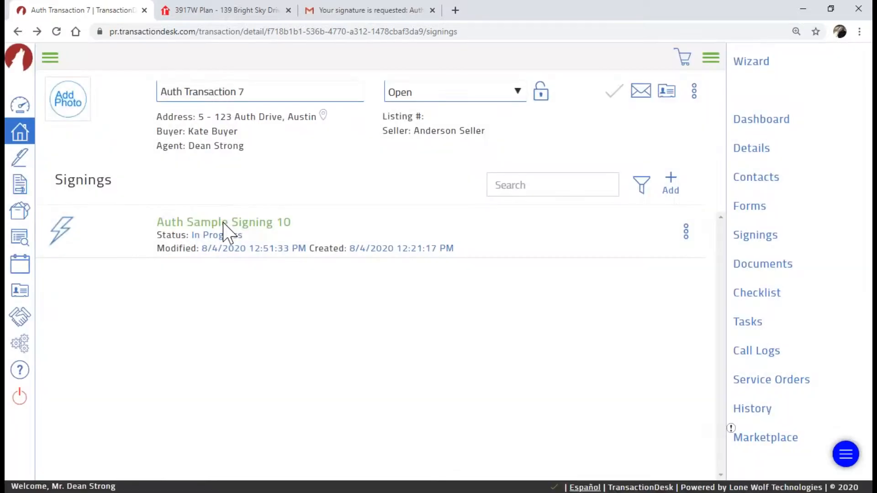
click(223, 223)
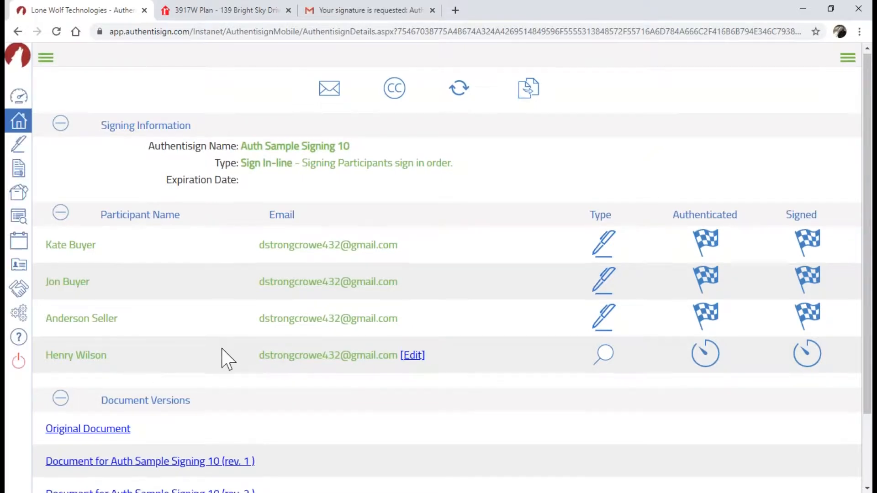
scroll(224, 356, down, 2)
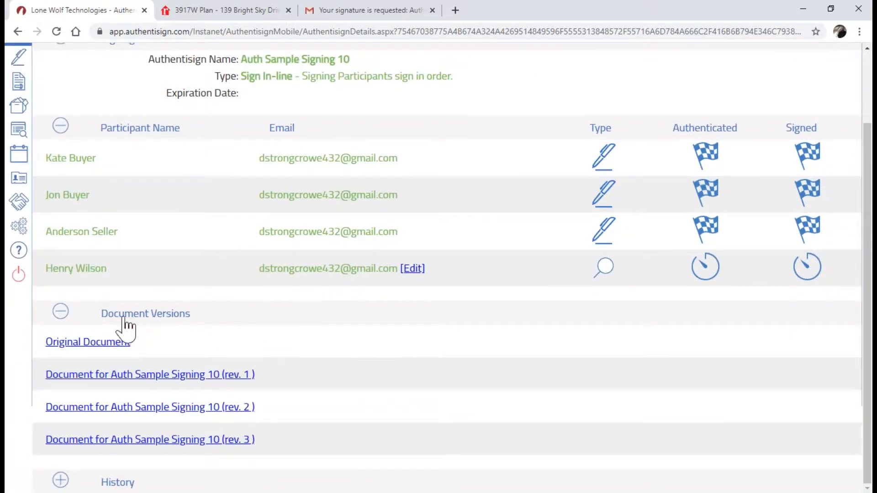
click(152, 319)
click(231, 379)
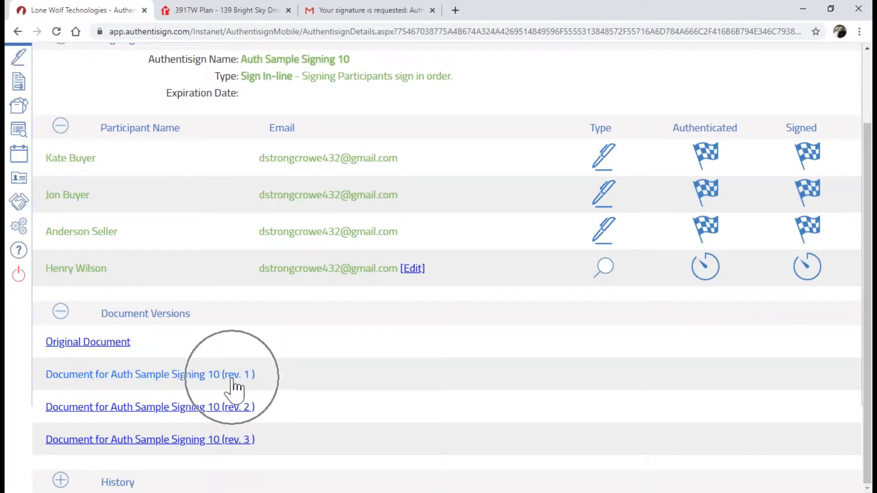
click(156, 407)
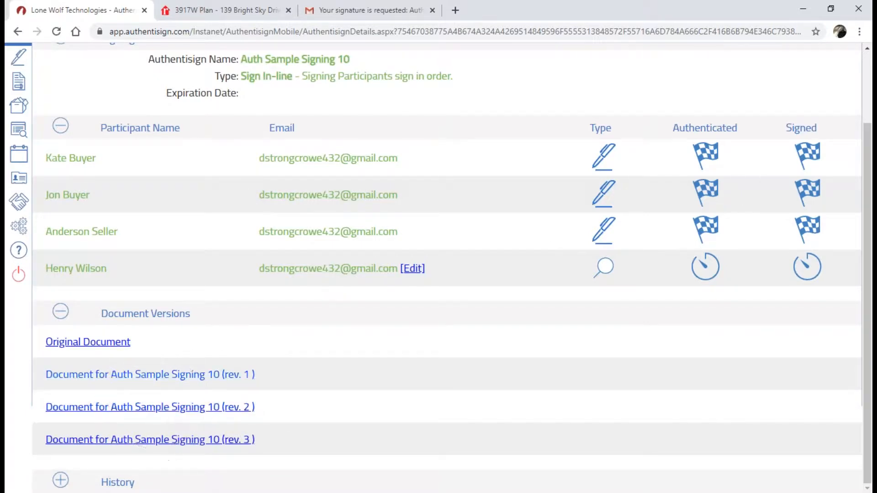
click(100, 196)
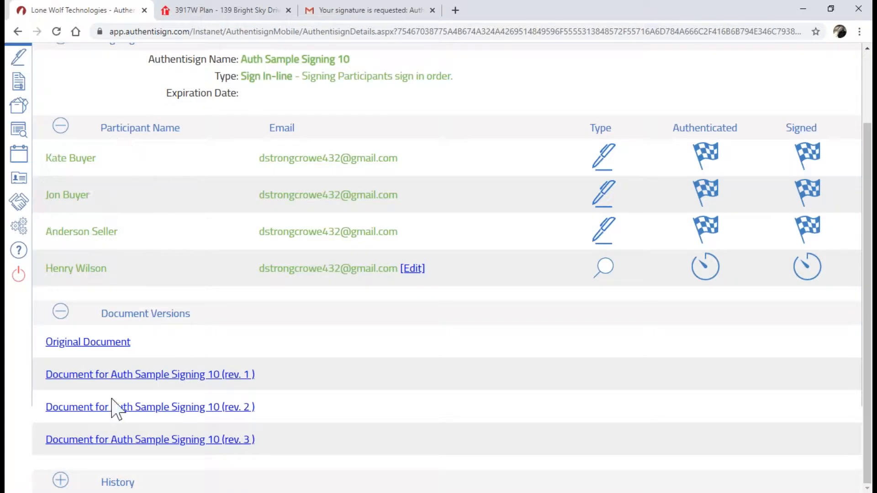
click(125, 448)
click(177, 279)
scroll(213, 247, up, 2)
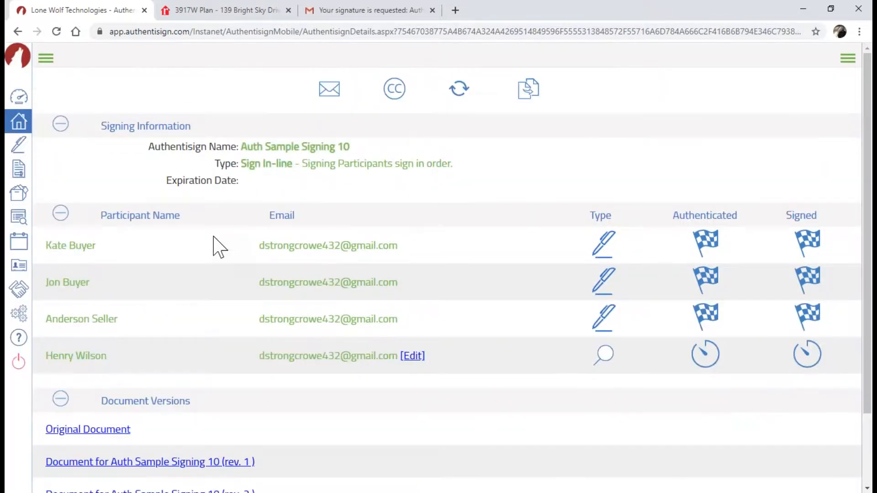
Reload Gmail's All Mail list until the 'Plz Review ASAP' email appears at the top
click(338, 13)
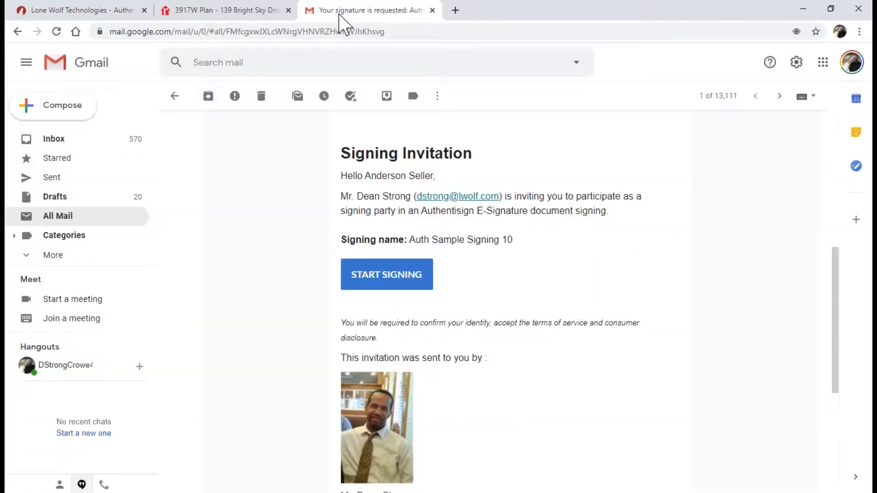
click(51, 138)
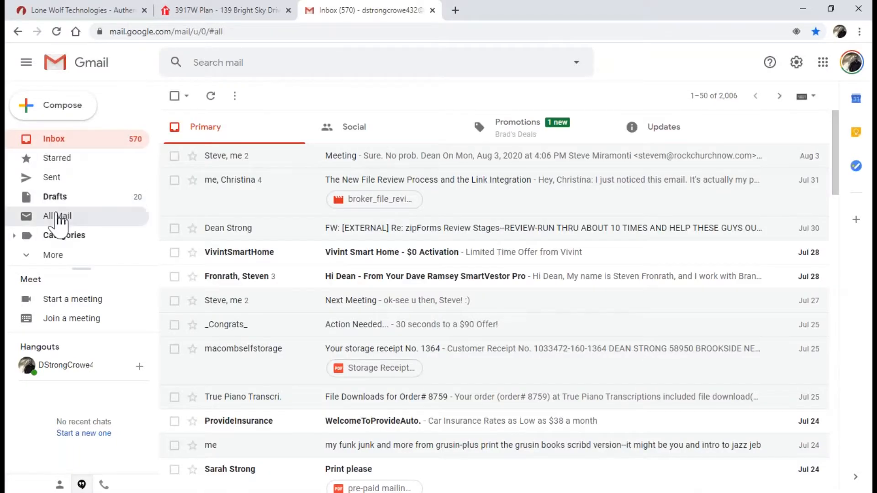
click(56, 215)
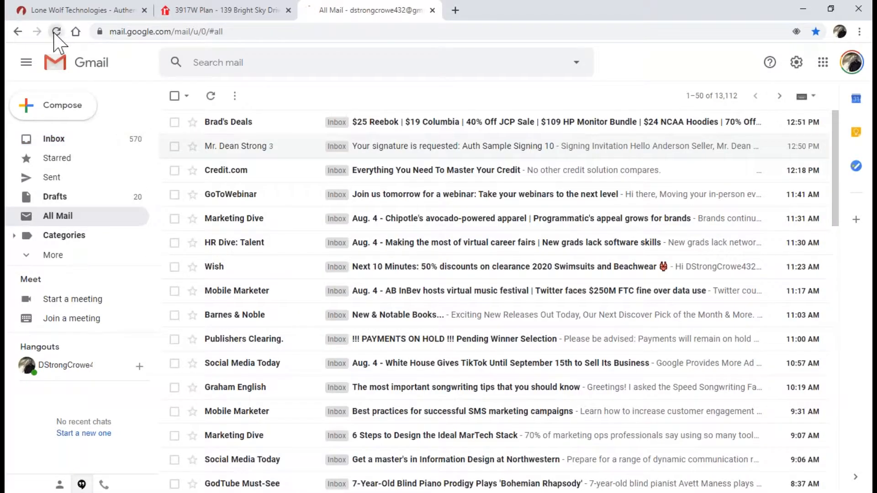
click(55, 32)
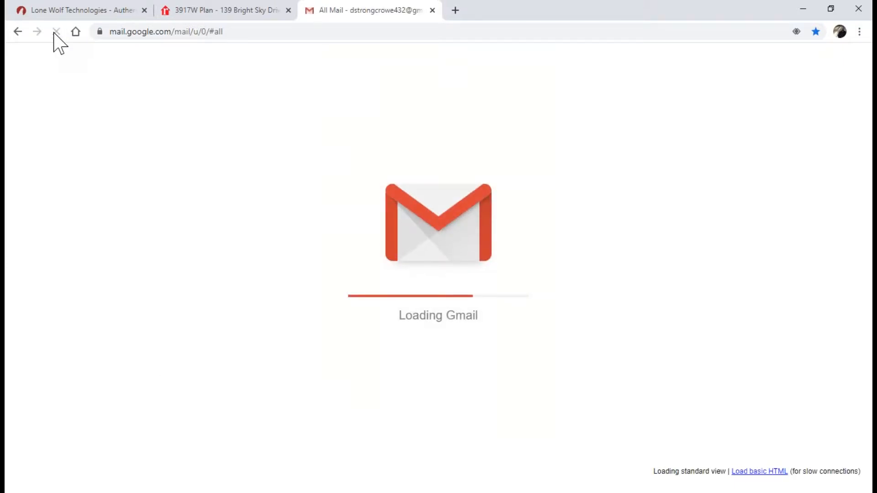
click(81, 13)
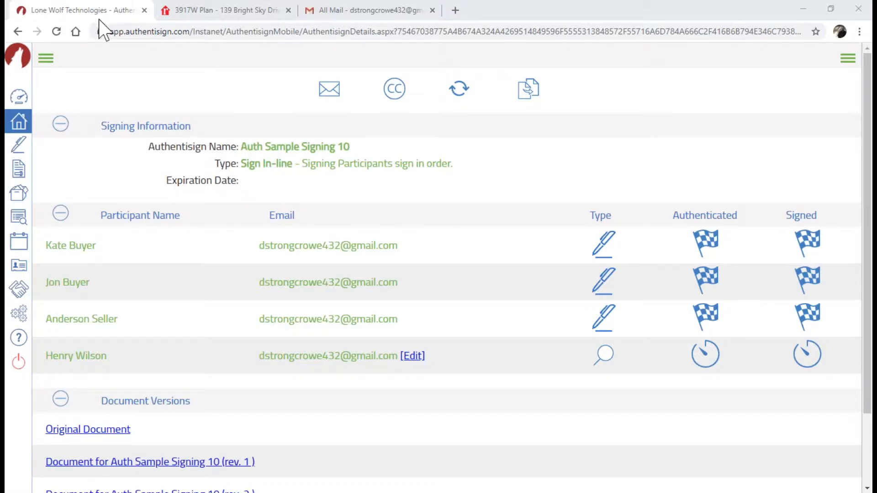
click(370, 10)
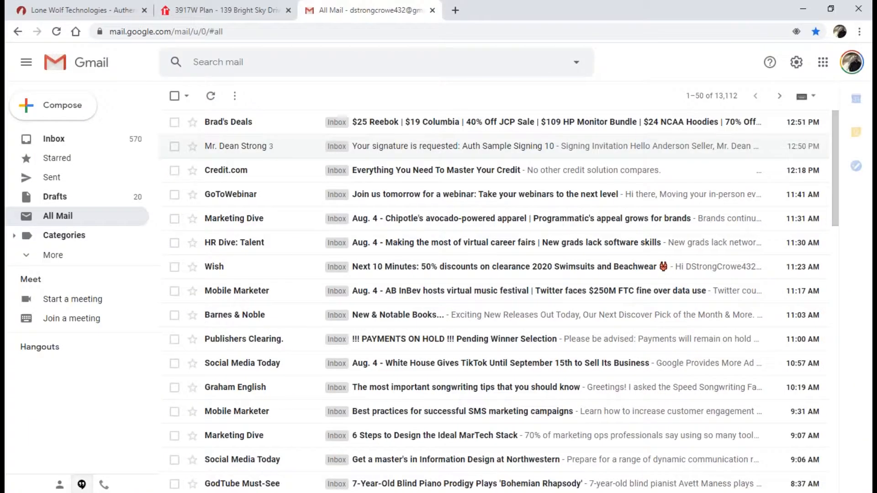
click(57, 32)
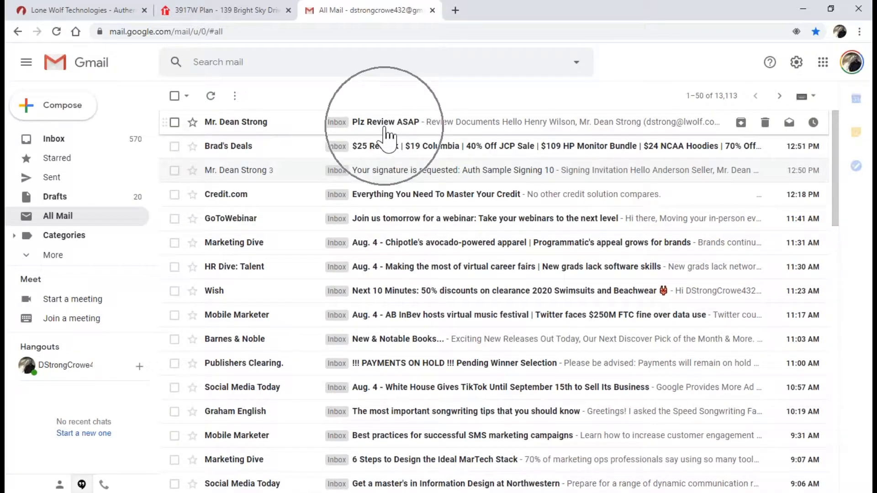
key(ctrl)
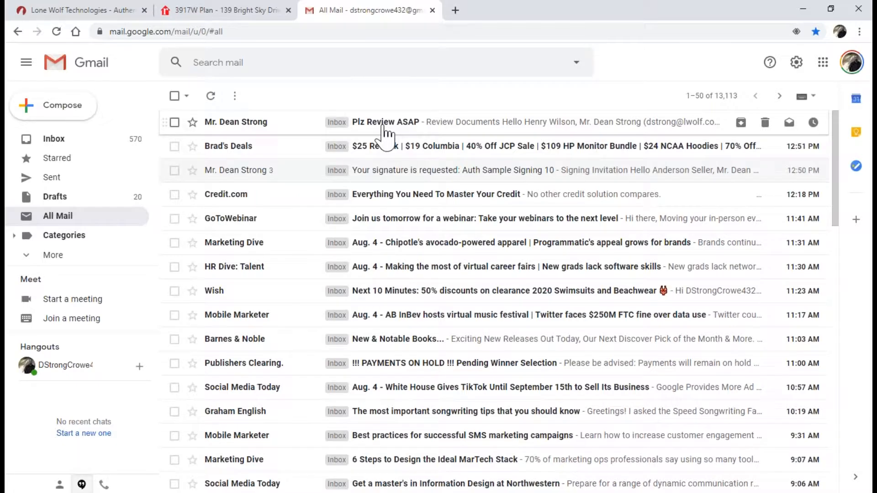
Open the 'Plz Review ASAP' email and launch its REVIEW SIGNING link
click(382, 132)
scroll(391, 391, down, 6)
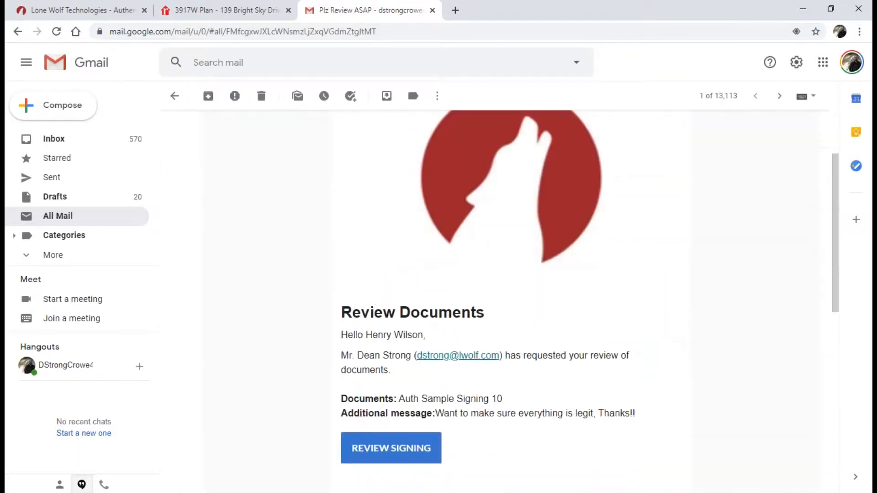
key(ctrl)
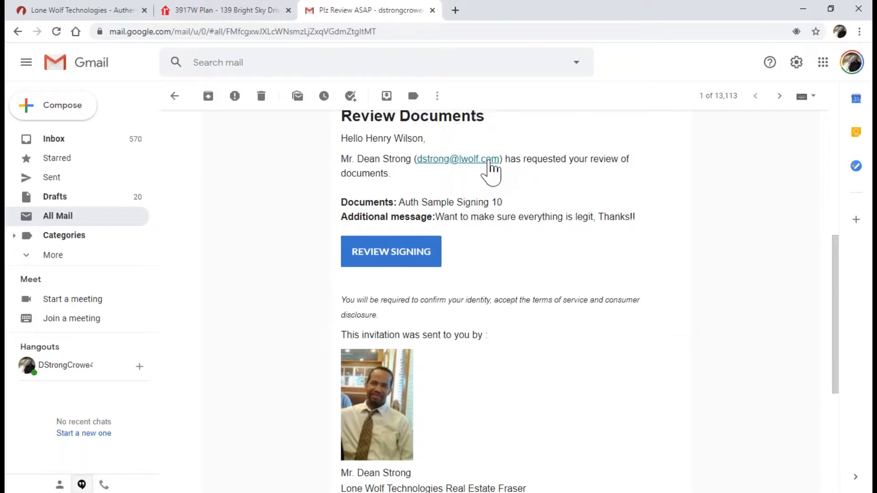
scroll(535, 245, down, 1)
scroll(534, 245, down, 1)
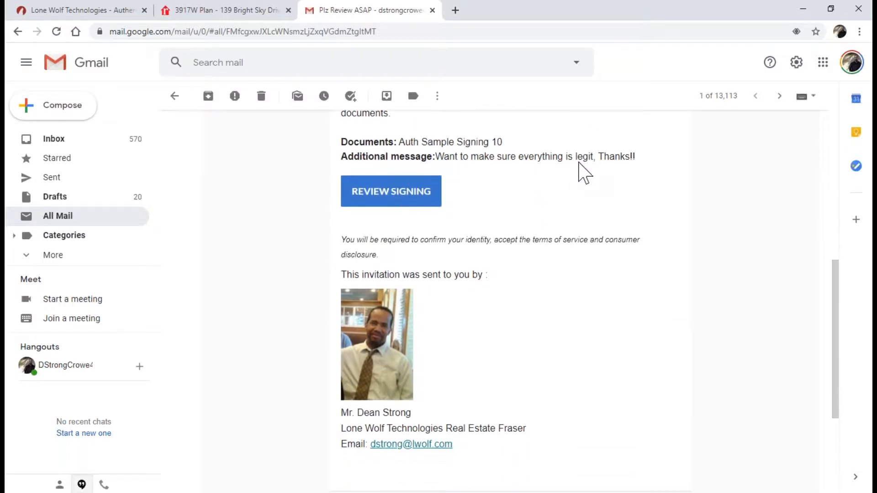
scroll(555, 171, up, 8)
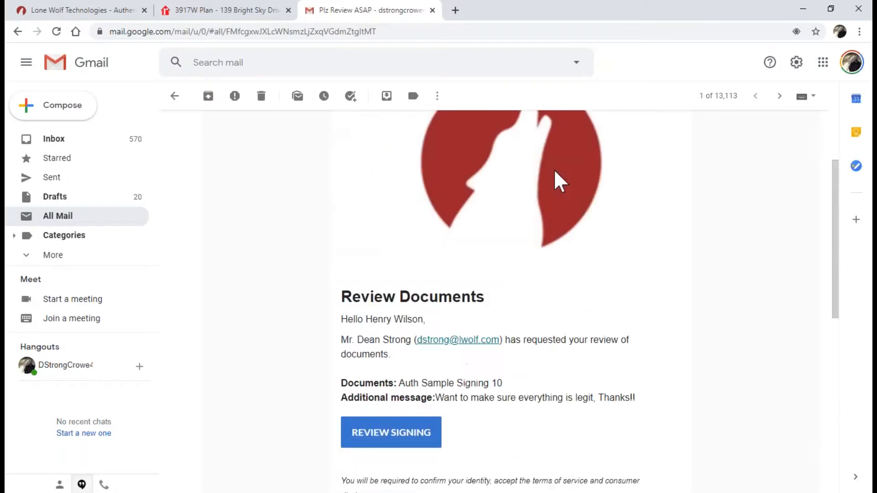
click(238, 146)
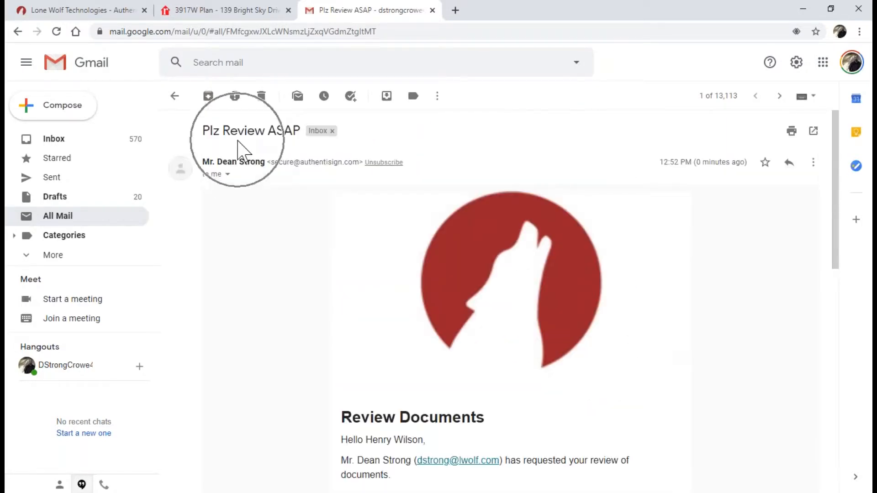
scroll(265, 160, down, 4)
scroll(264, 158, down, 2)
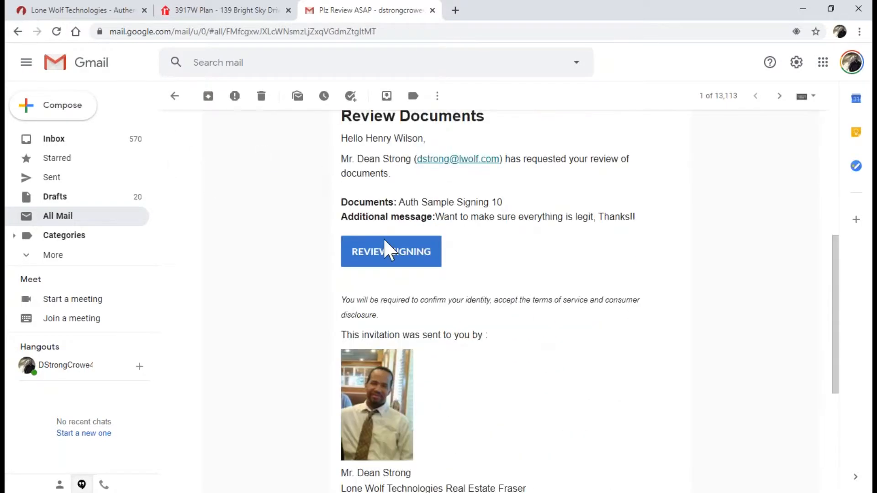
click(392, 259)
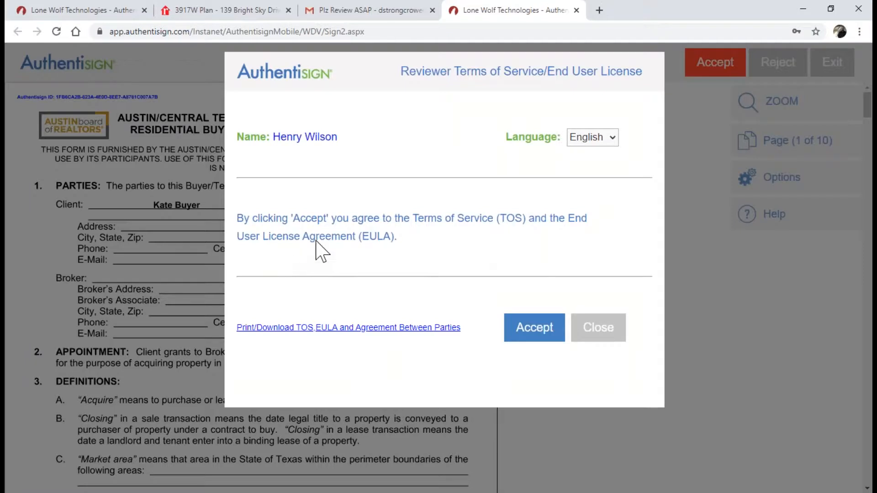
Try the Print/Download TOS, EULA and Agreement link, then accept the Reviewer Terms of Service
click(374, 239)
click(315, 331)
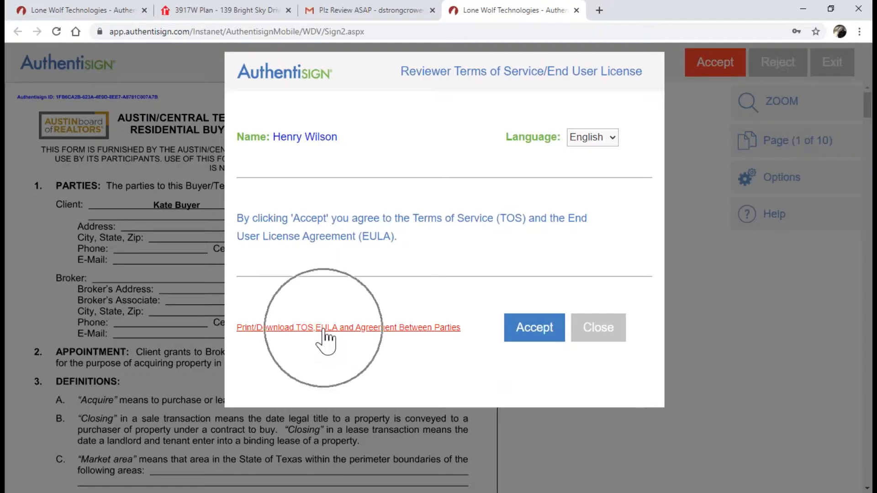
click(357, 332)
click(357, 333)
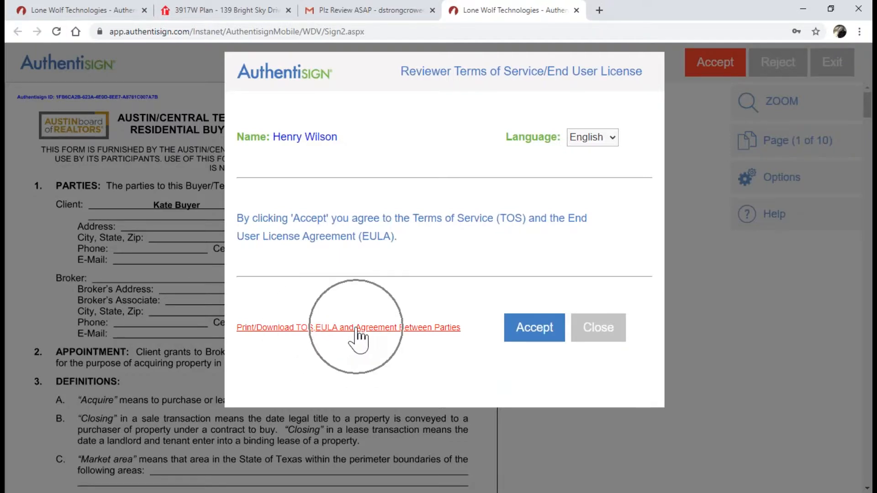
click(356, 328)
click(356, 328)
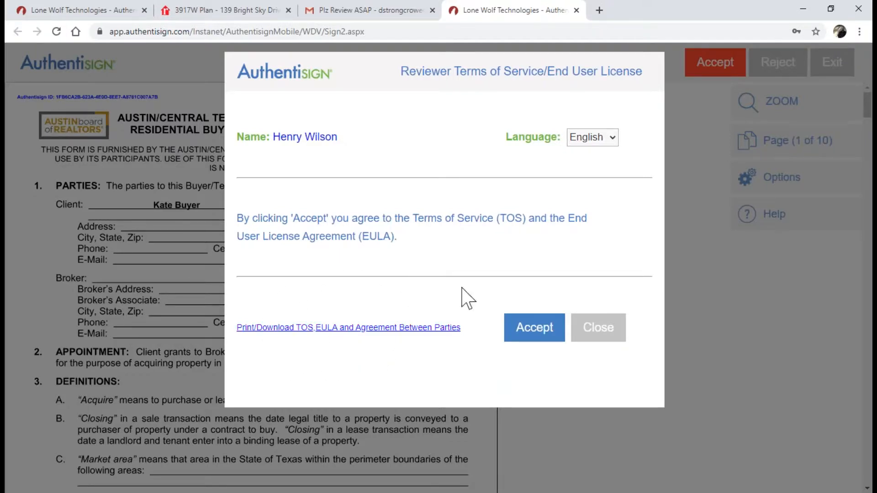
click(542, 335)
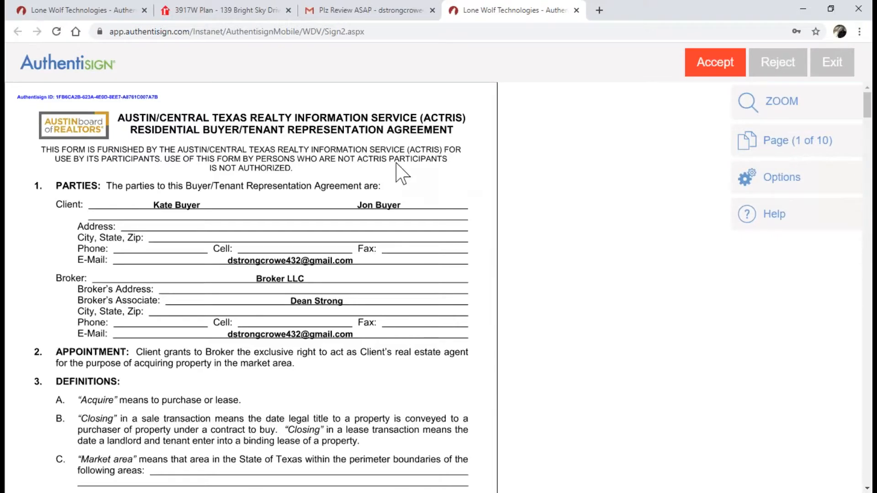
scroll(401, 174, down, 9)
scroll(401, 174, down, 15)
scroll(401, 173, down, 11)
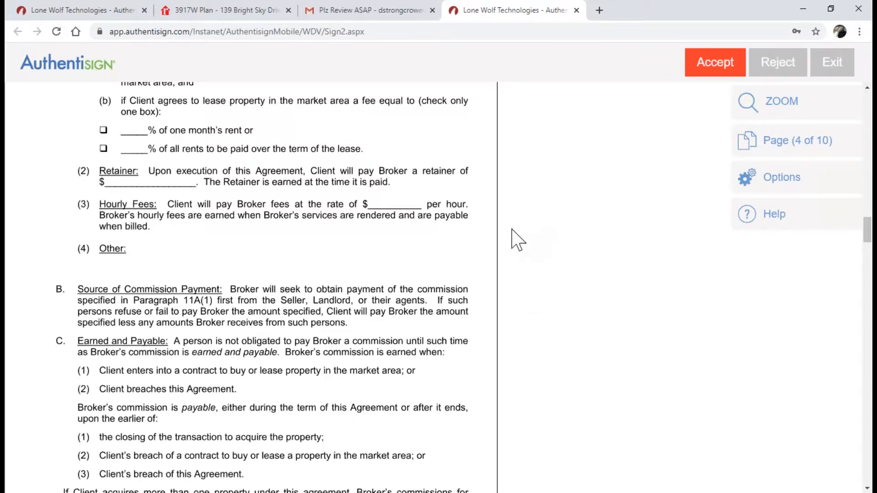
scroll(516, 239, down, 9)
scroll(513, 230, down, 18)
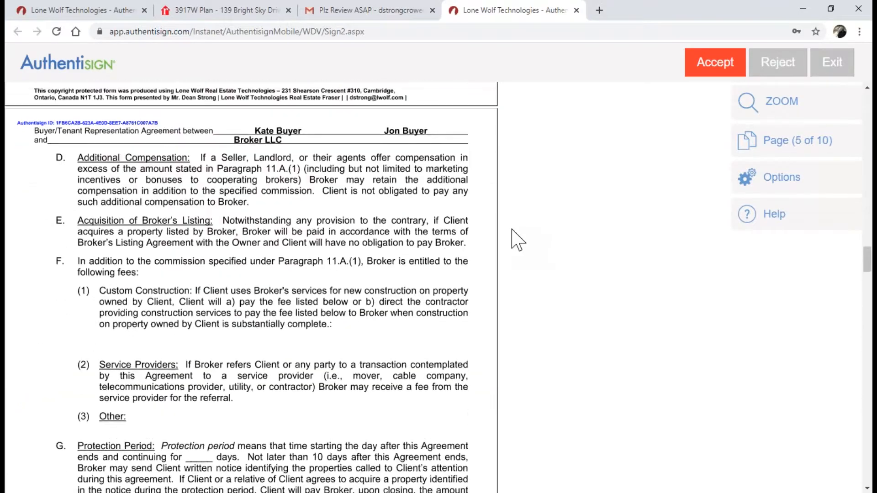
scroll(512, 230, down, 10)
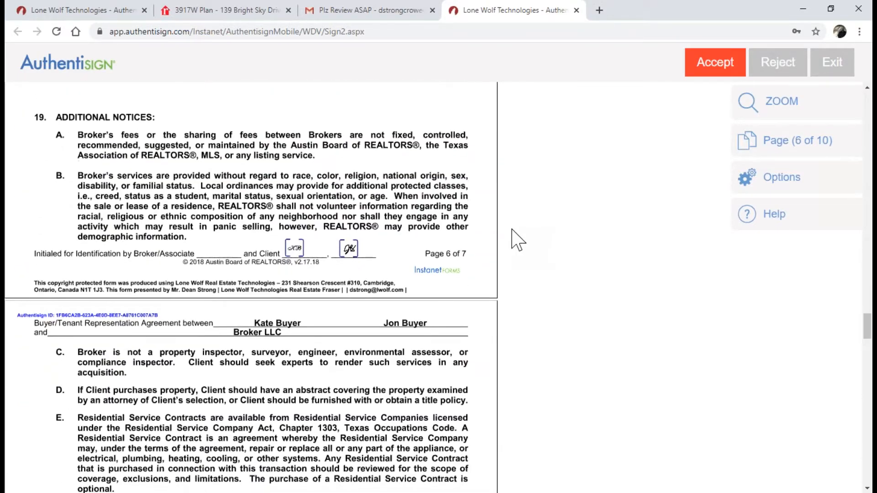
scroll(515, 239, up, 3)
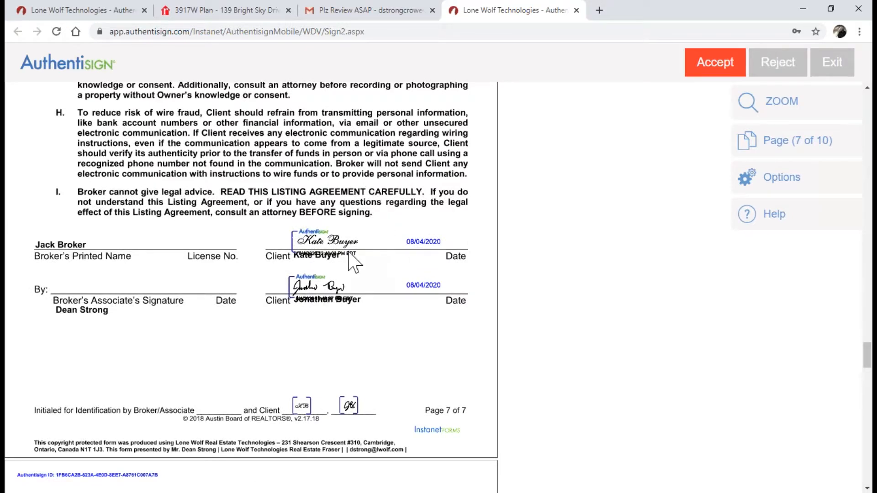
scroll(345, 273, down, 1)
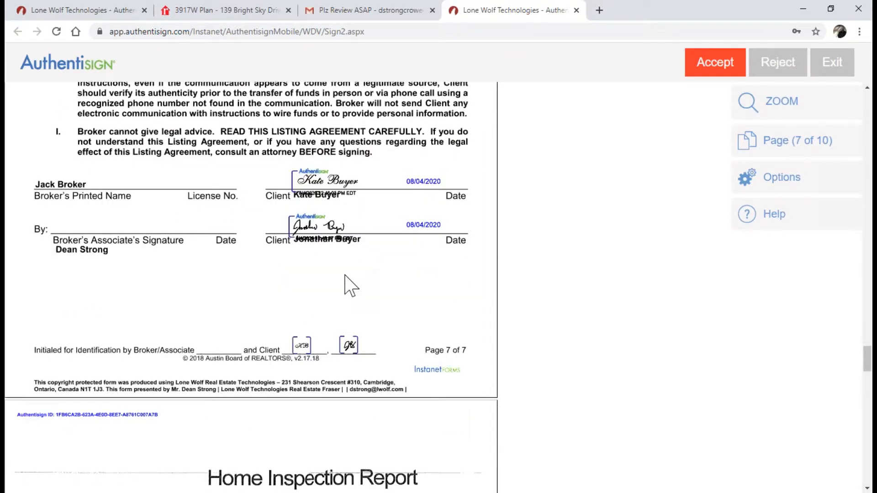
scroll(346, 277, down, 1)
scroll(346, 276, down, 9)
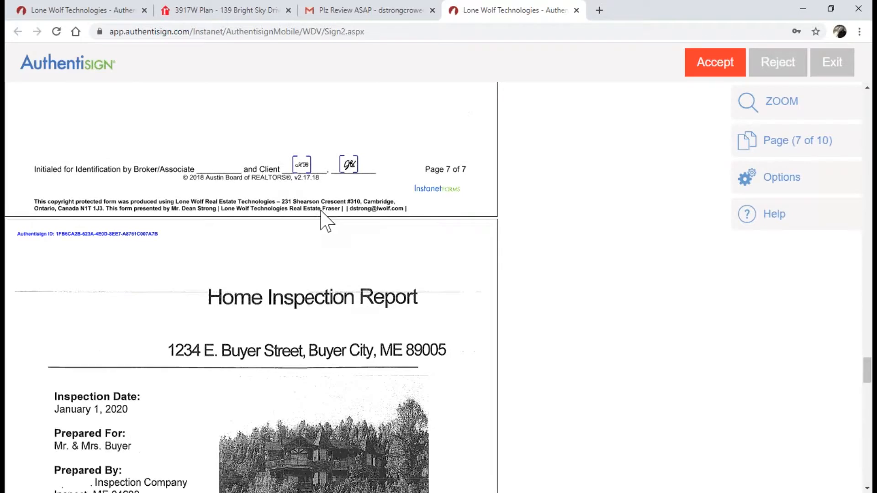
scroll(325, 223, down, 2)
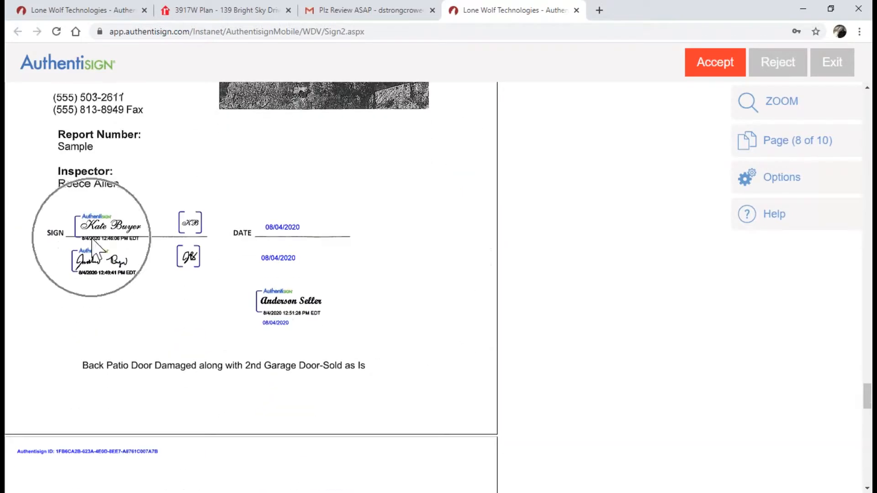
scroll(288, 319, down, 2)
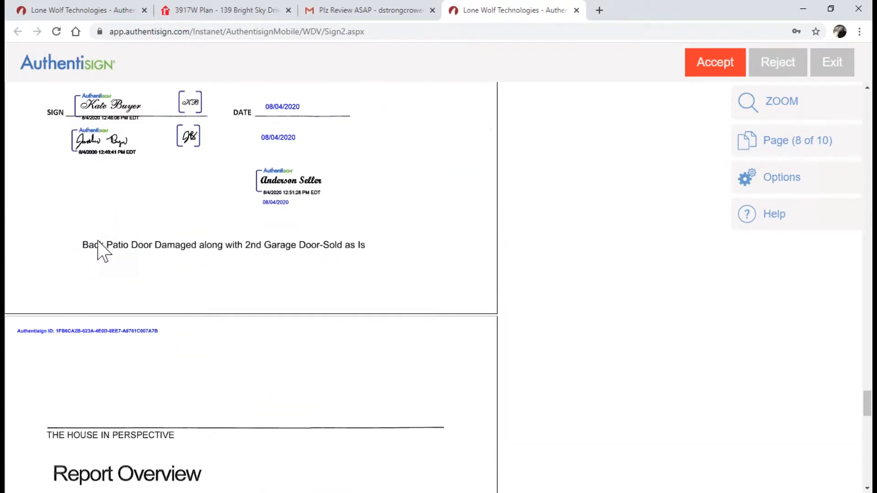
mouse_move(82, 255)
mouse_down()
mouse_move(120, 247)
mouse_move(96, 250)
mouse_up()
click(323, 264)
click(253, 256)
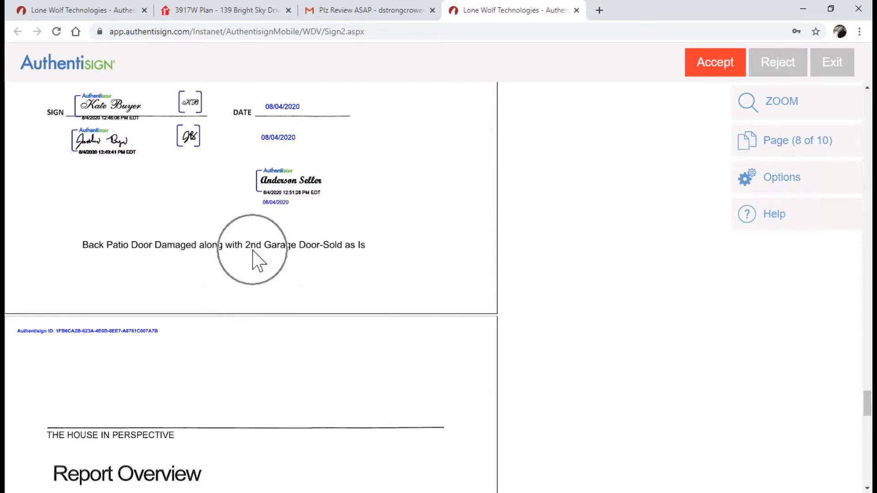
scroll(254, 260, down, 6)
scroll(253, 255, up, 15)
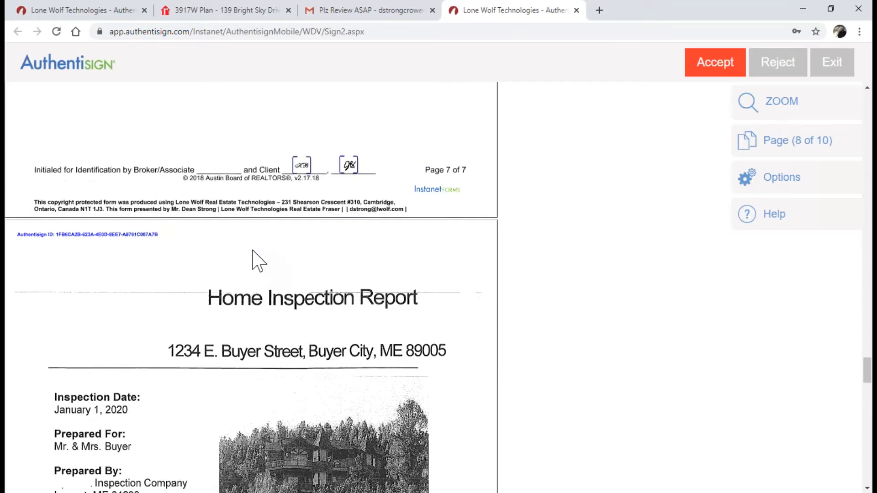
Accept the reviewed documents and decline adding a dashboard password, finishing the reviewer's part
click(711, 65)
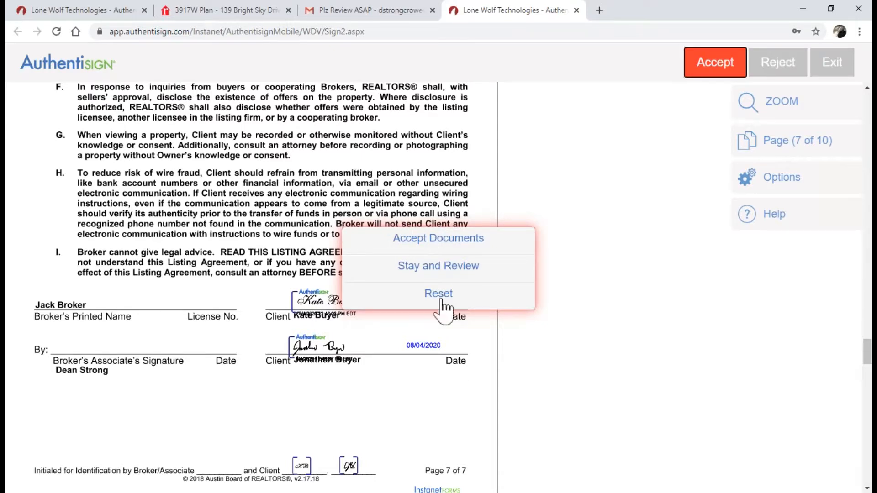
key(ctrl)
click(437, 241)
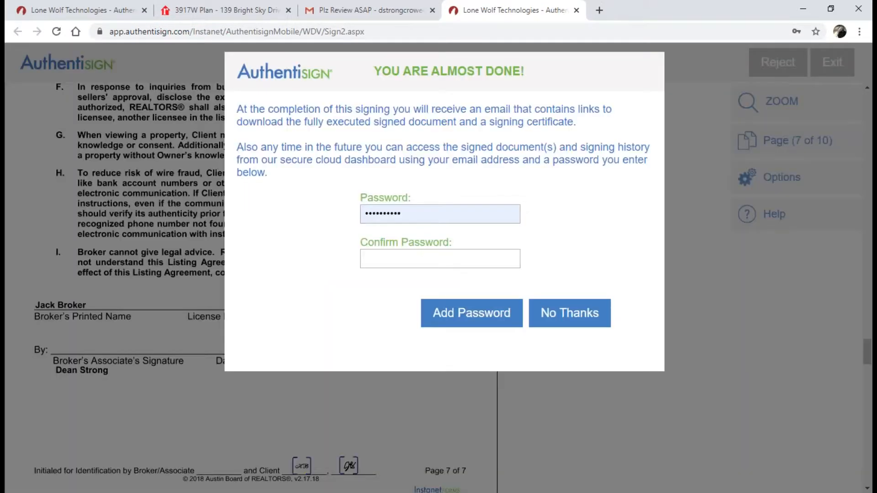
key(ctrl)
key(ctrl)
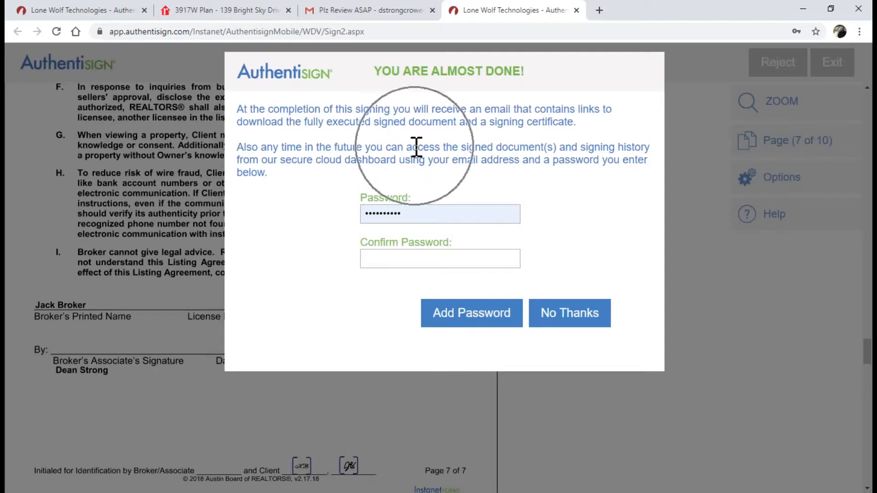
key(ctrl)
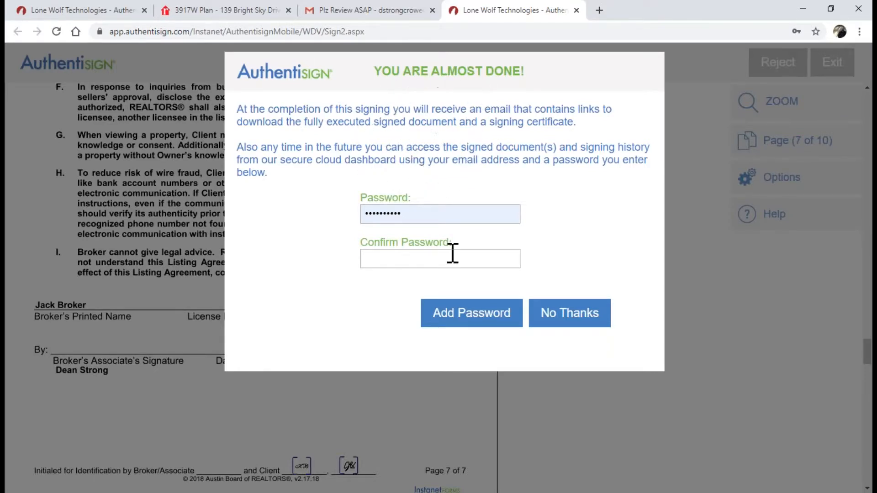
key(ctrl)
key(ctrl)
click(580, 322)
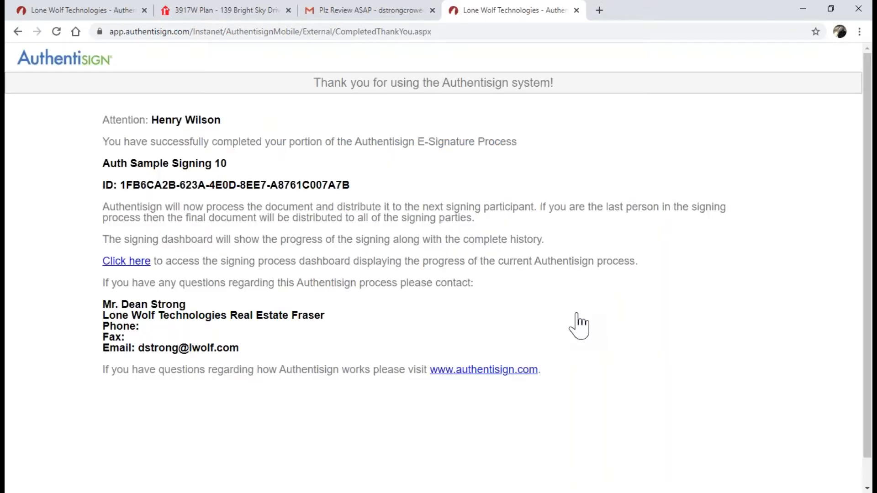
Close the Authentisign tab, refresh TransactionDesk, and open the now-Approved Auth Sample Signing 10 details
click(576, 11)
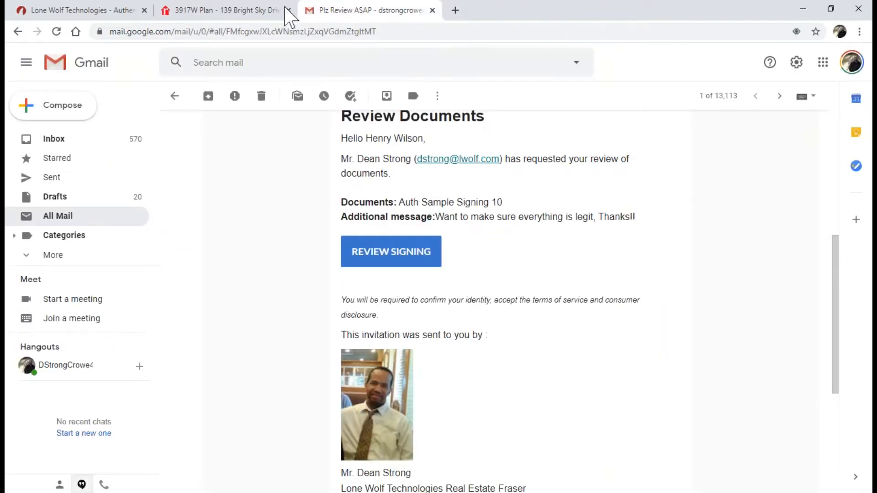
click(86, 19)
click(56, 31)
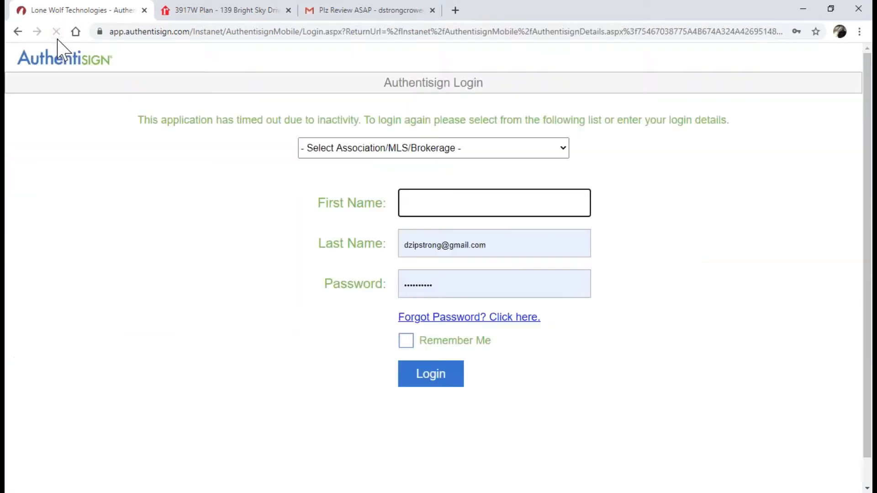
click(17, 31)
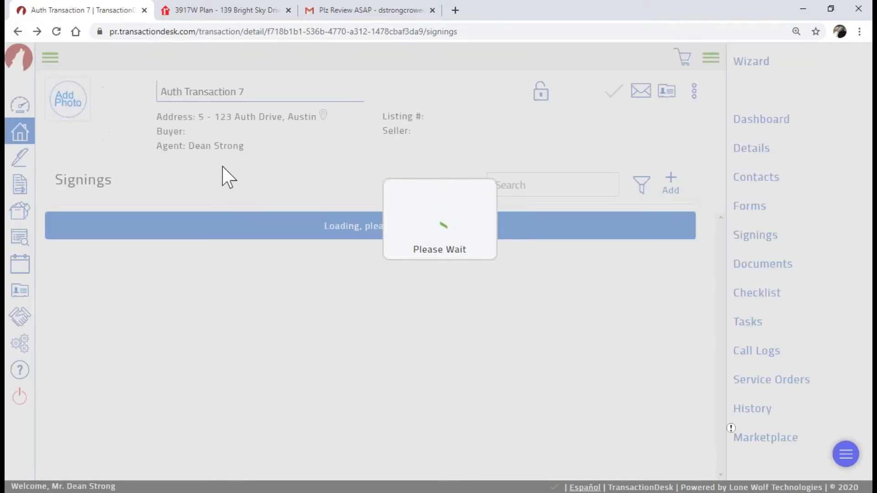
key(ctrl)
key(ctrl)
key(ctrl)
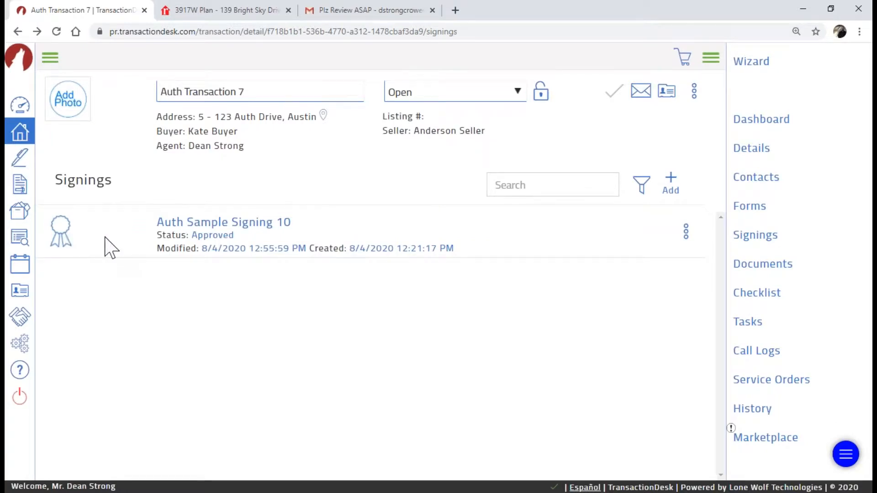
click(196, 223)
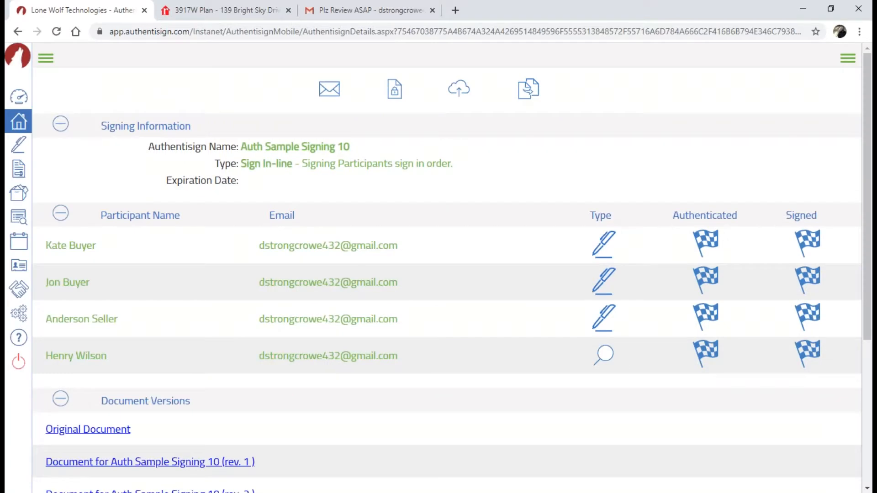
Scroll to the Document Versions and Separate Signed Documents sections and their Download certificate links
scroll(334, 285, down, 4)
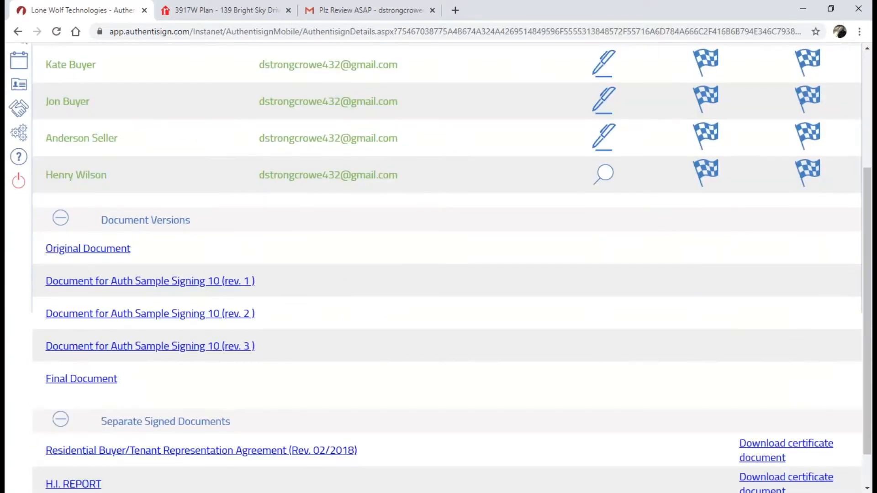
key(ctrl)
key(ctrl)
key(ctrl)
key(ctrl)
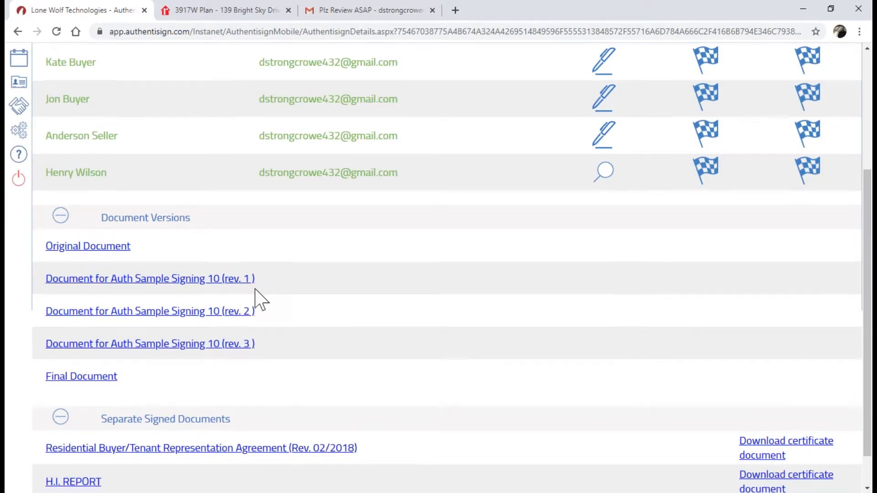
scroll(256, 297, down, 1)
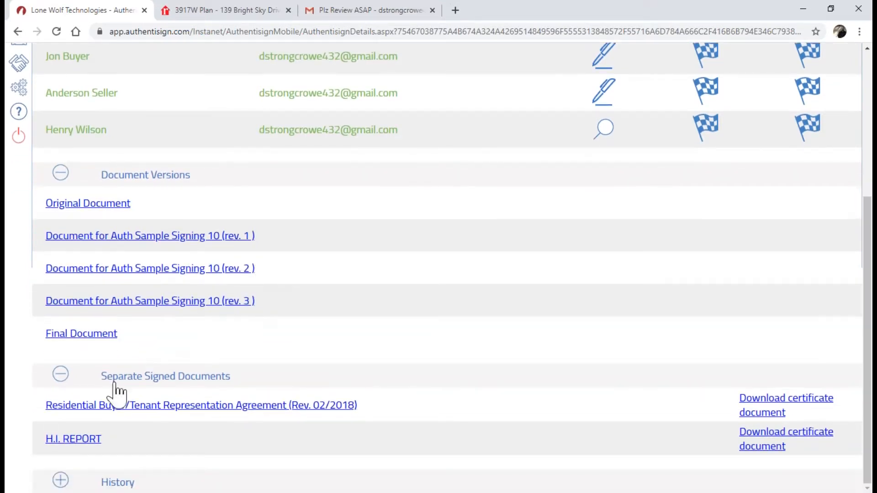
click(156, 394)
click(772, 407)
key(ctrl)
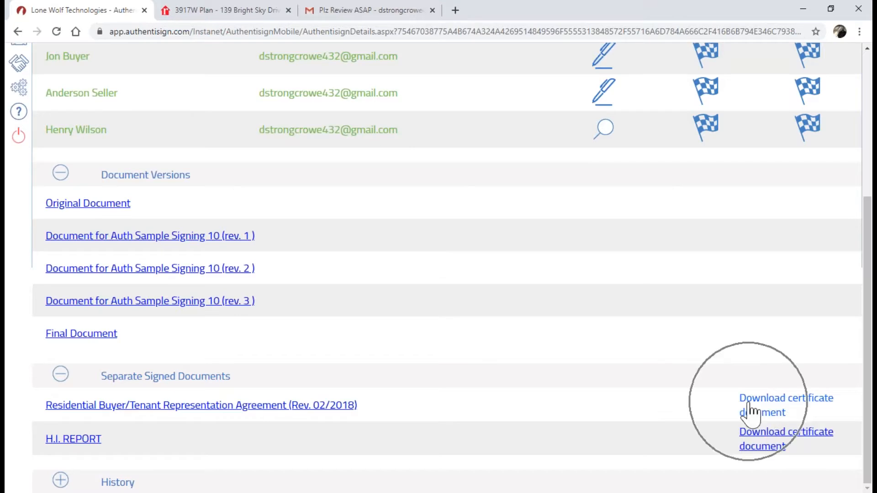
key(ctrl)
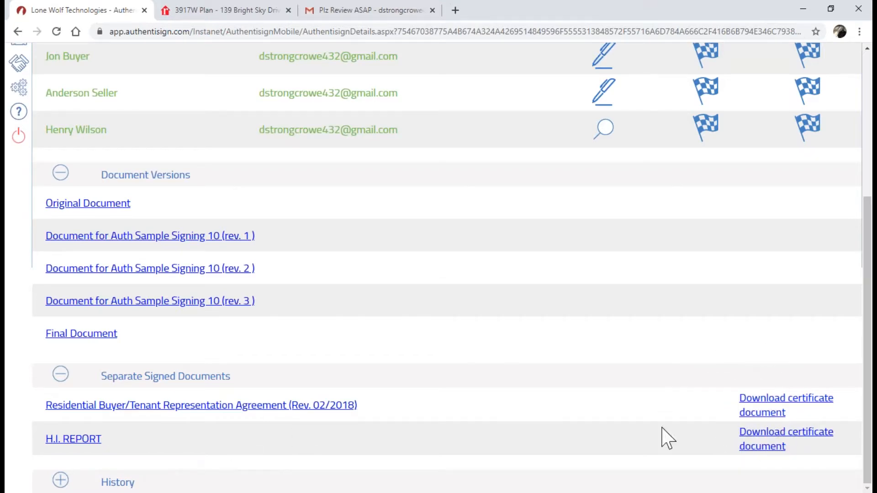
key(ctrl)
key(ctrl)
Expand the History log and scroll through its 8/4/2020 entries, starting with New Participant Added
click(60, 480)
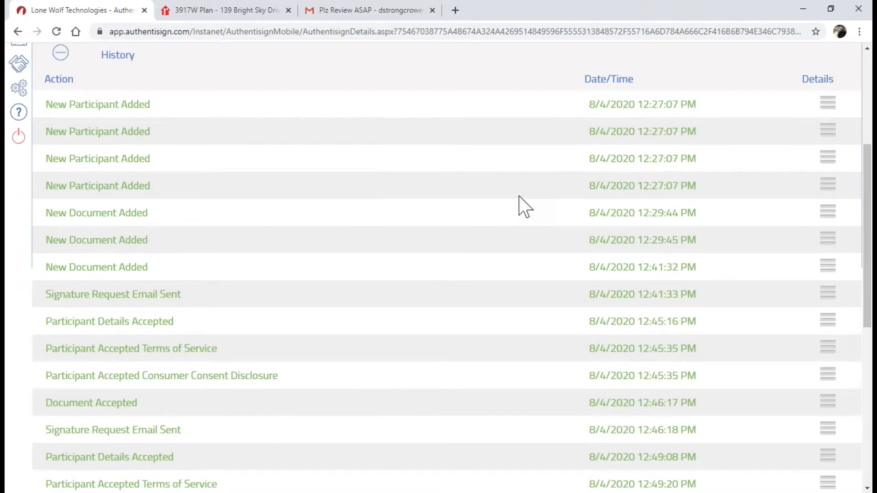
scroll(523, 204, up, 1)
scroll(525, 207, down, 2)
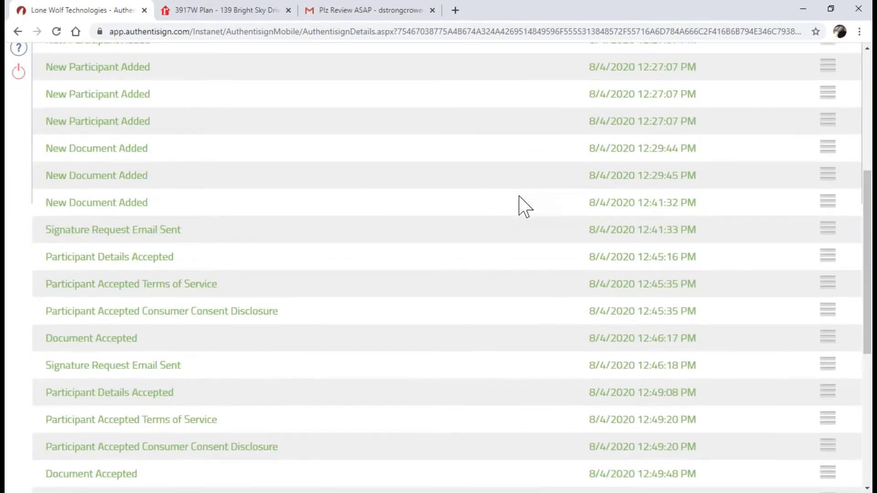
scroll(525, 204, up, 4)
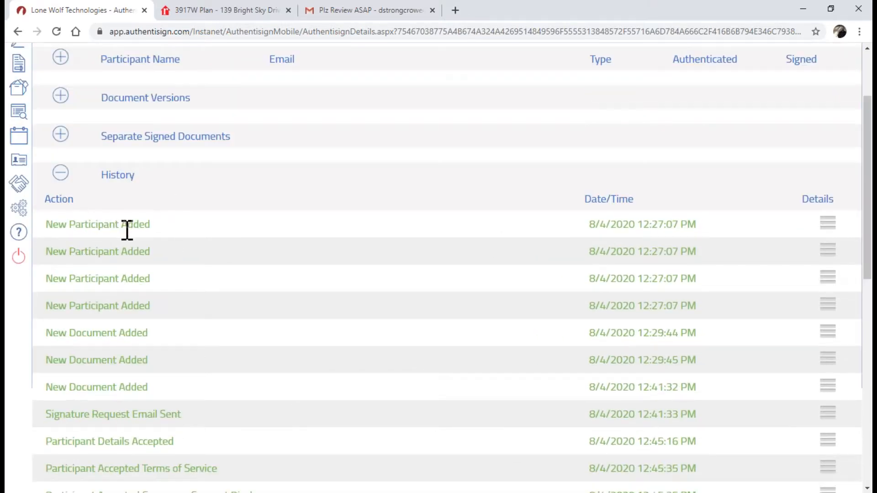
scroll(127, 229, down, 2)
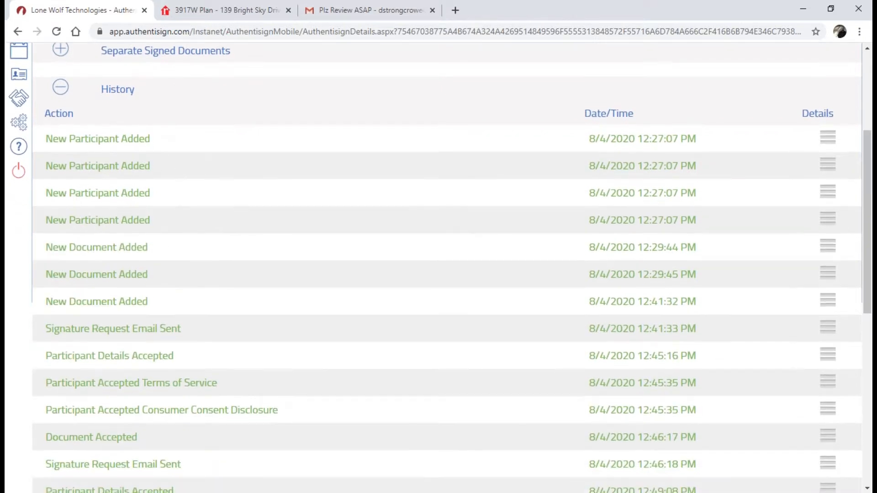
scroll(451, 268, down, 5)
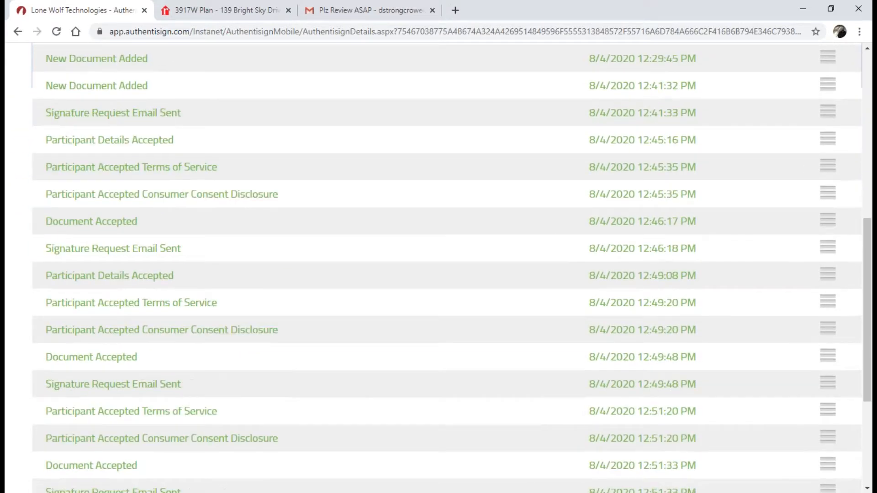
scroll(102, 139, down, 4)
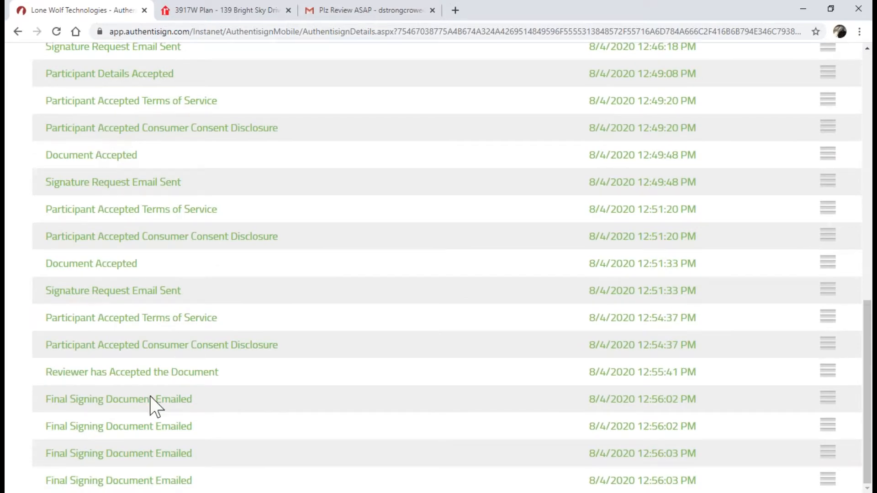
drag(864, 343, 861, 139)
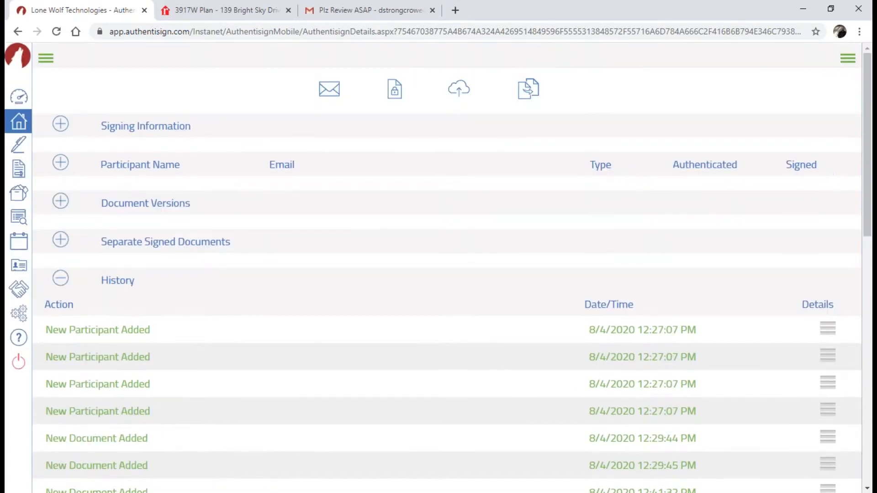
Collapse the History log and try the first two toolbar icons on the details page
click(61, 280)
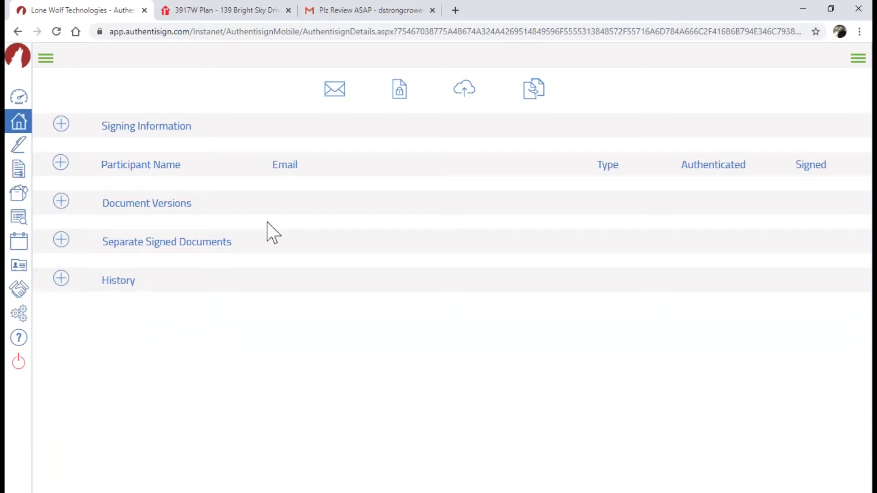
click(331, 94)
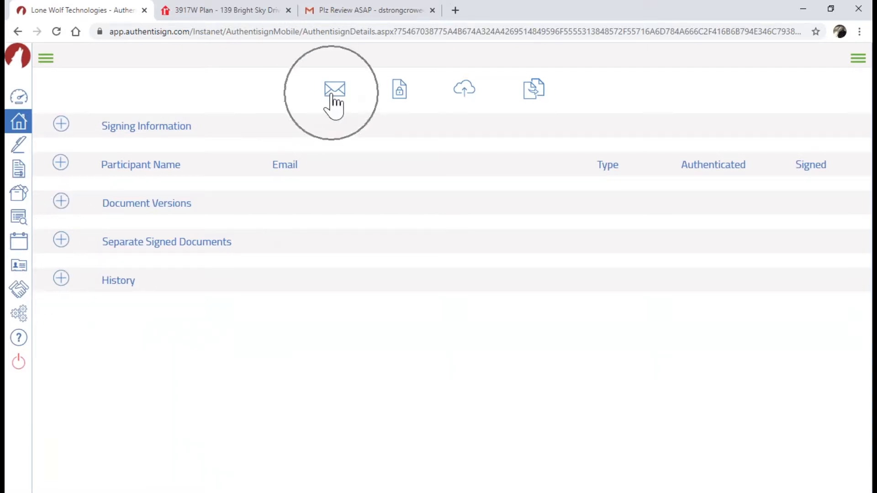
click(334, 101)
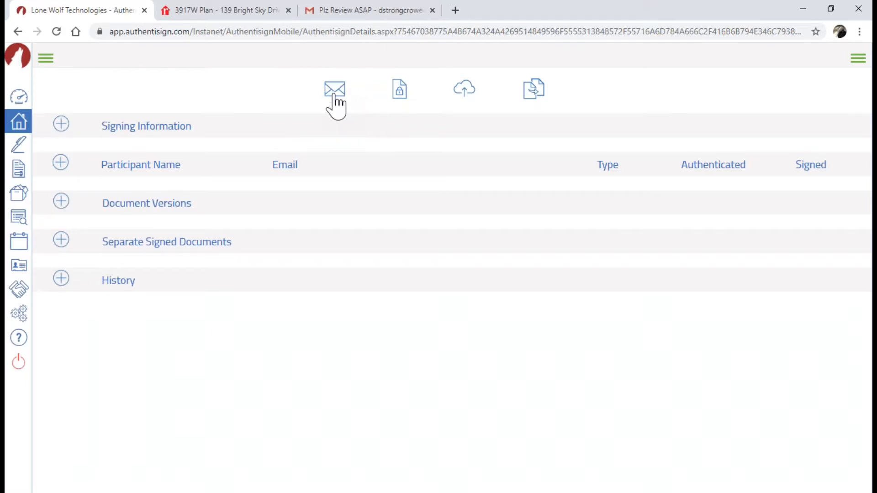
click(335, 94)
click(402, 94)
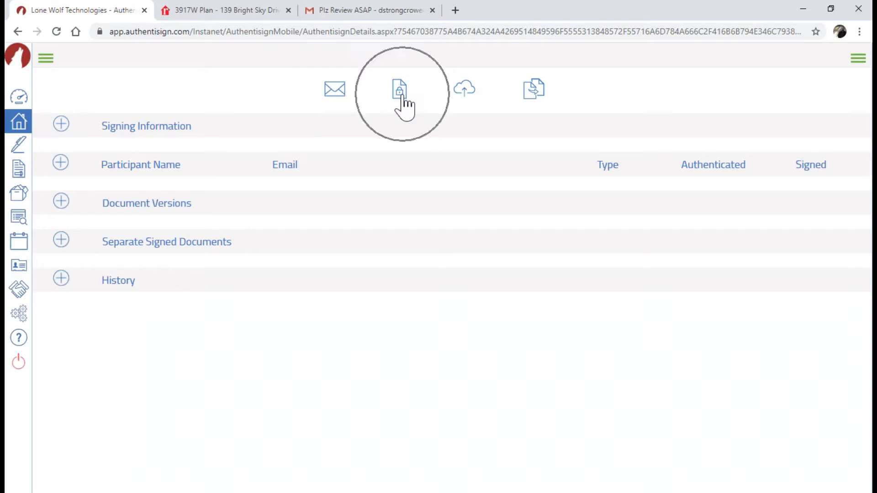
click(402, 95)
click(402, 96)
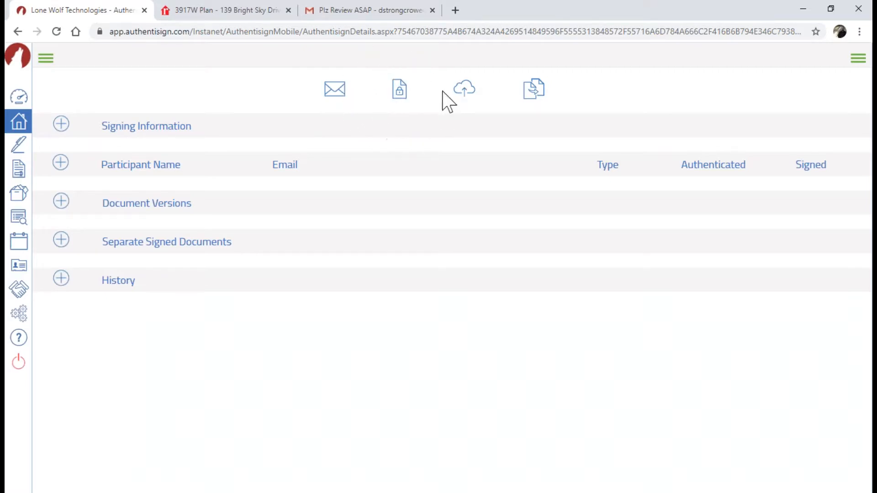
Try the remaining toolbar icons, reload the signing details, and start a new copy of the signing
click(465, 90)
click(466, 90)
click(466, 91)
click(465, 90)
click(466, 90)
click(531, 92)
click(57, 39)
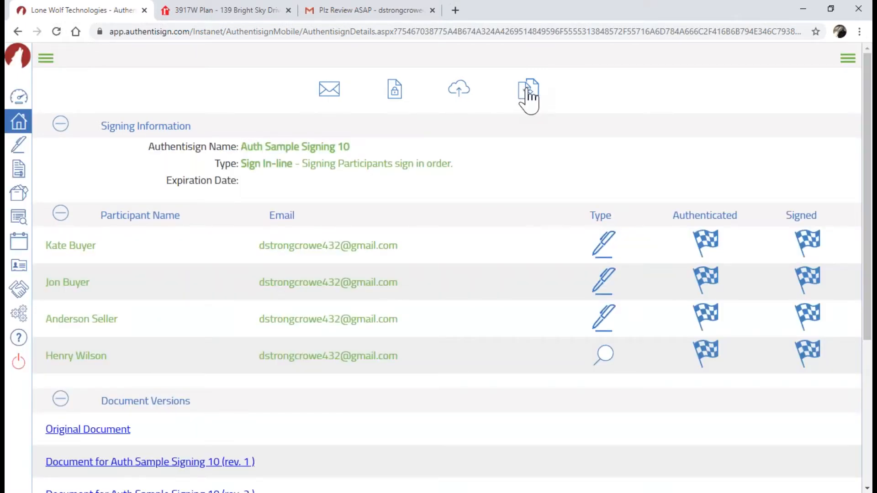
click(528, 92)
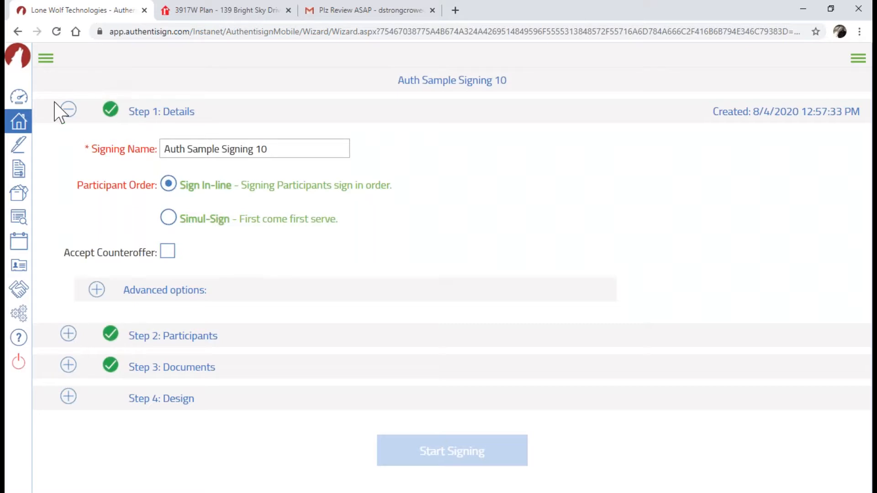
Go to the signings list showing the In Wizard copy and open the approved original signing
click(18, 141)
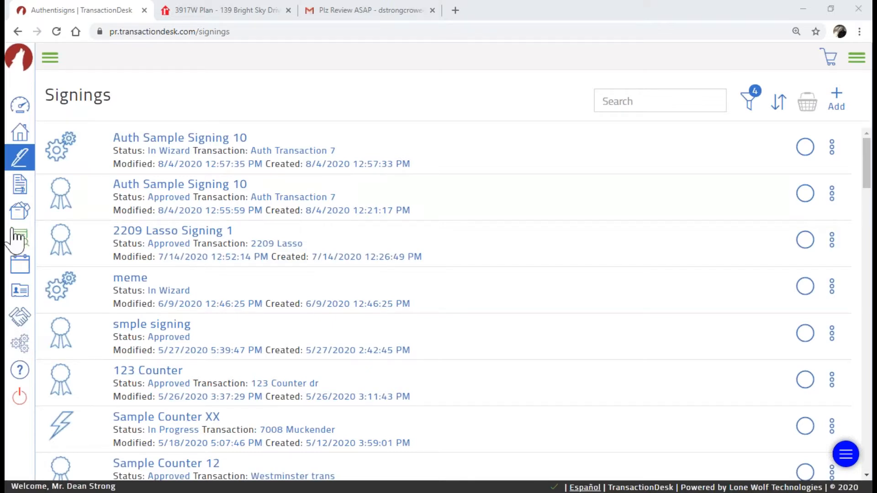
click(182, 182)
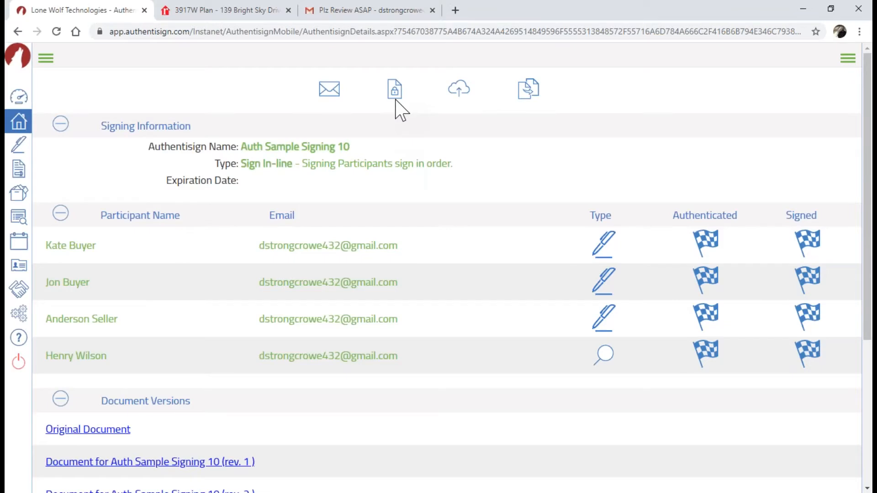
Open the Signing Certificate summary for Auth Sample Signing 10 and scroll through its preview
click(395, 104)
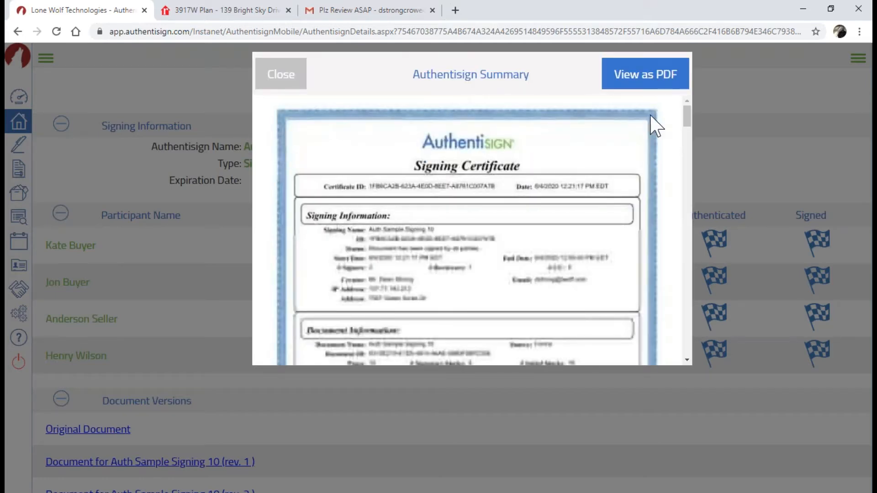
drag(686, 106, 673, 179)
scroll(674, 180, down, 2)
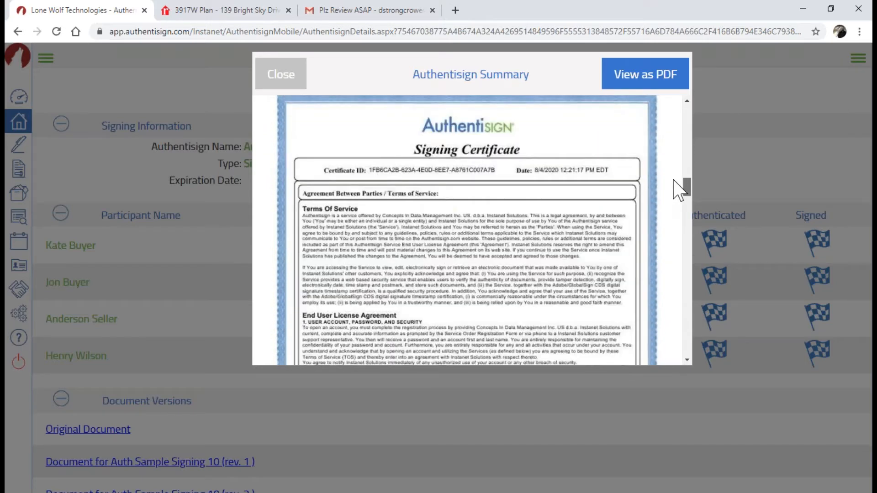
scroll(680, 189, down, 8)
drag(684, 126, 685, 102)
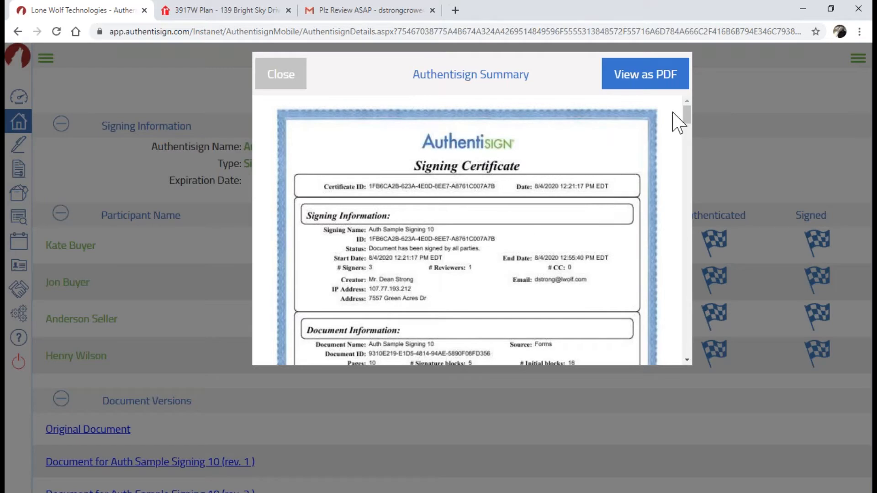
mouse_move(686, 114)
mouse_down()
mouse_move(689, 131)
mouse_move(689, 107)
mouse_up()
Open the signing certificate as a PDF in a new tab and scroll through it
click(641, 78)
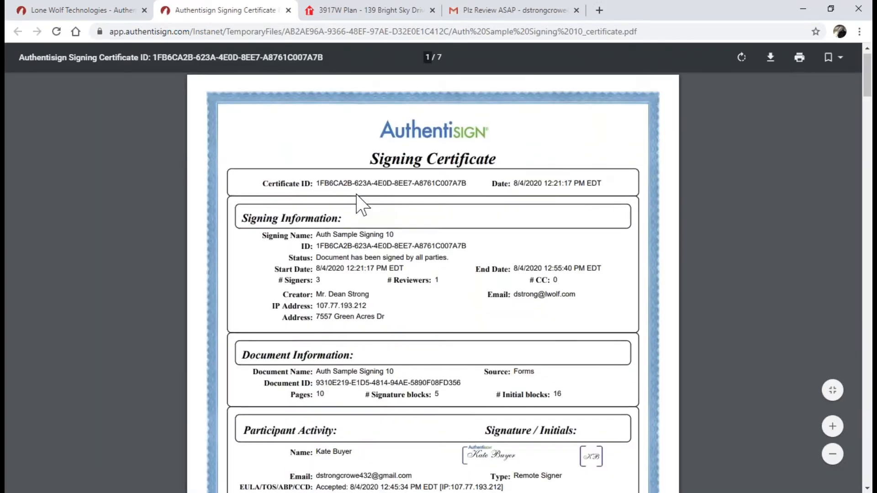
scroll(358, 203, down, 12)
scroll(356, 194, up, 12)
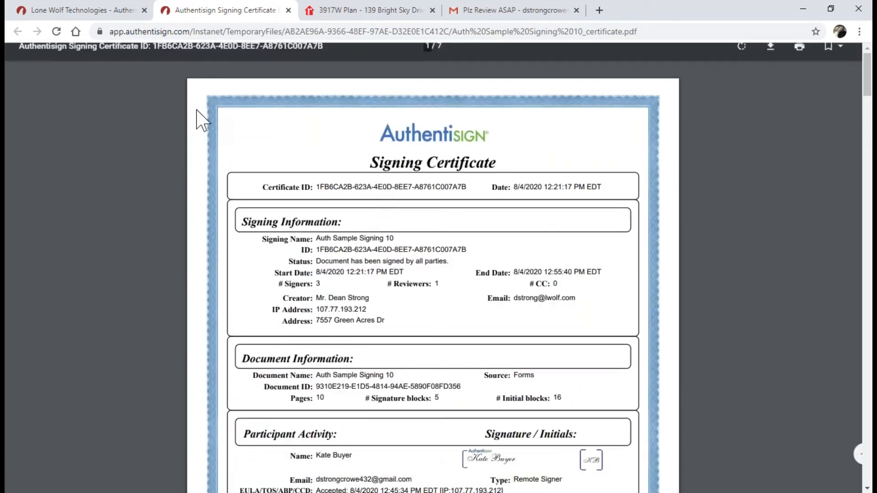
Return to the Lone Wolf tab and close the certificate summary dialog
click(86, 11)
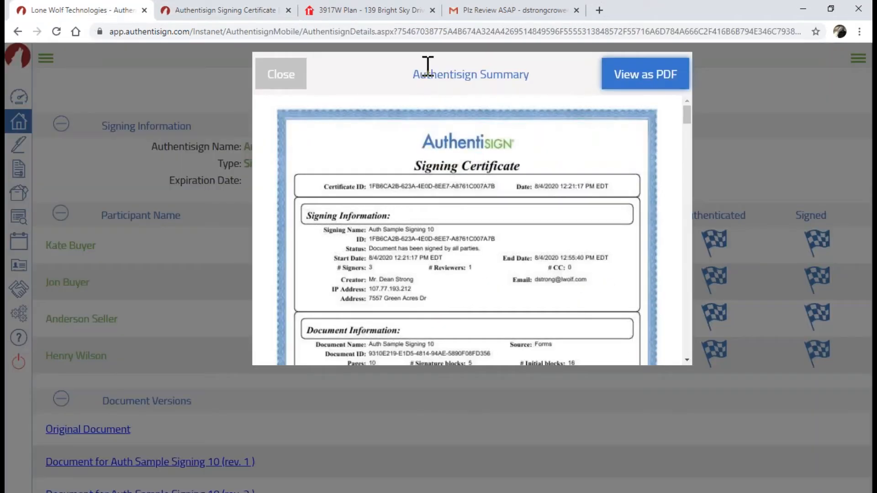
click(297, 78)
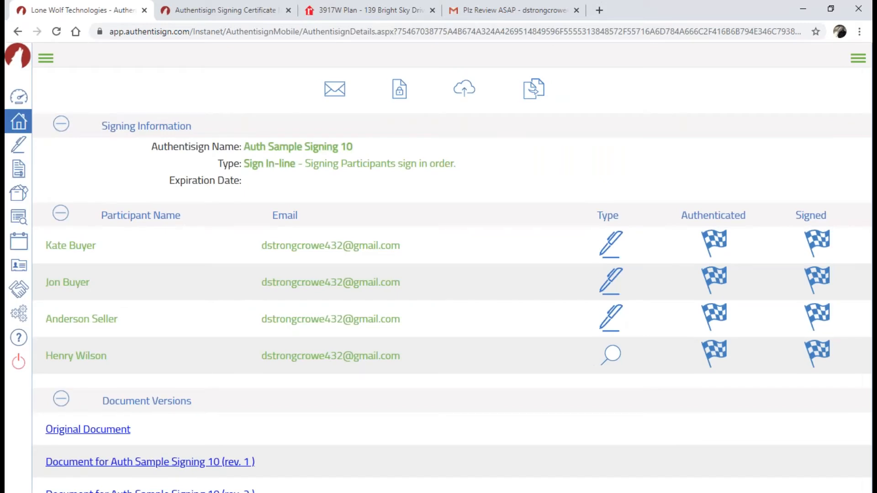
scroll(388, 215, down, 5)
scroll(388, 219, up, 5)
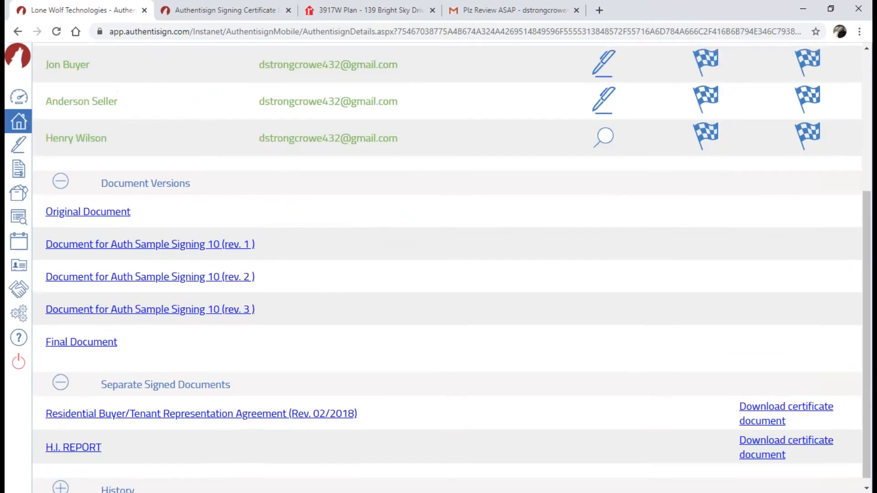